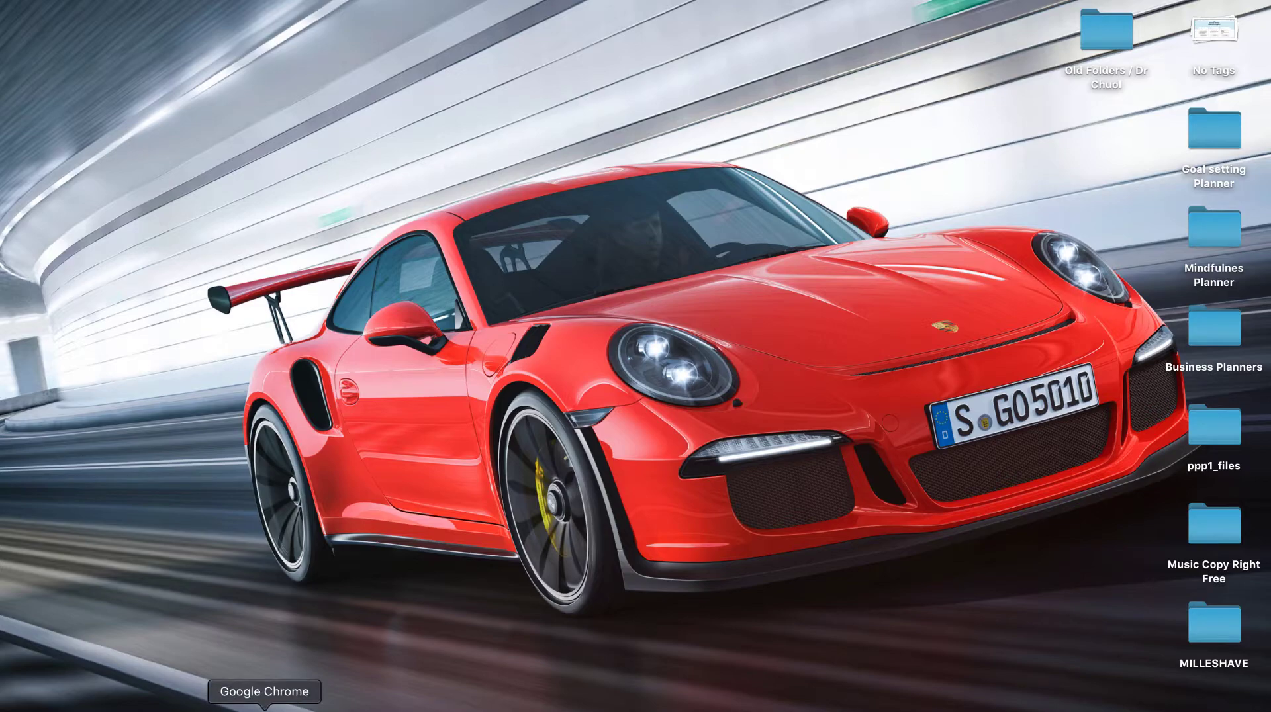
# Step: Open Google Chrome and load the bookow.com resources page at the KDP cover calculator
pyautogui.click(265, 707)
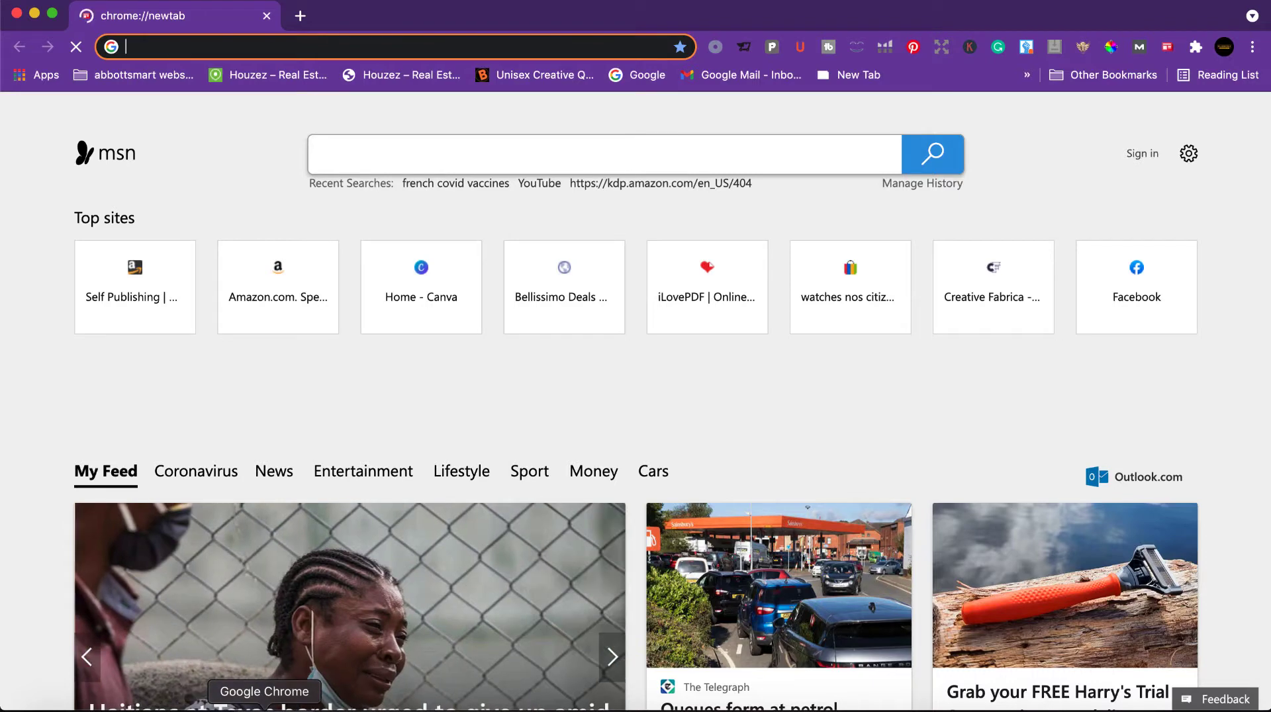
pyautogui.write('boo')
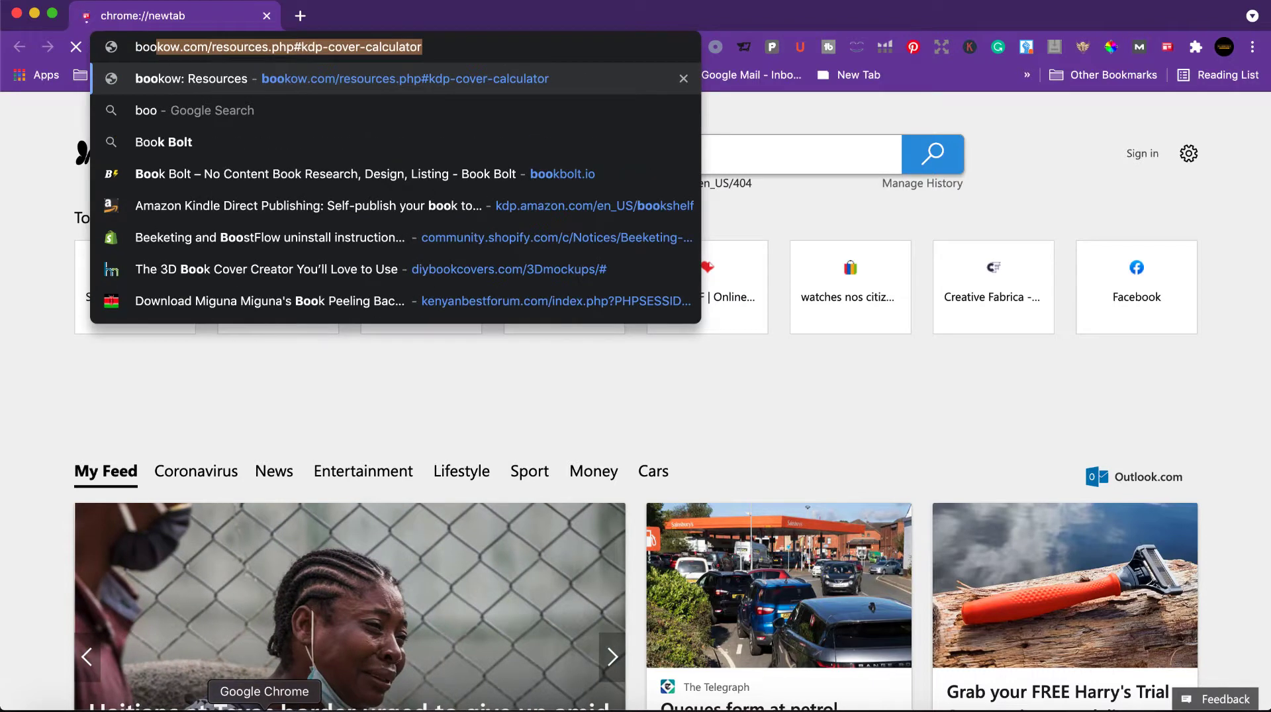
pyautogui.write('kow')
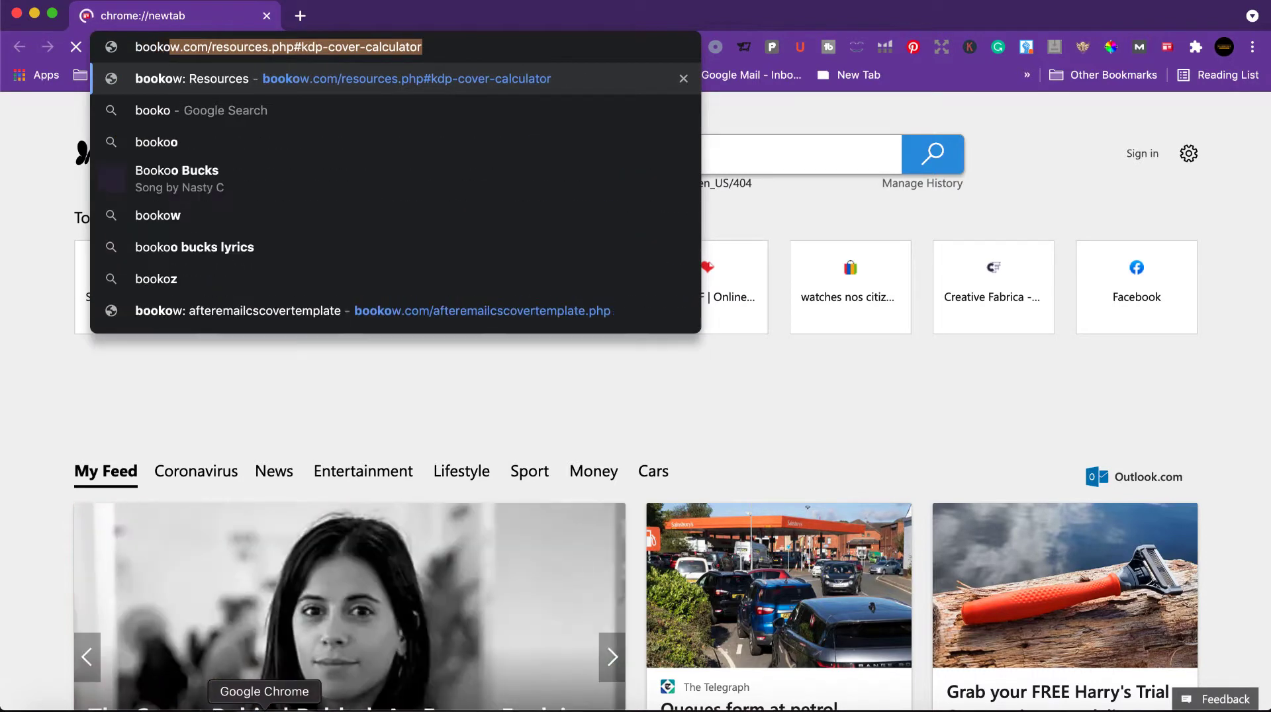
pyautogui.press('Return')
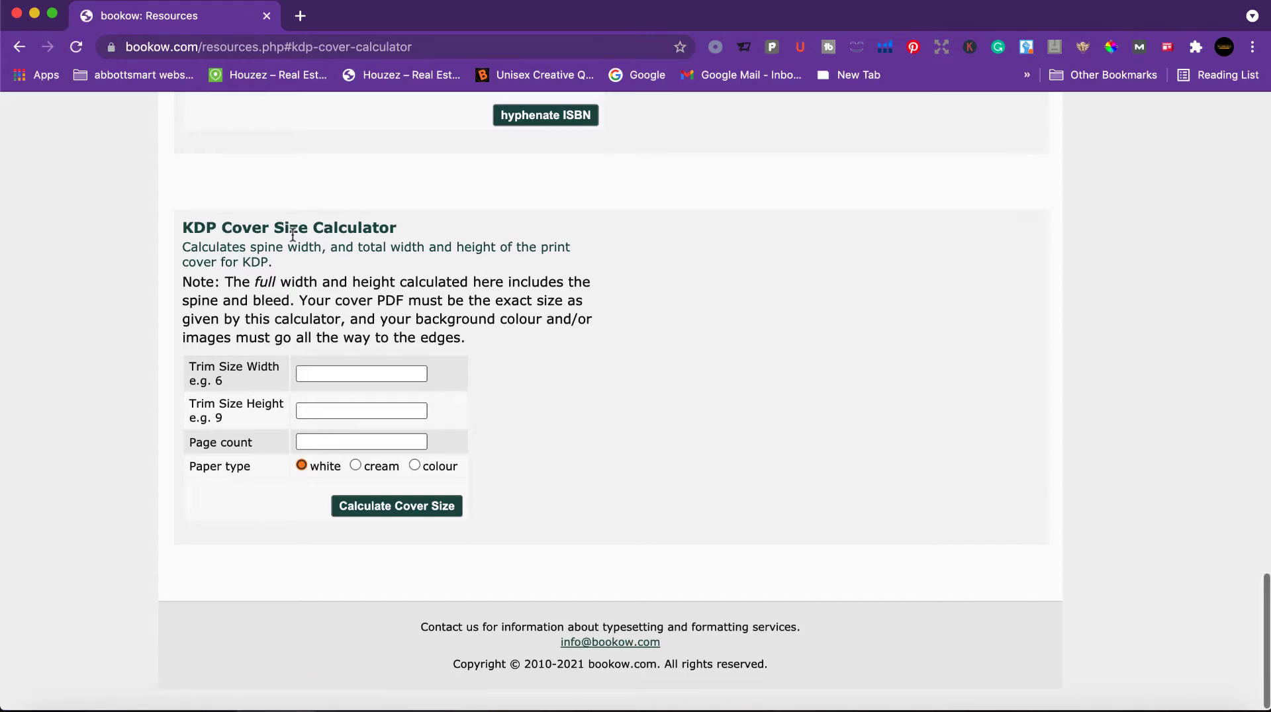
# Step: Examine the KDP Cover Template Generator's description, input fields and sample templates on the resources page
pyautogui.scroll(3, 372, 249)
pyautogui.scroll(-2, 373, 250)
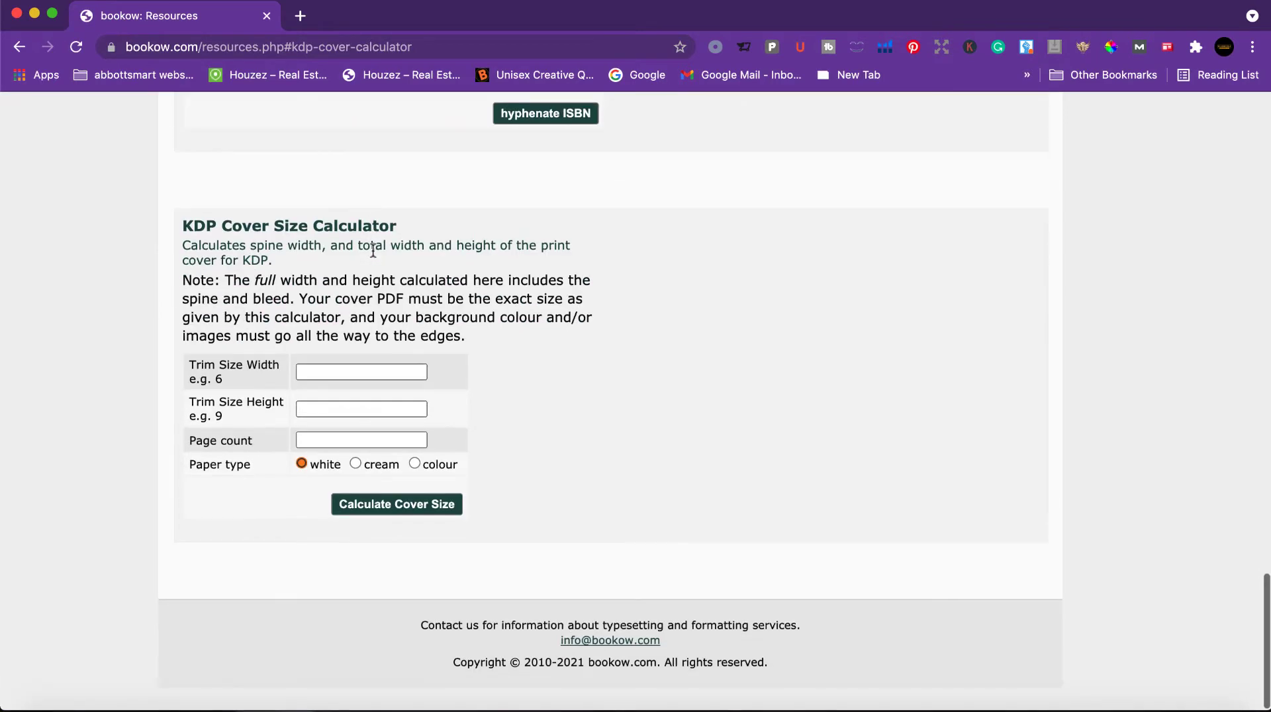
pyautogui.scroll(20, 374, 250)
pyautogui.scroll(-5, 372, 249)
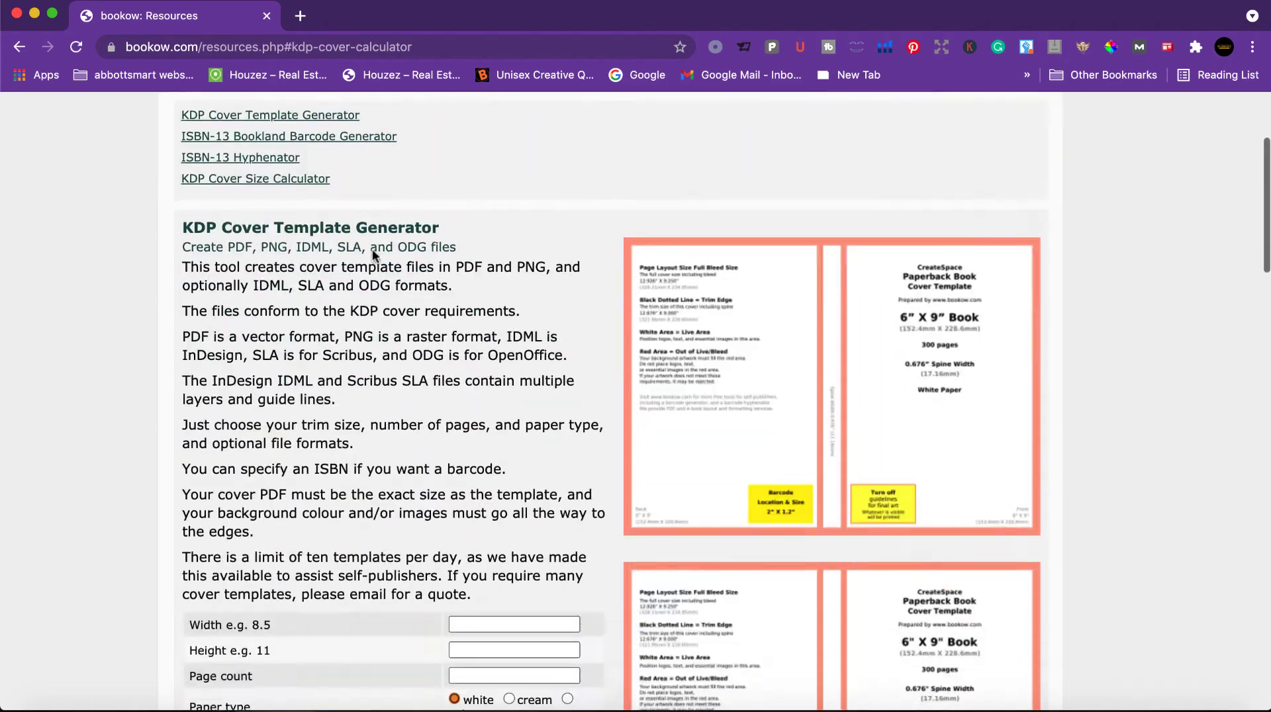
pyautogui.scroll(3, 372, 249)
pyautogui.scroll(-3, 602, 292)
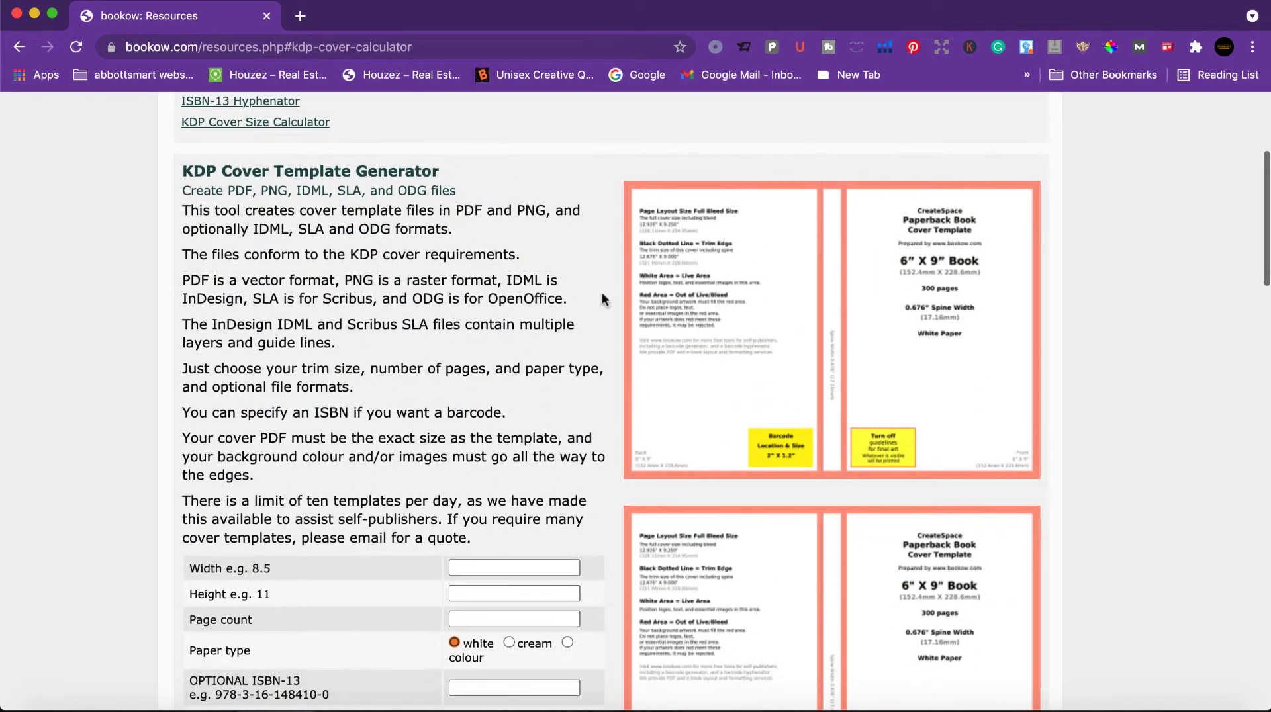
pyautogui.scroll(8, 811, 588)
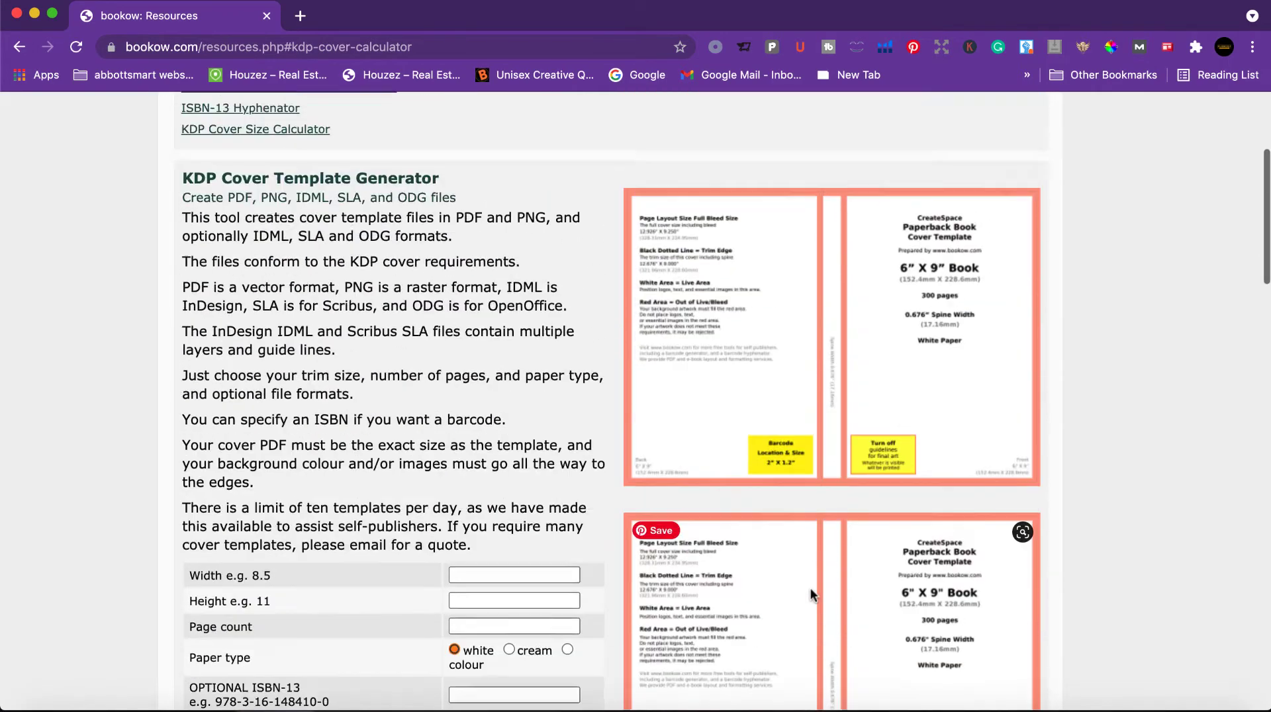
pyautogui.scroll(-5, 810, 582)
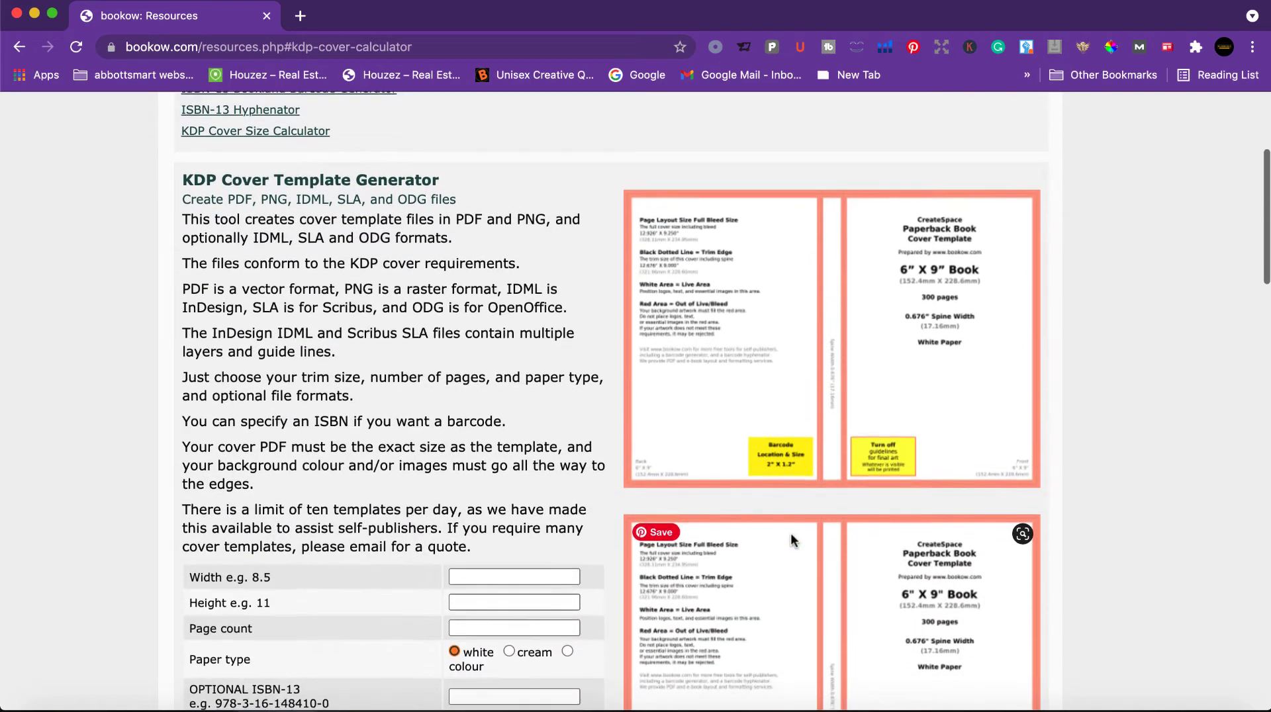
pyautogui.scroll(-1, 790, 534)
pyautogui.scroll(-1, 790, 534)
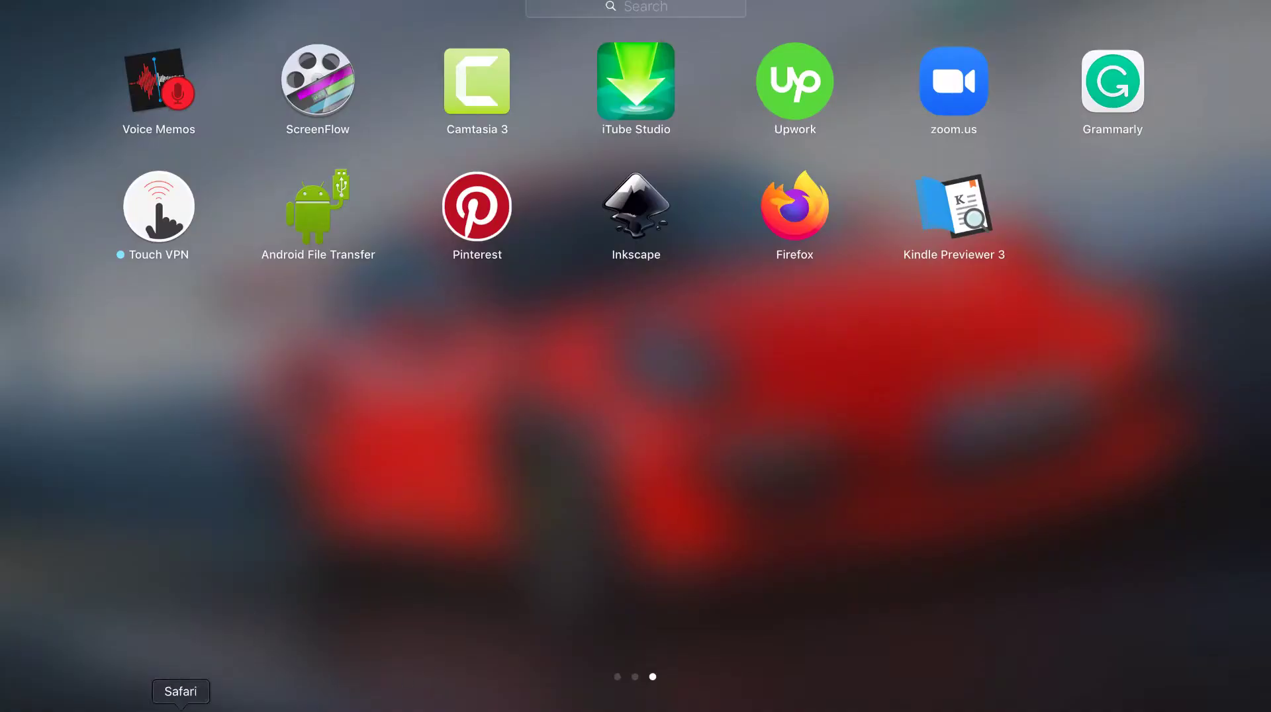
pyautogui.click(98, 706)
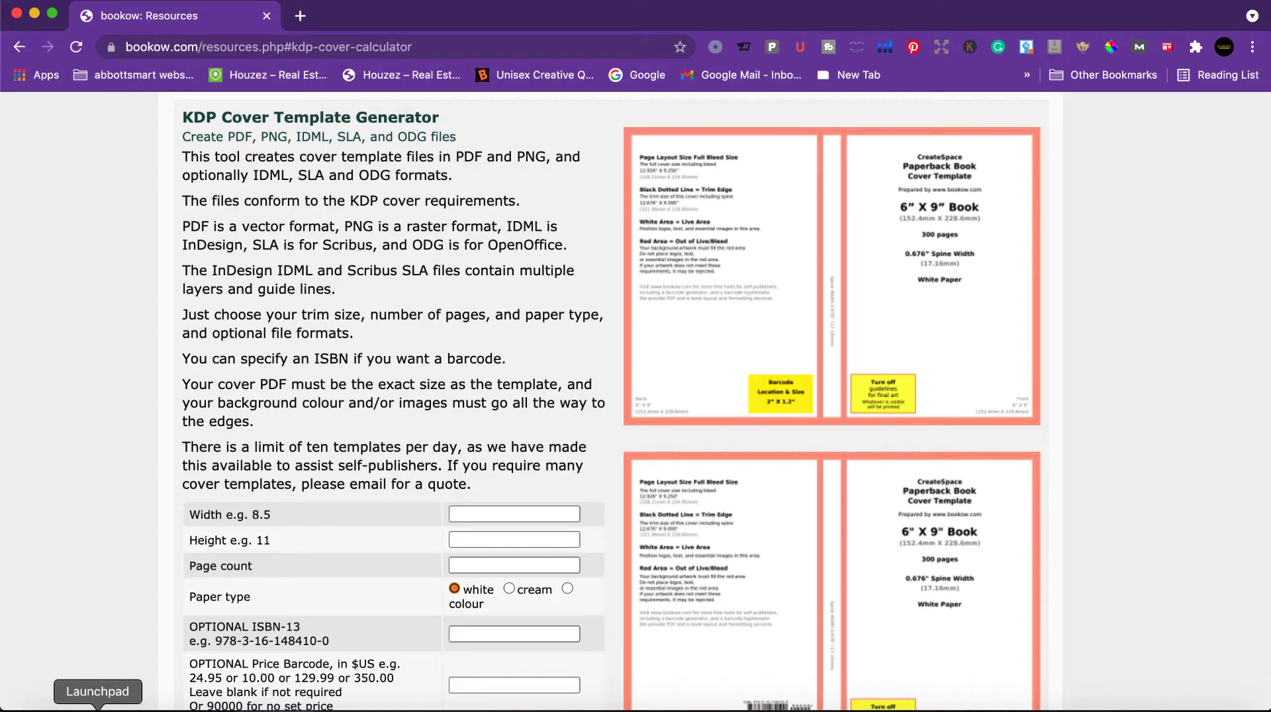
# Step: In the KDP Cover Size Calculator, set the trim size width to 8.5 and the trim size height to 11
pyautogui.scroll(-15, 157, 561)
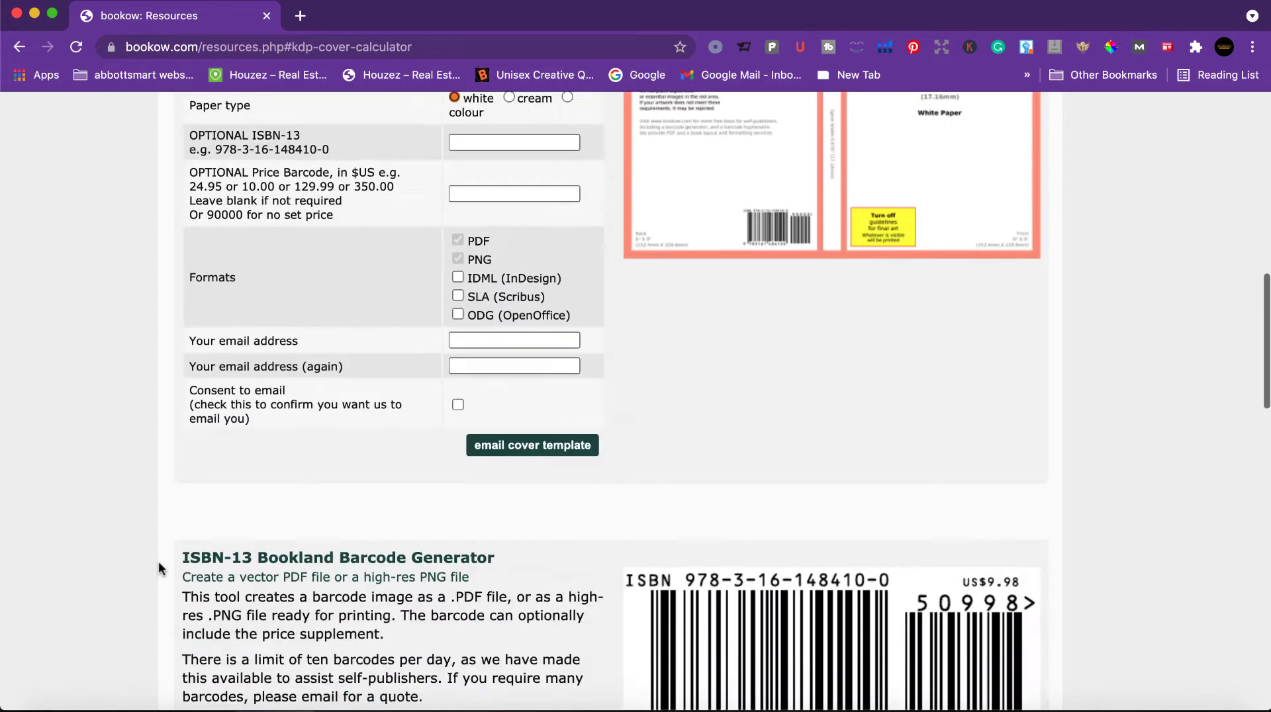
pyautogui.scroll(-5, 158, 561)
pyautogui.scroll(4, 158, 561)
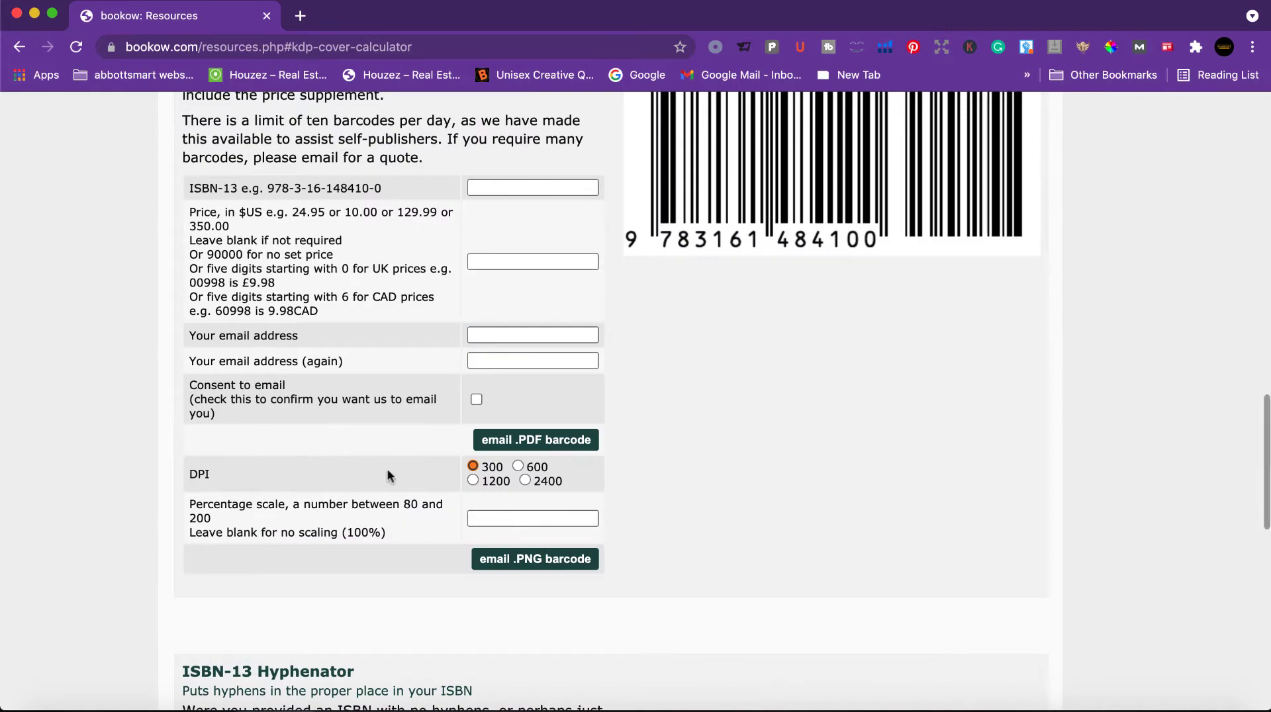
pyautogui.scroll(-6, 387, 475)
pyautogui.scroll(8, 387, 468)
pyautogui.scroll(-13, 387, 469)
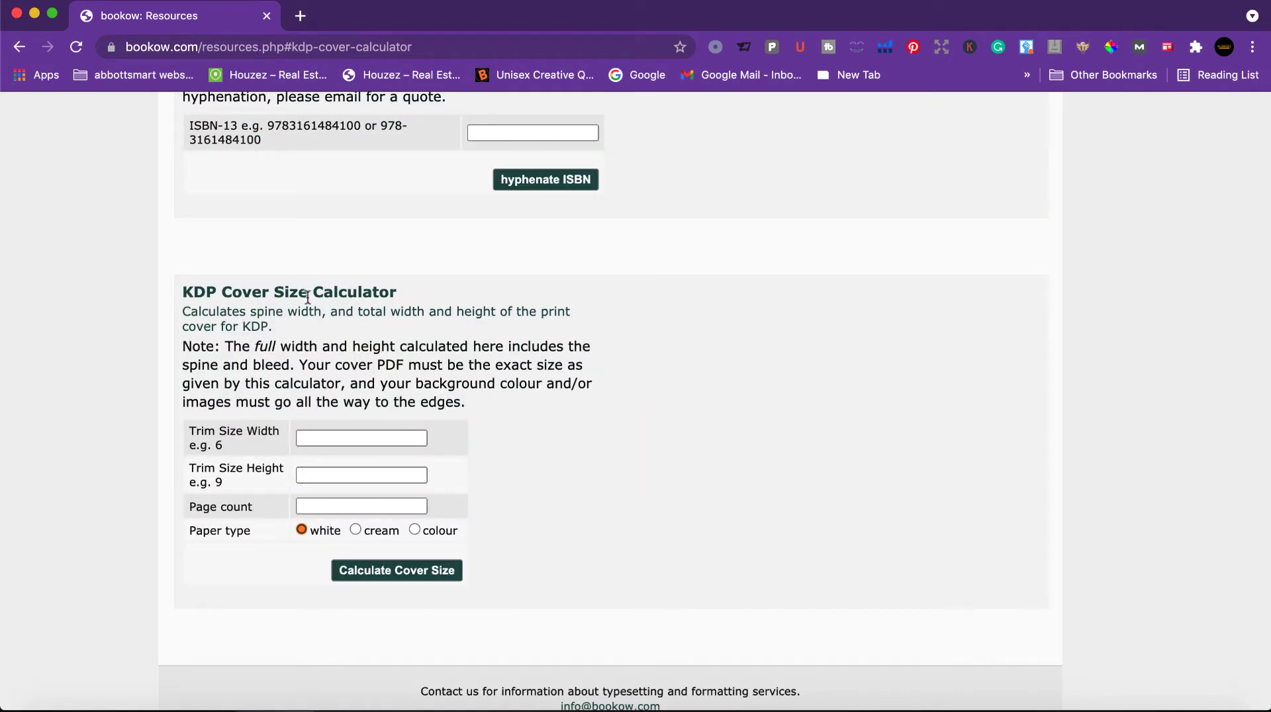
pyautogui.click(332, 438)
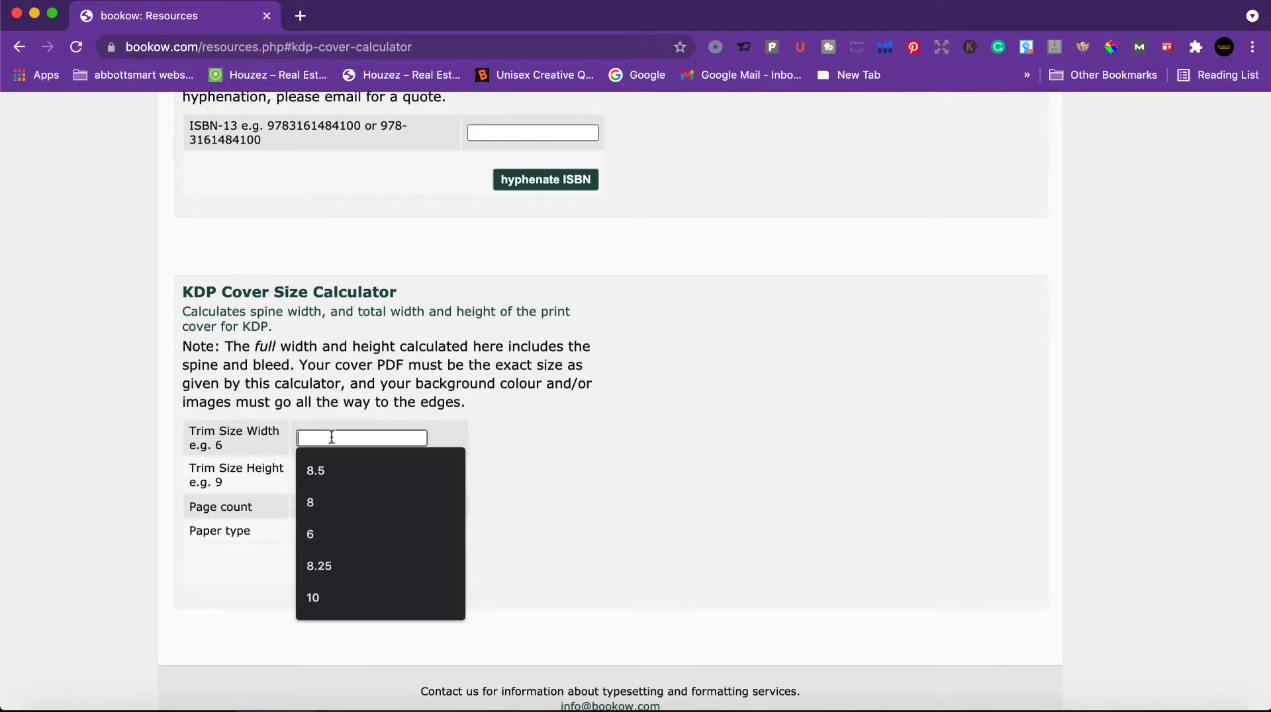
pyautogui.click(325, 471)
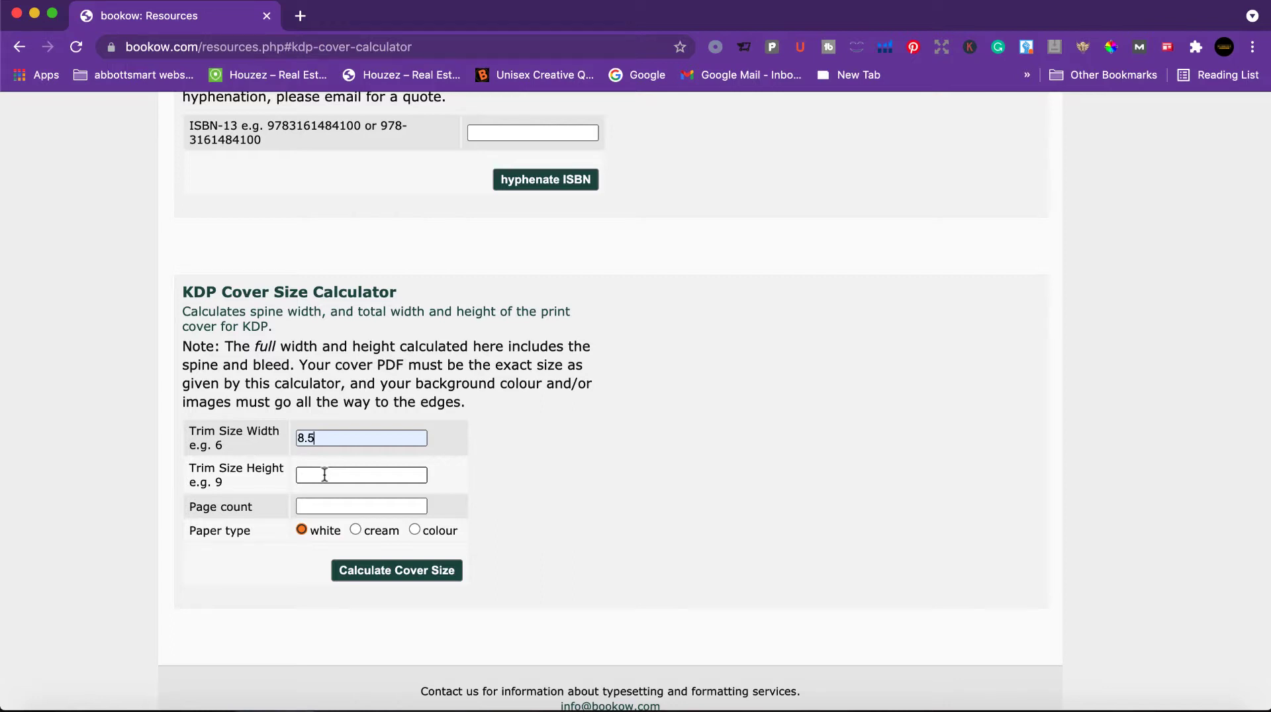
pyautogui.click(325, 475)
pyautogui.click(319, 502)
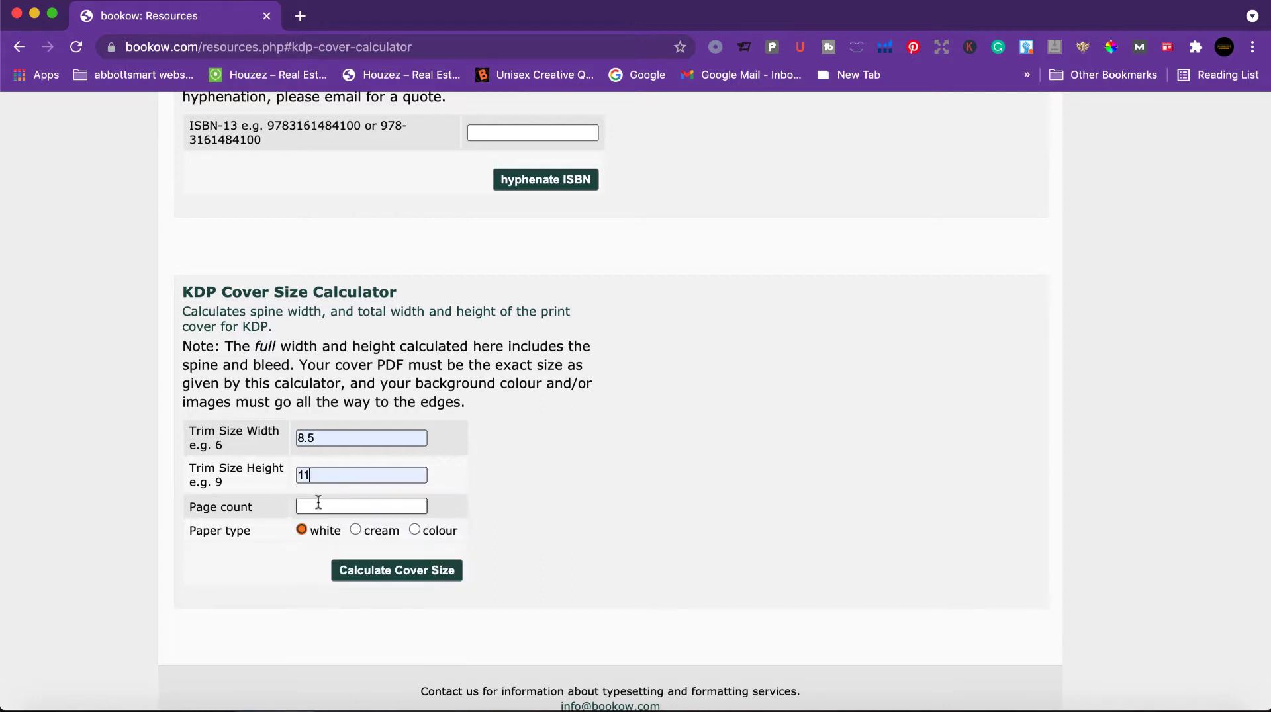
# Step: Set the page count to 120 and calculate the cover size for white paper
pyautogui.click(366, 507)
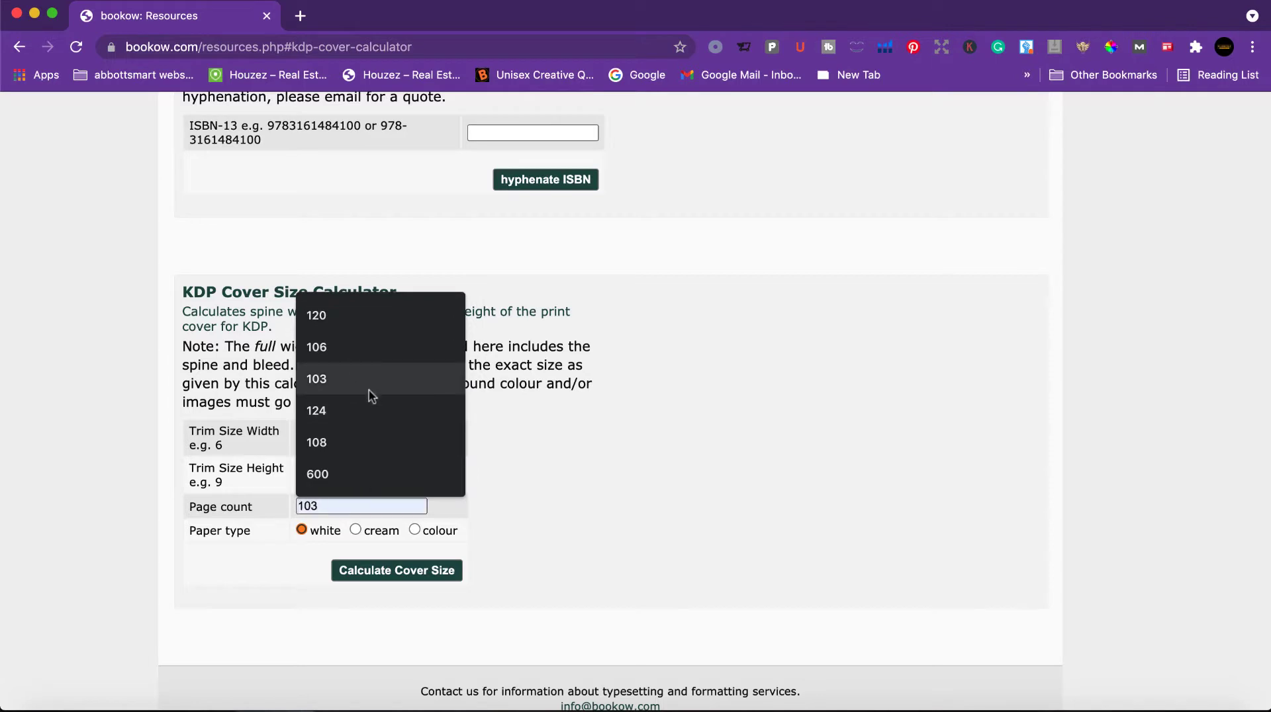
pyautogui.click(326, 316)
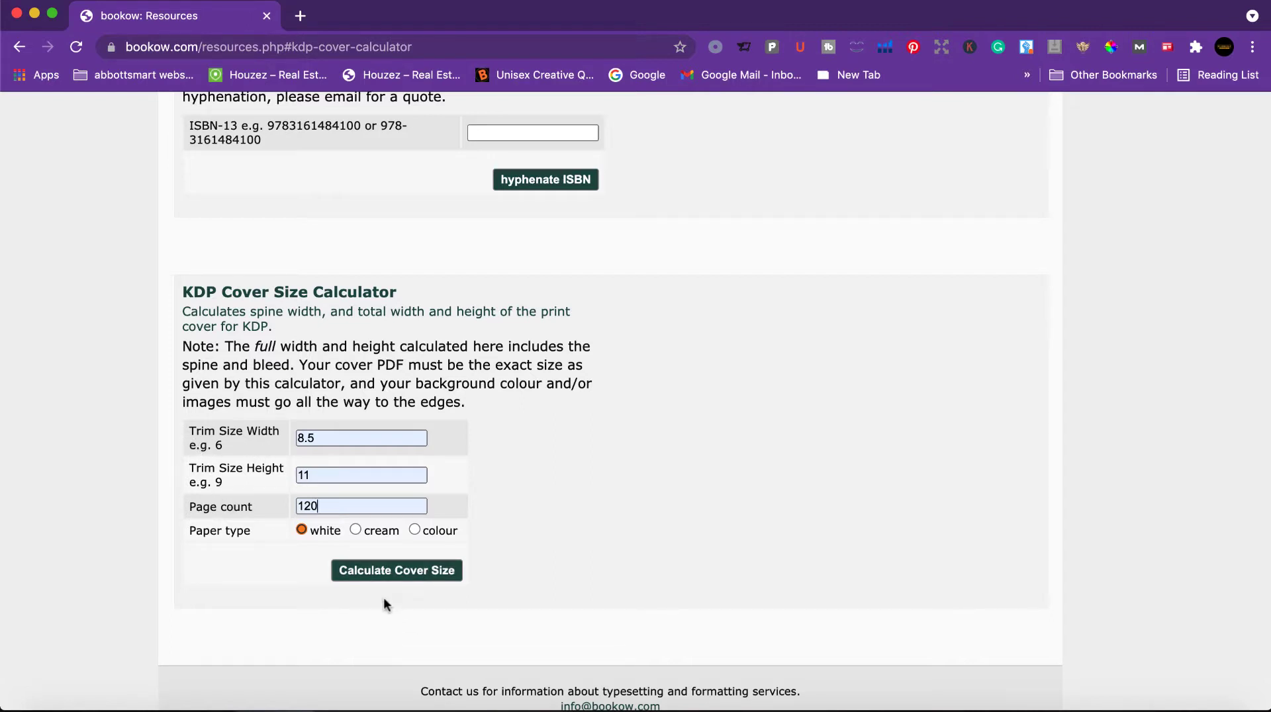
pyautogui.click(395, 571)
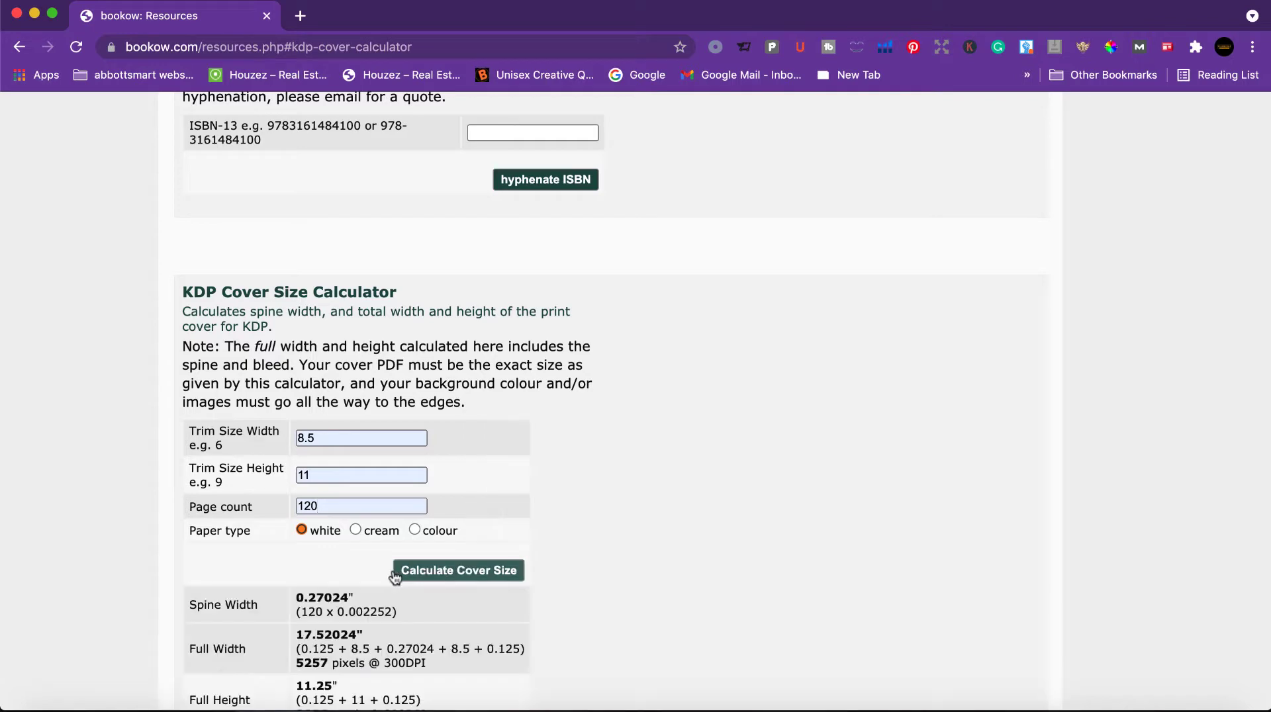
pyautogui.scroll(-3, 391, 559)
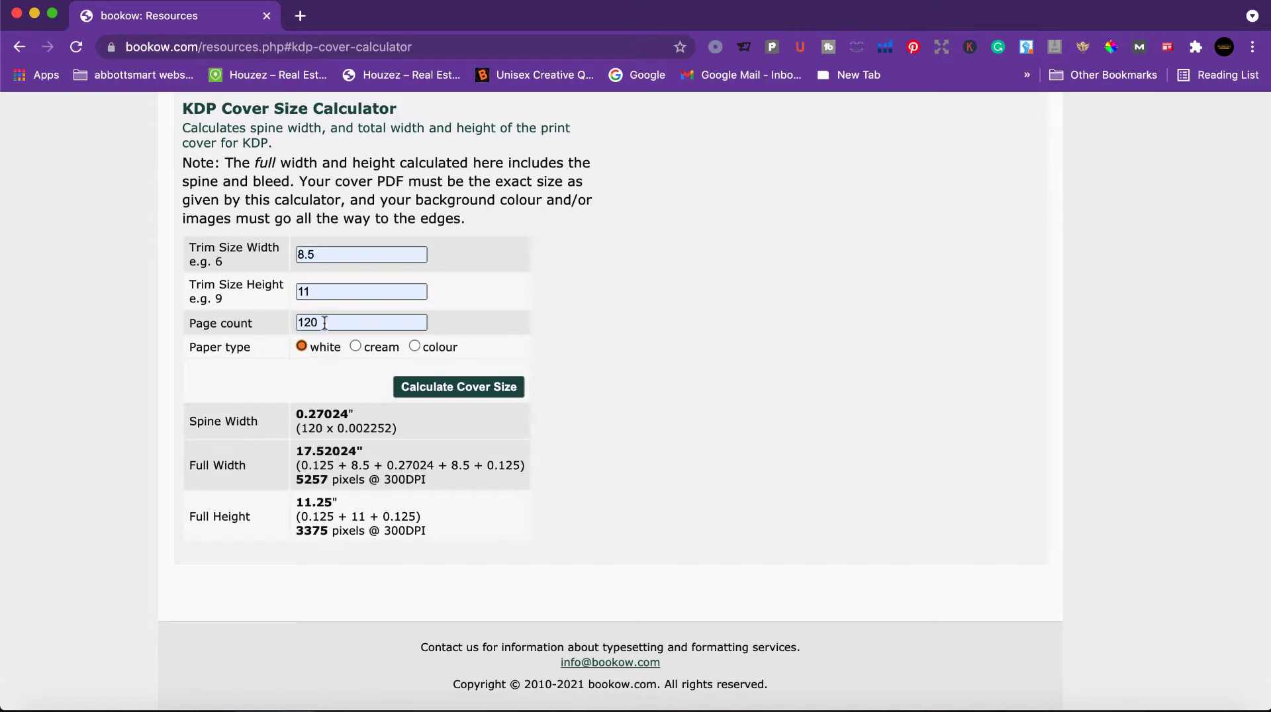
pyautogui.click(316, 253)
# Step: Open Canva in a new browser tab and start a custom-size design with inches as the unit
pyautogui.click(300, 17)
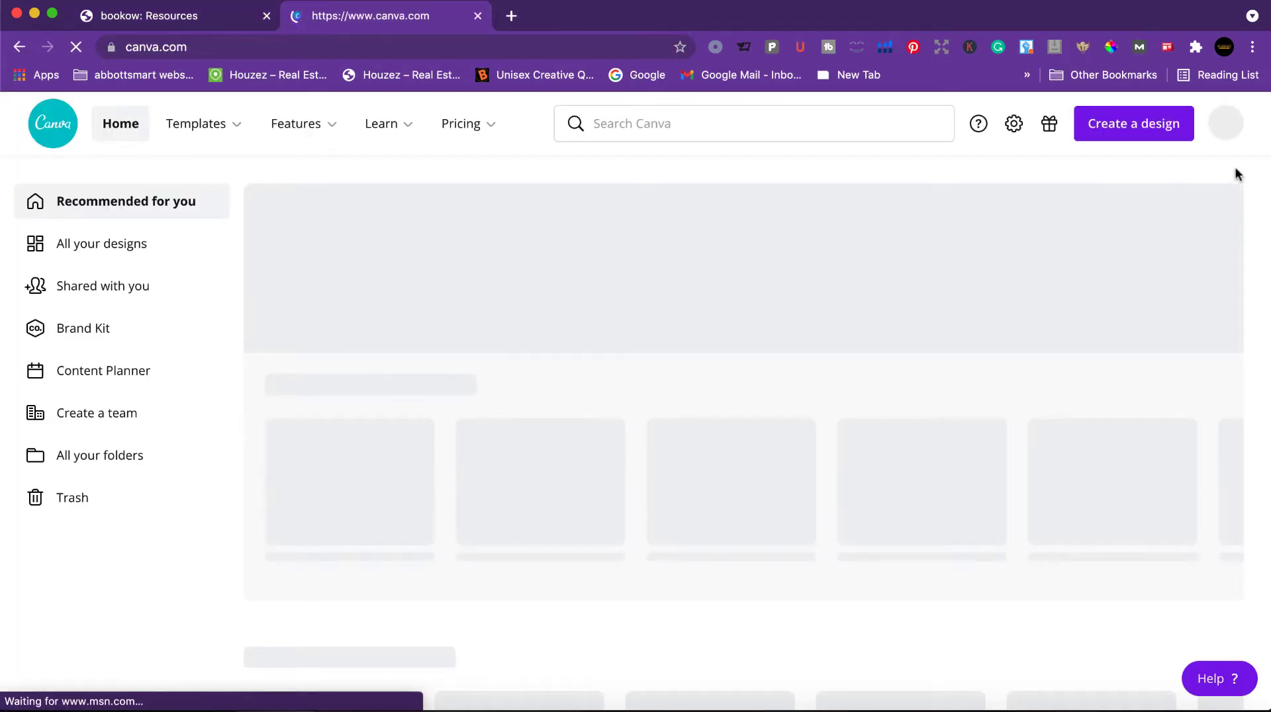
pyautogui.click(1128, 128)
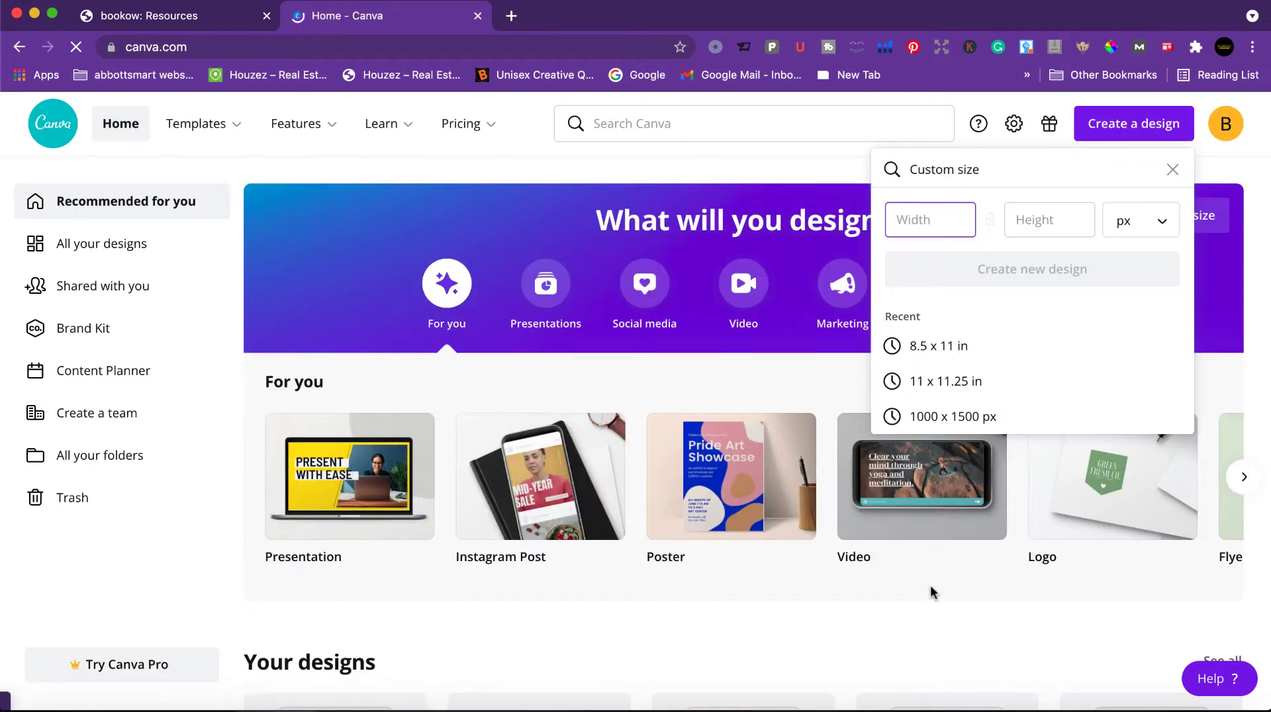
pyautogui.click(1166, 228)
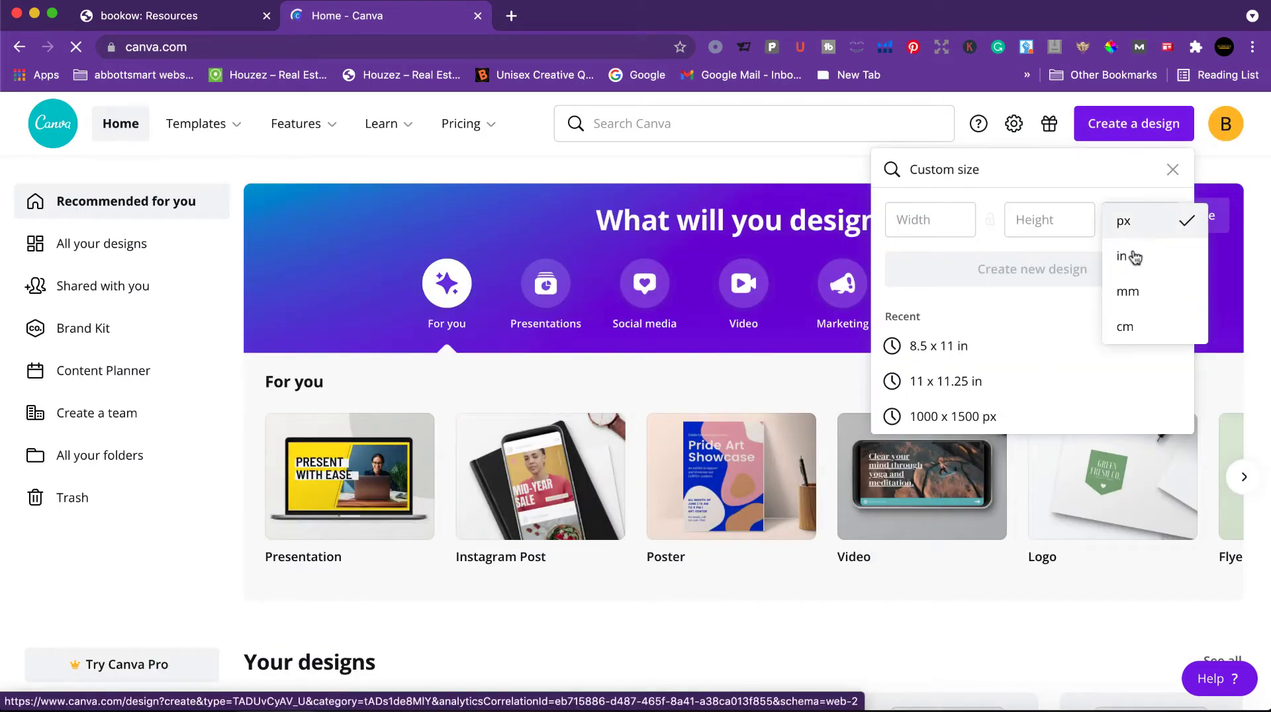
pyautogui.click(1126, 259)
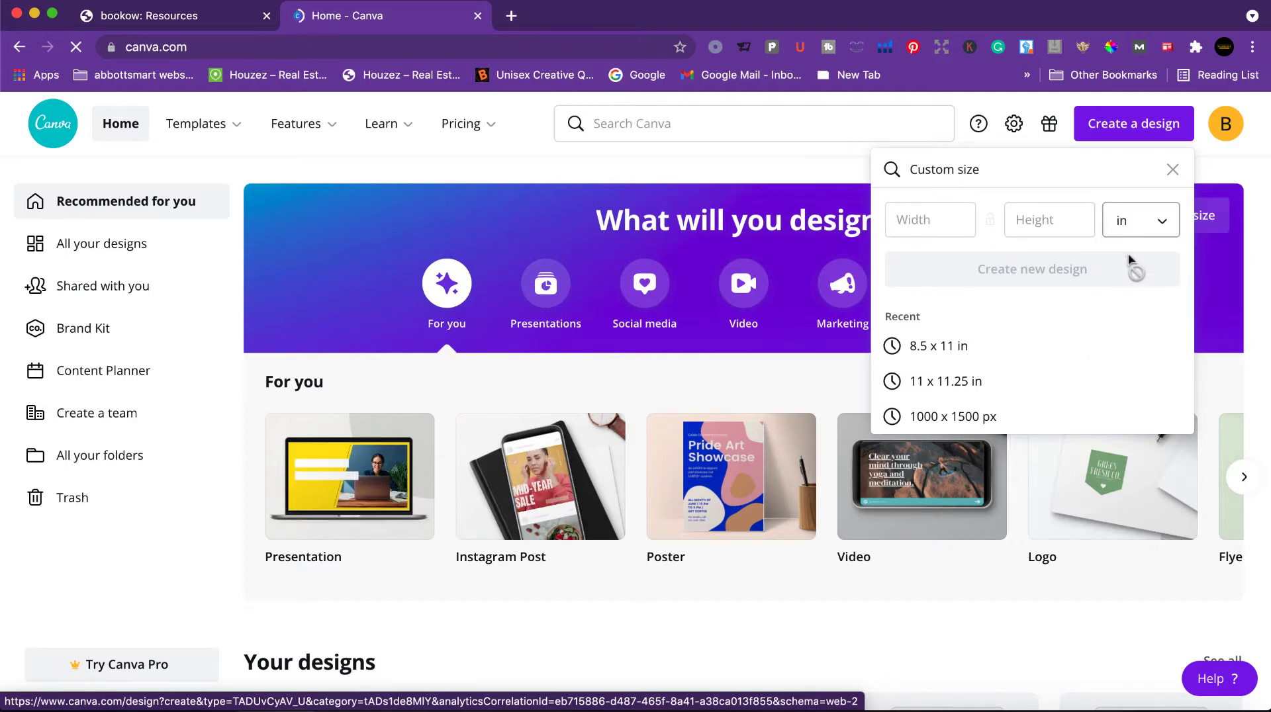
# Step: Look up the calculated full width on the bookow page and set the Canva design's width to 17.52 in
pyautogui.click(161, 19)
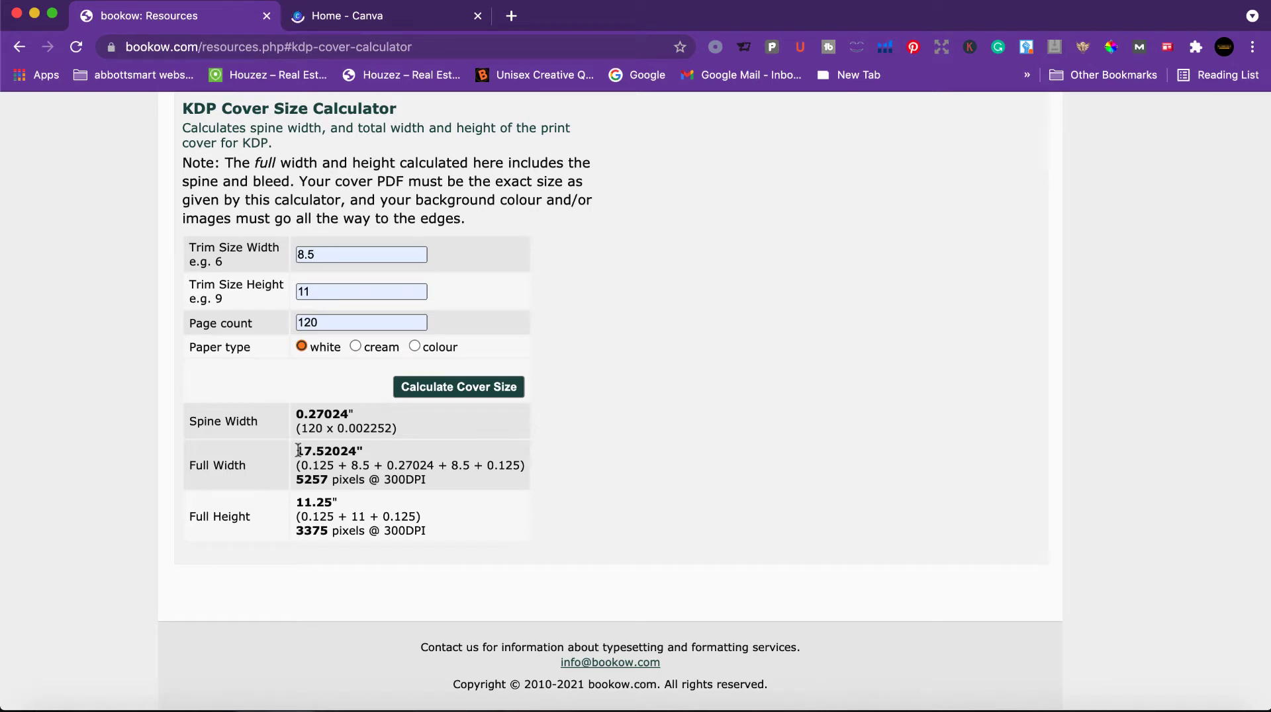
pyautogui.moveTo(296, 450); pyautogui.dragTo(356, 452)
pyautogui.click(345, 16)
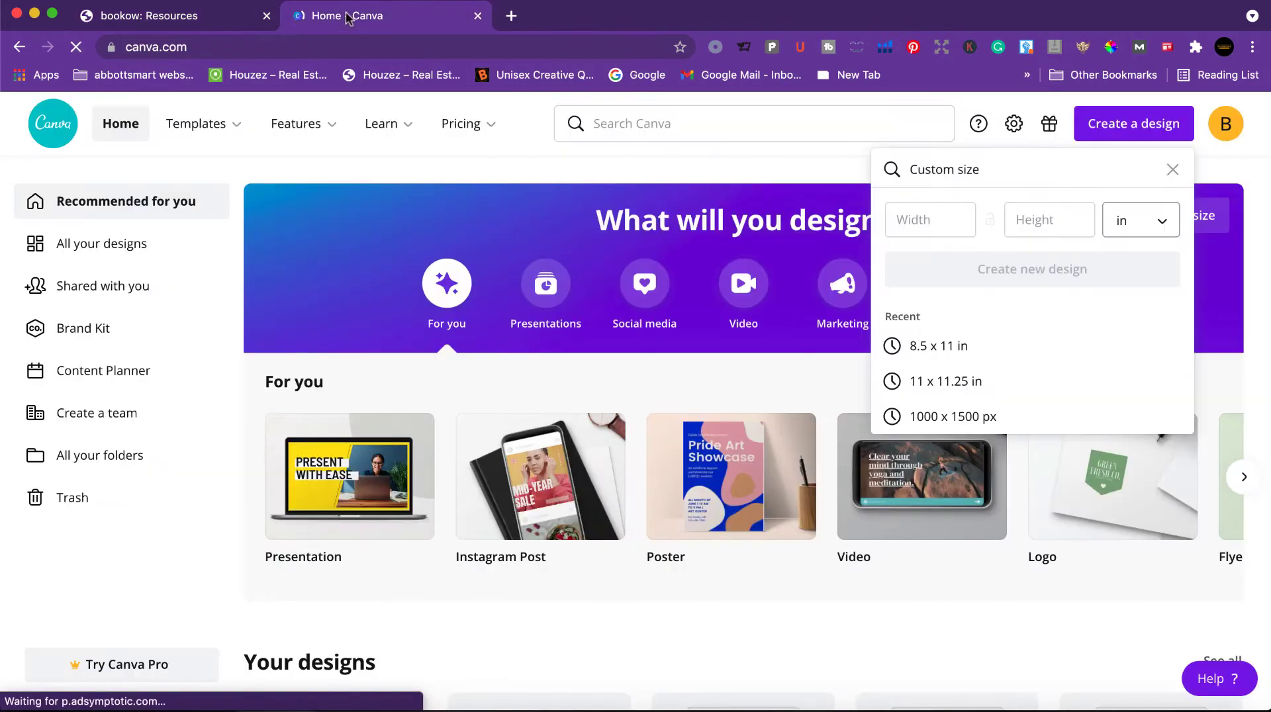
pyautogui.click(912, 223)
pyautogui.write('17.52')
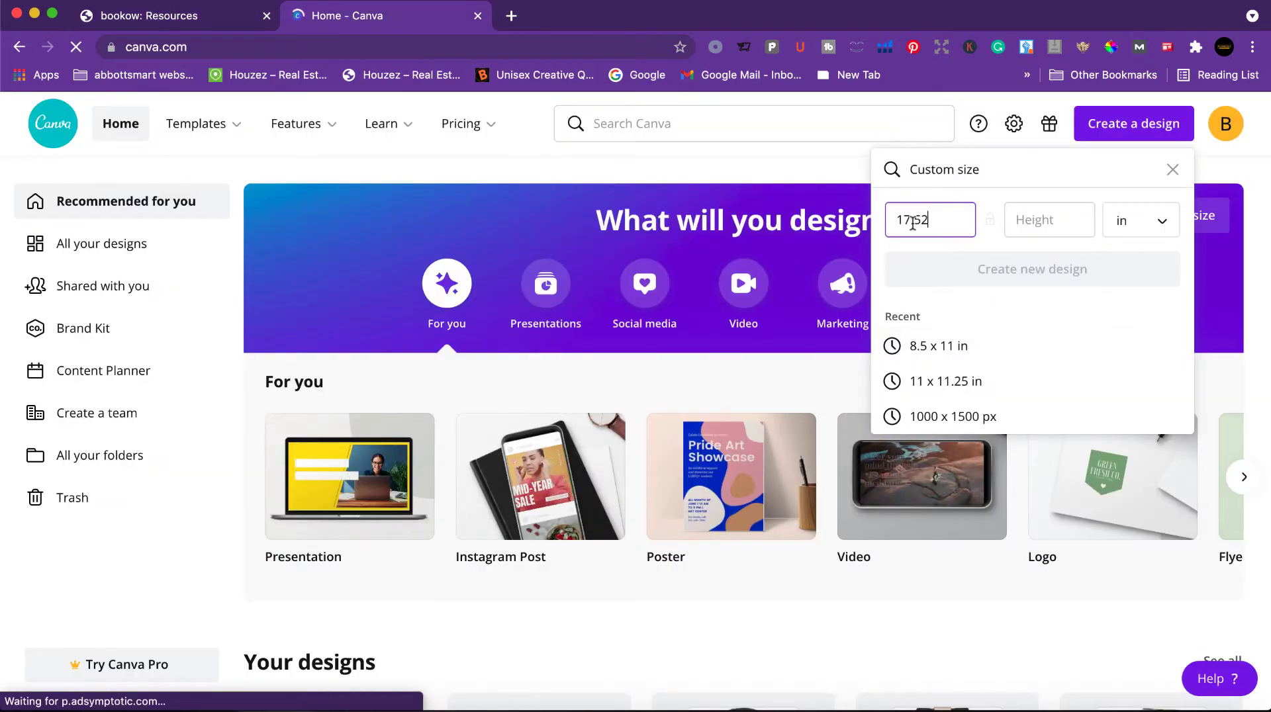
pyautogui.click(1074, 331)
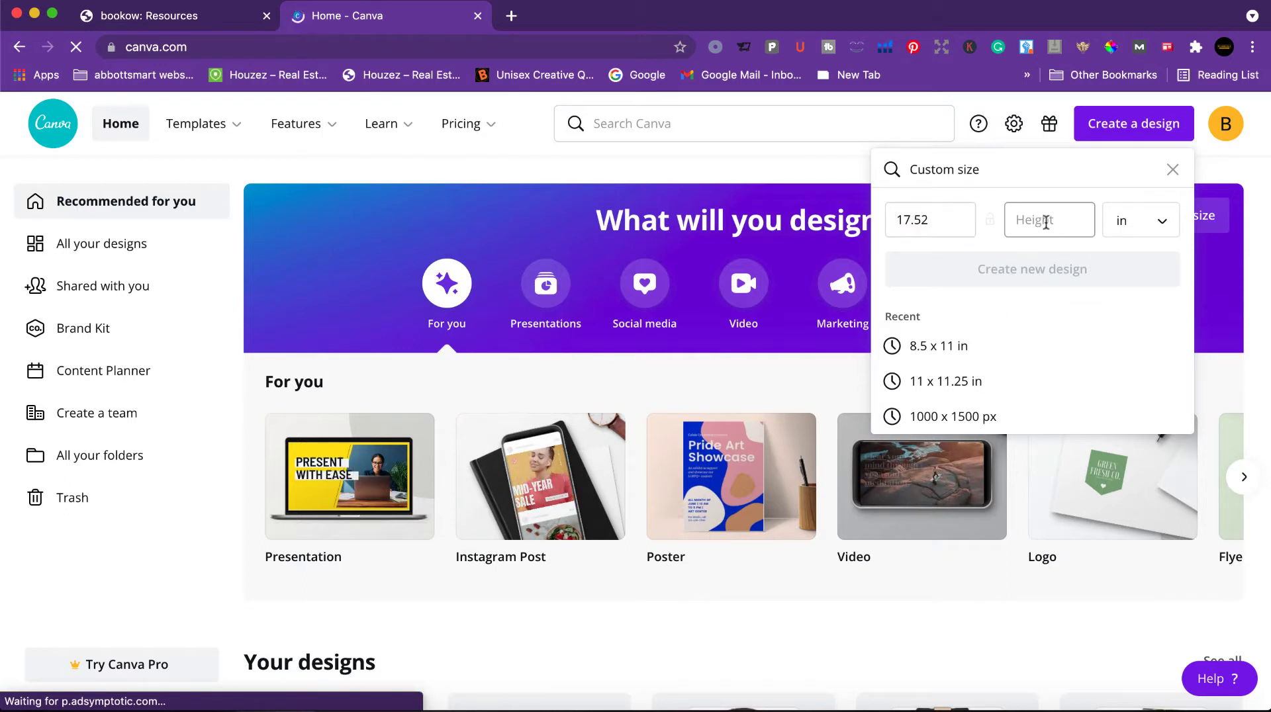
# Step: Set the custom design's height to 11.25 in and create the new design
pyautogui.click(1046, 236)
pyautogui.write('1')
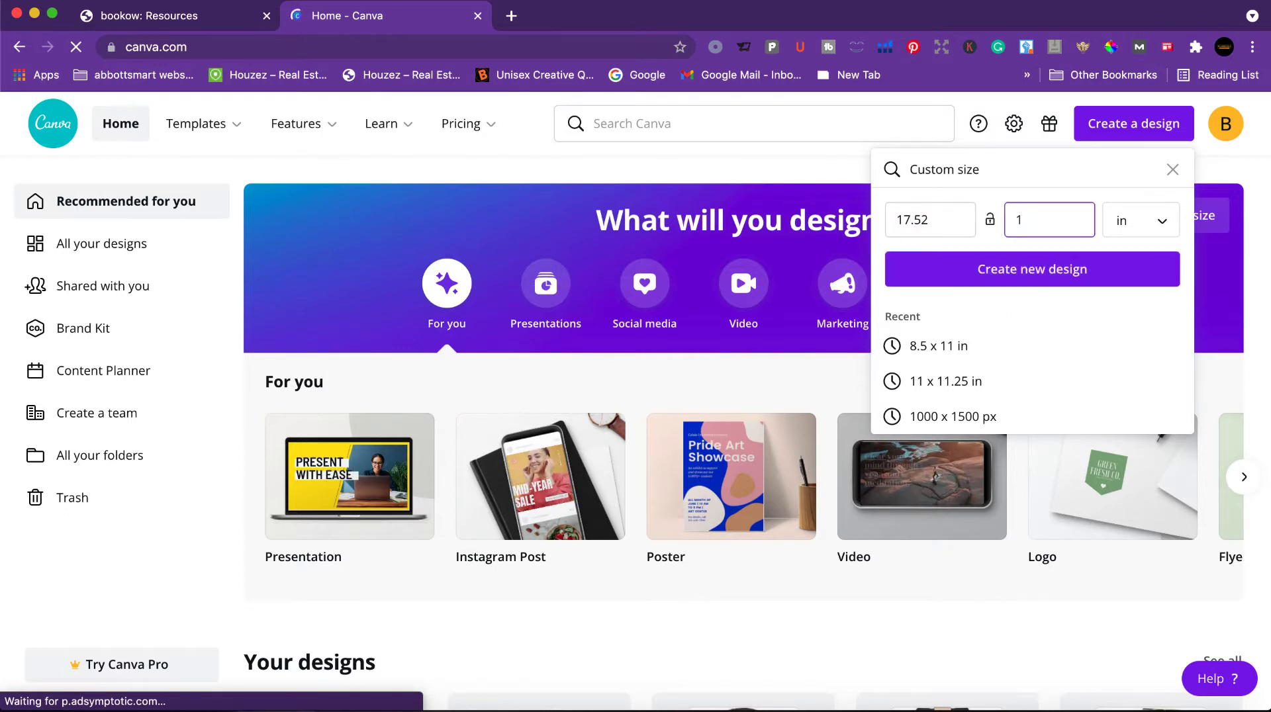
pyautogui.write('1')
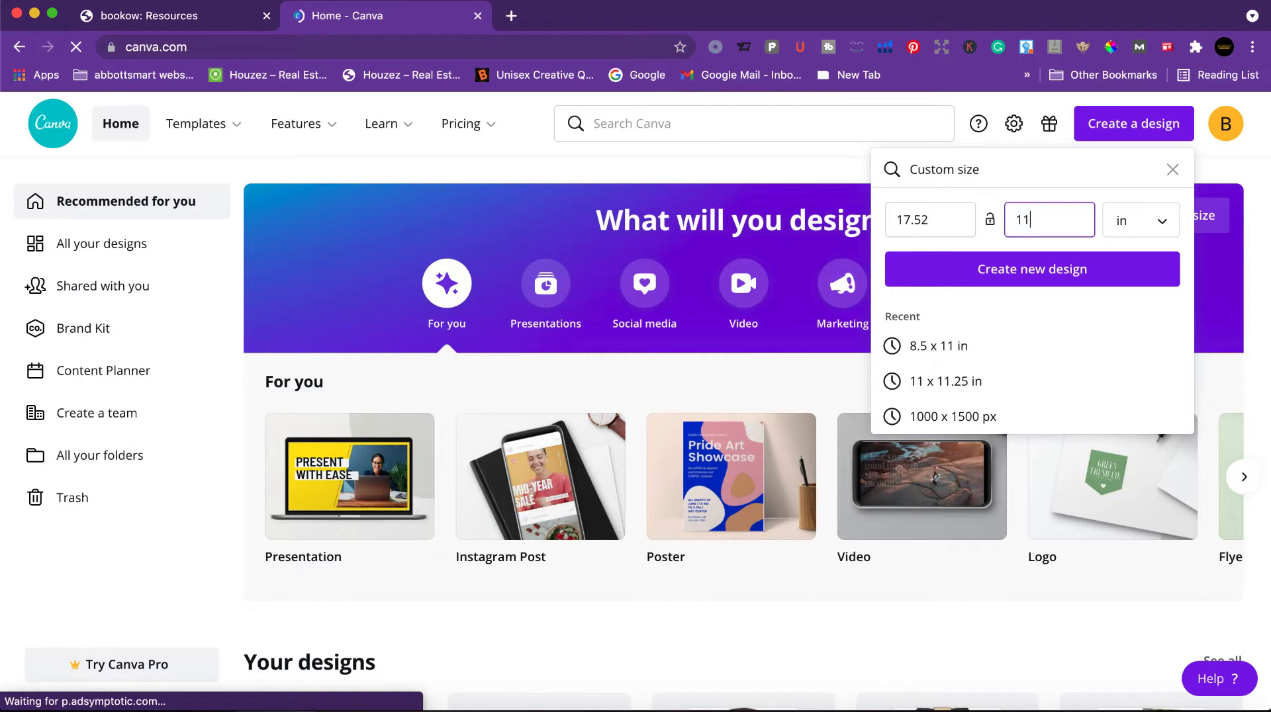
pyautogui.press('BackSpace')
pyautogui.write('1.')
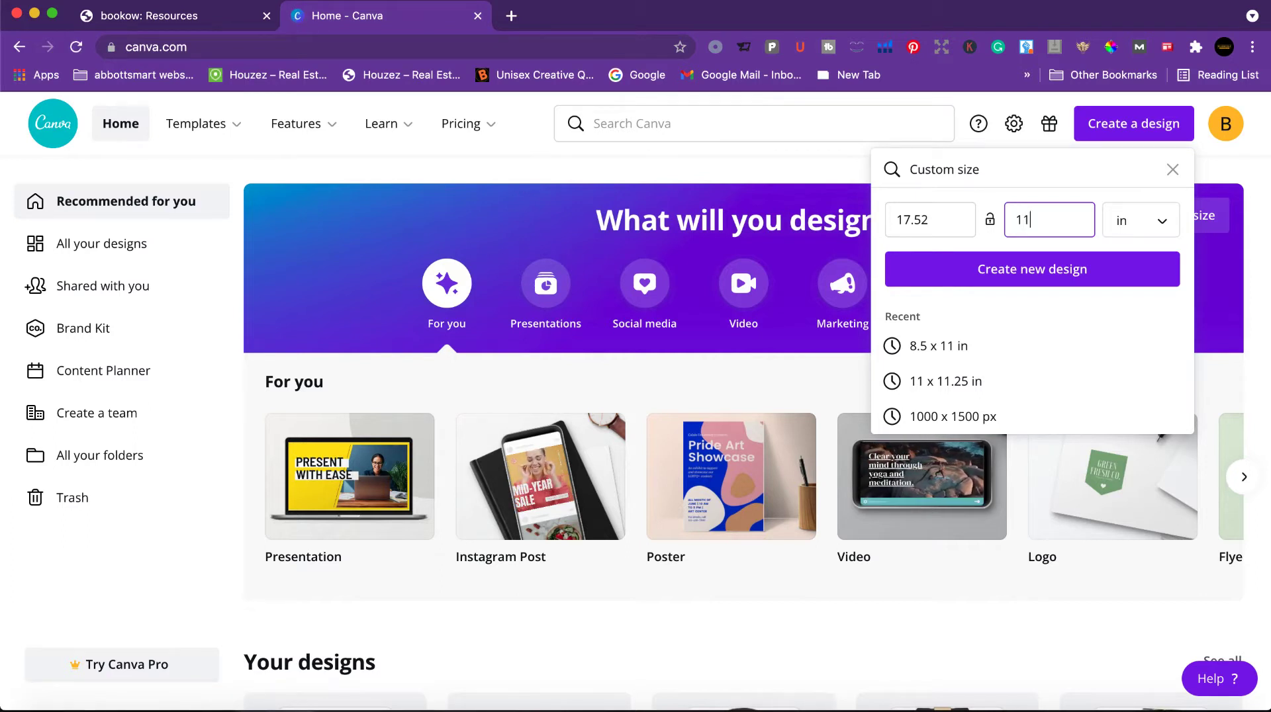
pyautogui.write('25')
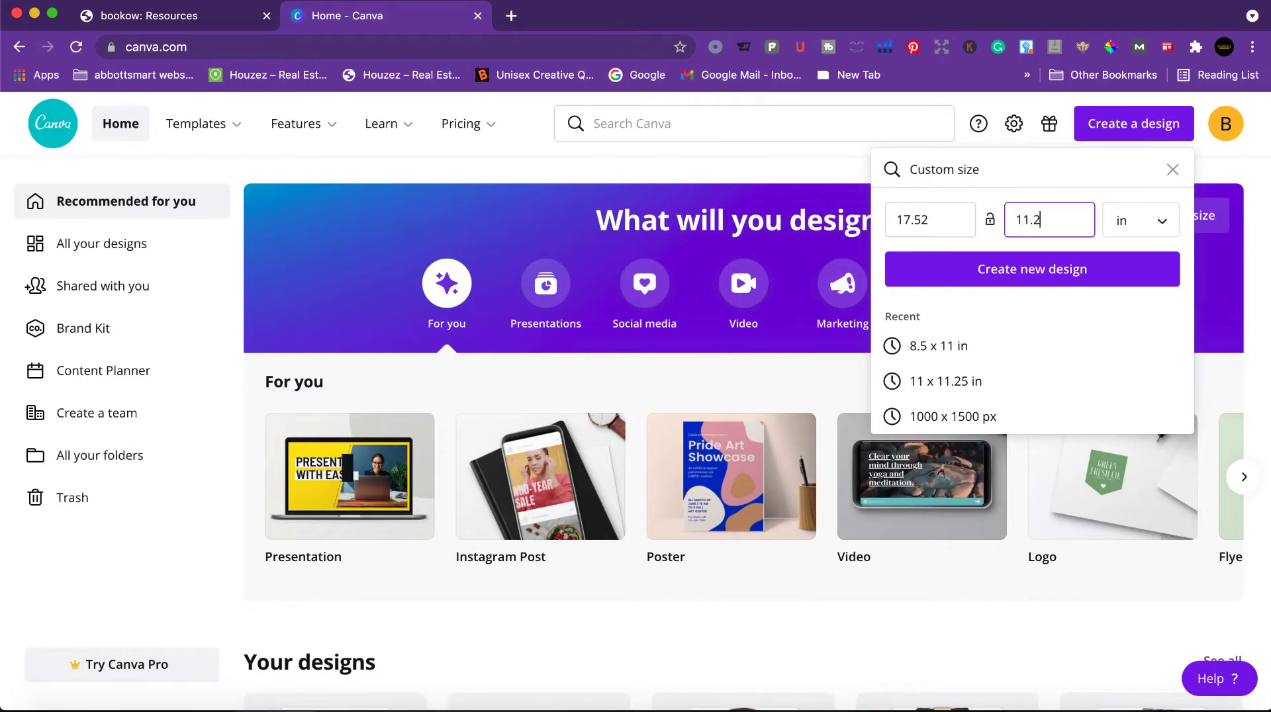
pyautogui.click(1044, 273)
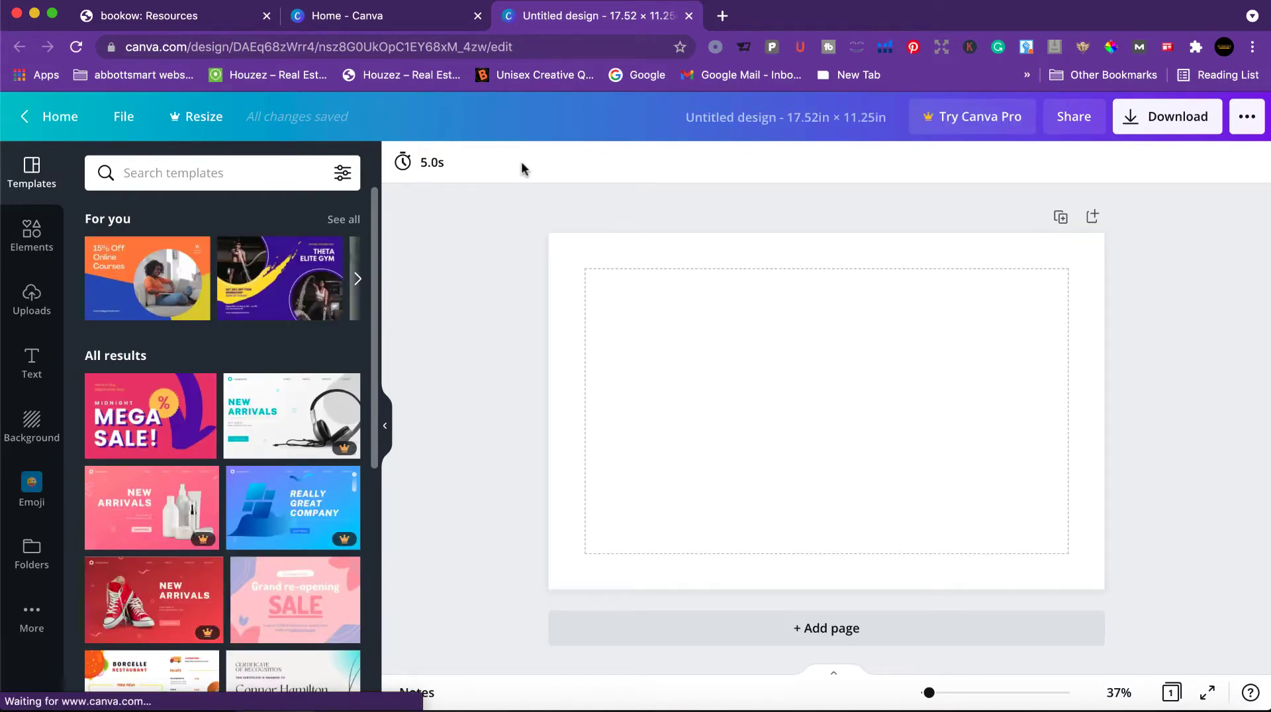
# Step: Return to the bookow resources page and examine the KDP Cover Template Generator and its sample templates
pyautogui.click(171, 18)
pyautogui.scroll(15, 613, 363)
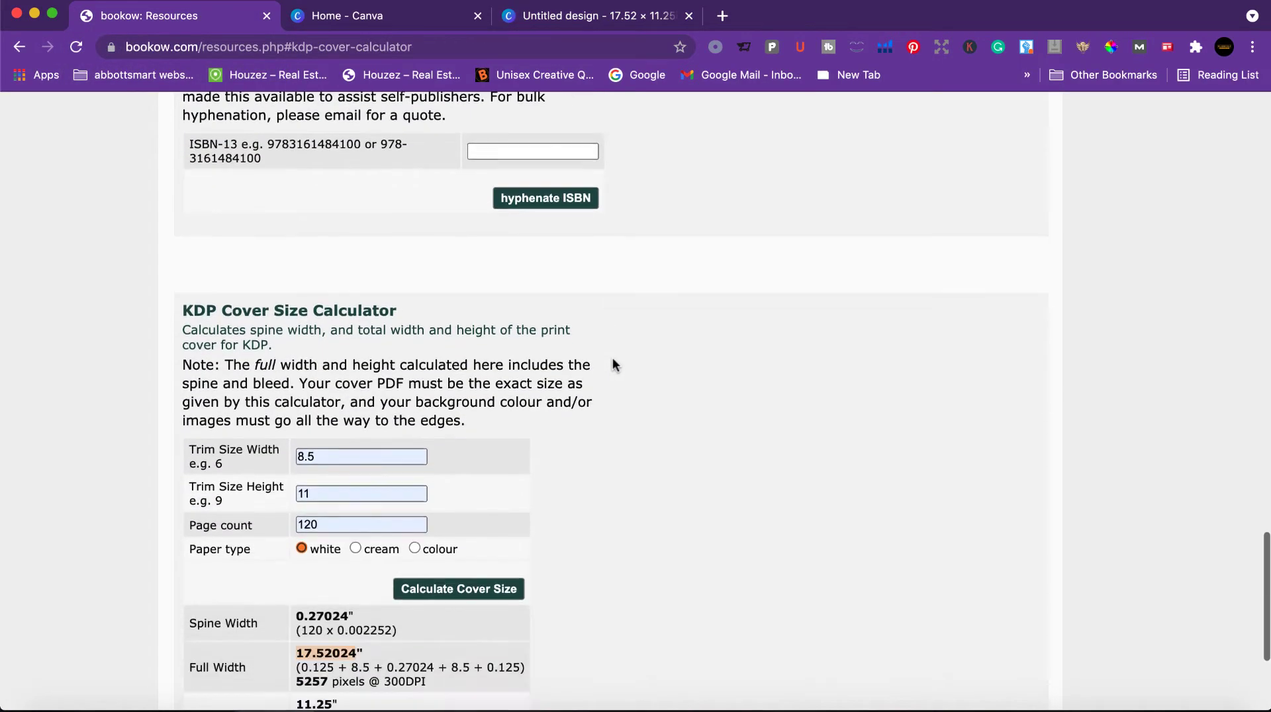
pyautogui.scroll(10, 613, 363)
pyautogui.scroll(-4, 613, 363)
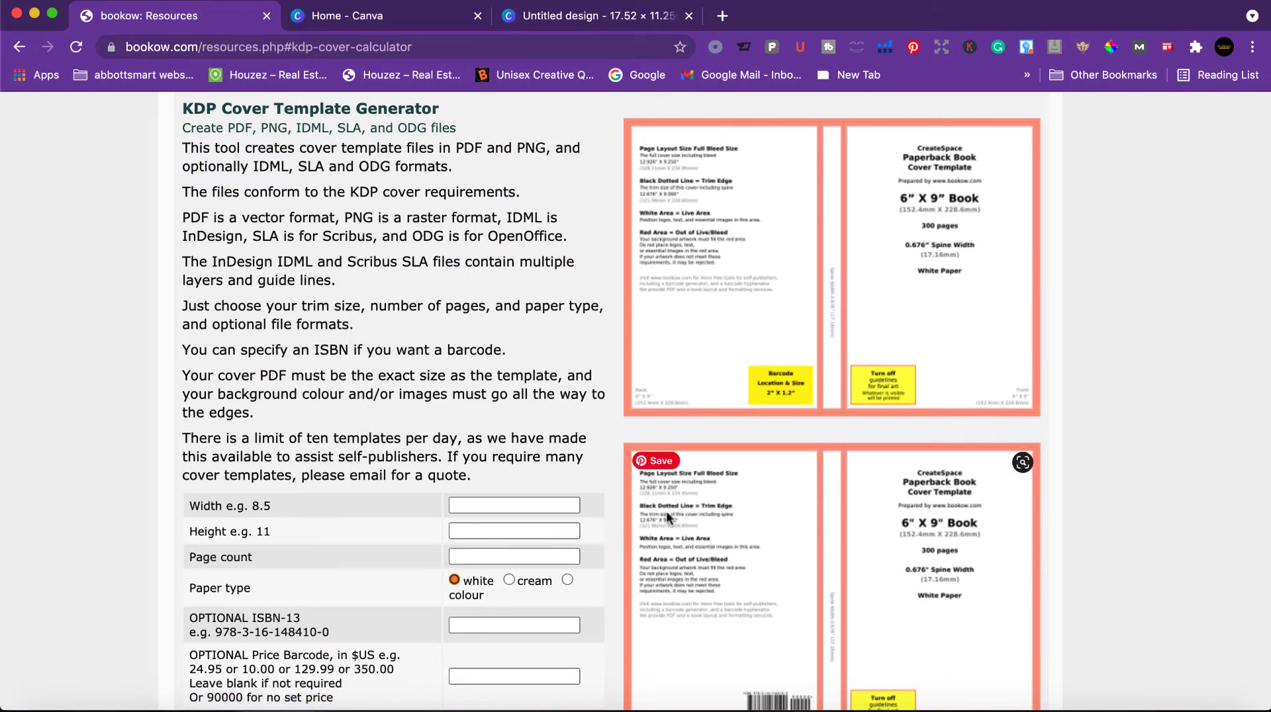
pyautogui.scroll(-3, 748, 513)
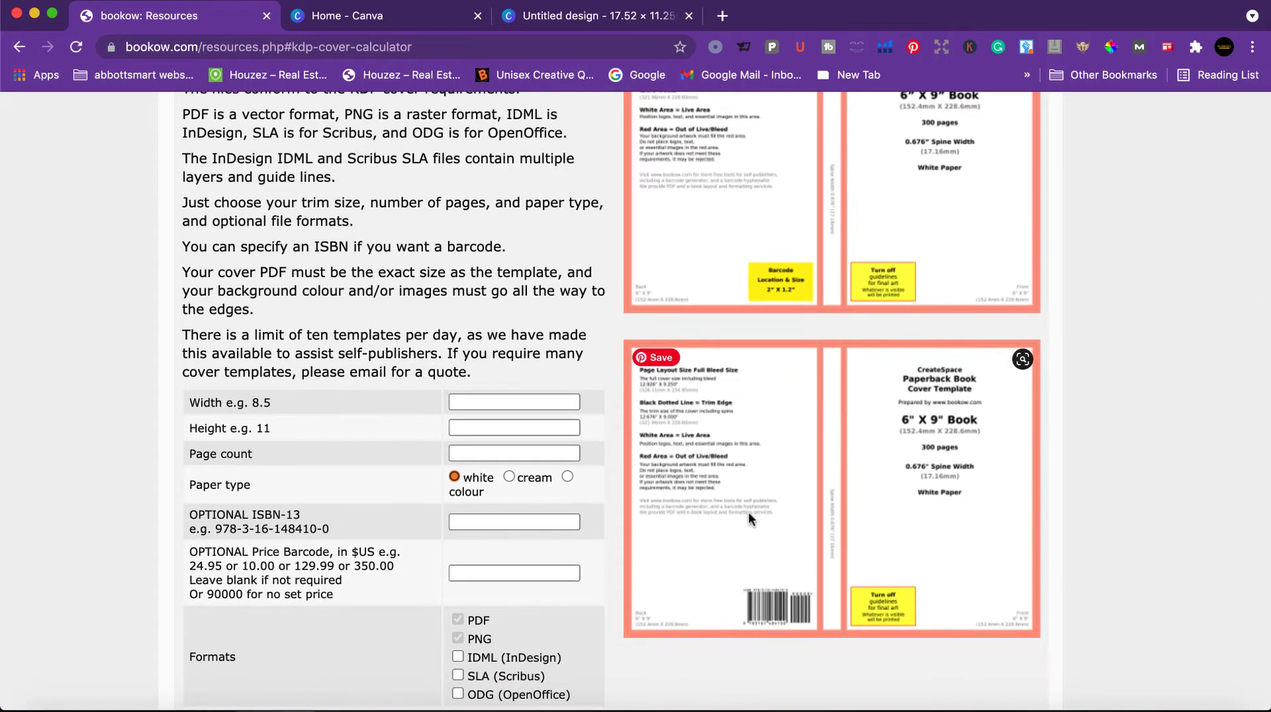
pyautogui.scroll(-1, 749, 515)
pyautogui.scroll(7, 749, 515)
pyautogui.scroll(-4, 749, 514)
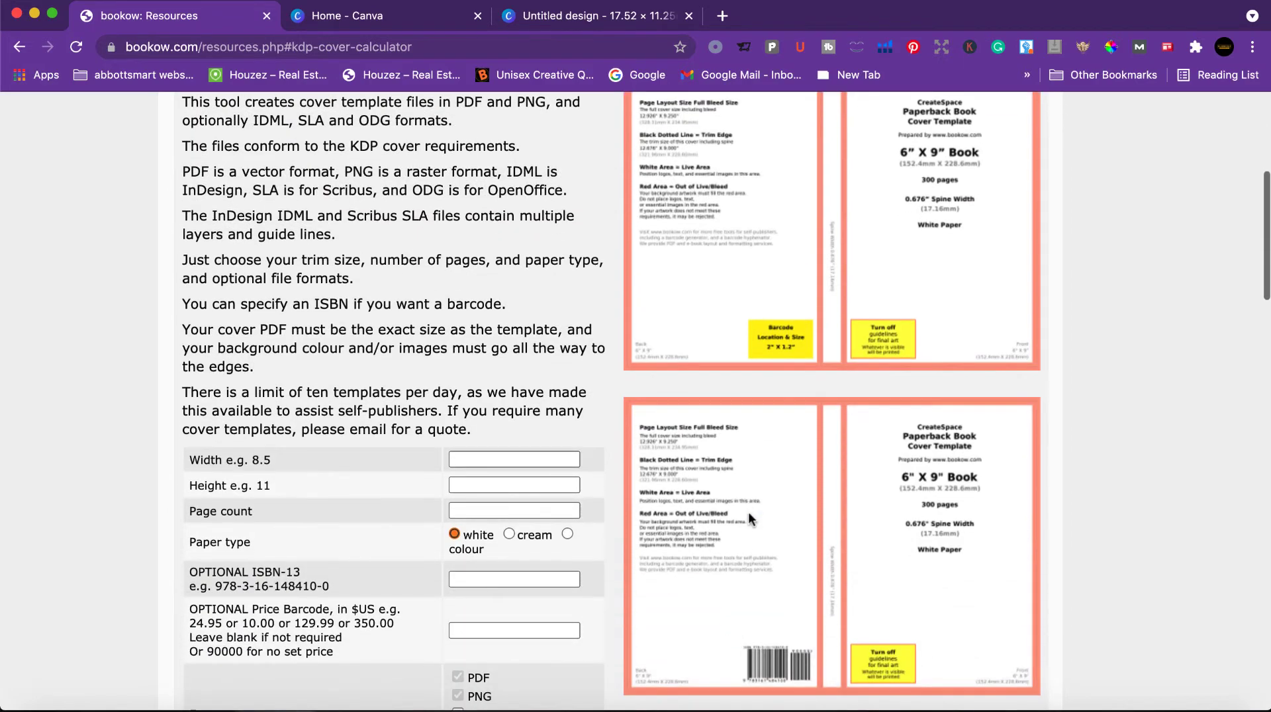
pyautogui.scroll(10, 749, 514)
pyautogui.scroll(-12, 748, 511)
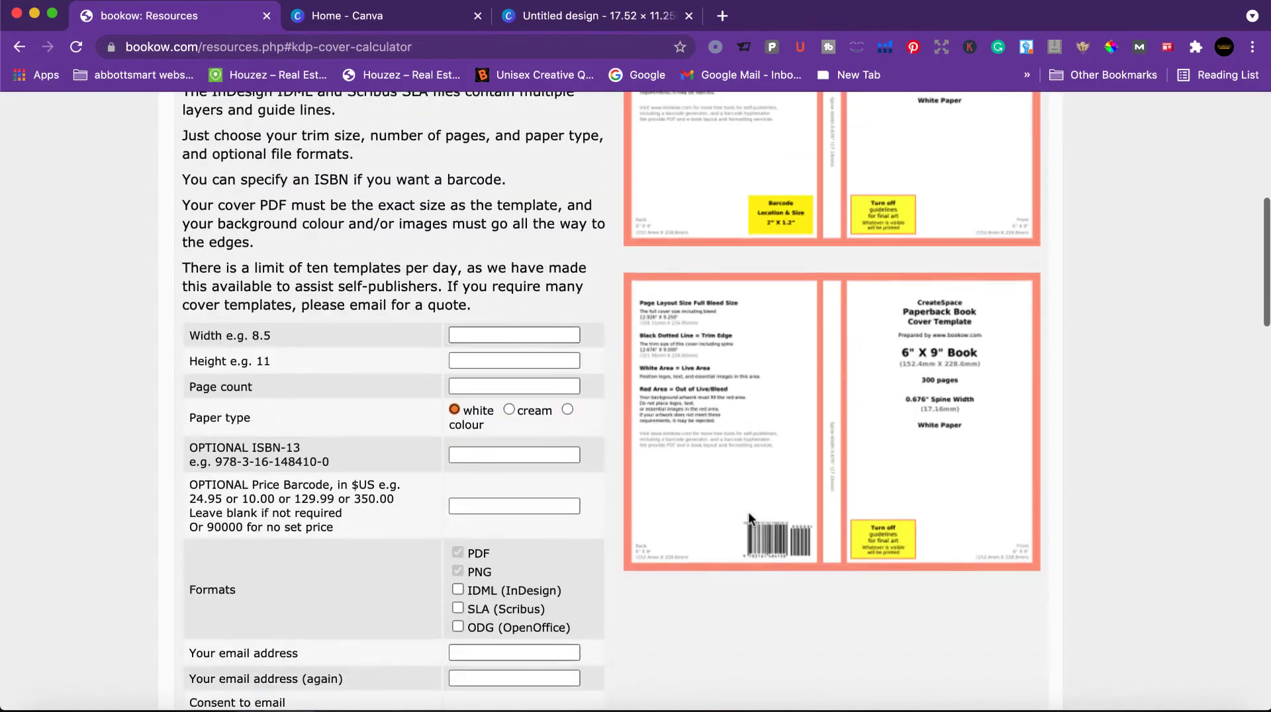
pyautogui.scroll(1, 748, 511)
# Step: Set the cover template's width to 8.5, height to 11 and page count to 120, leaving the ISBN and price barcode blank
pyautogui.click(510, 331)
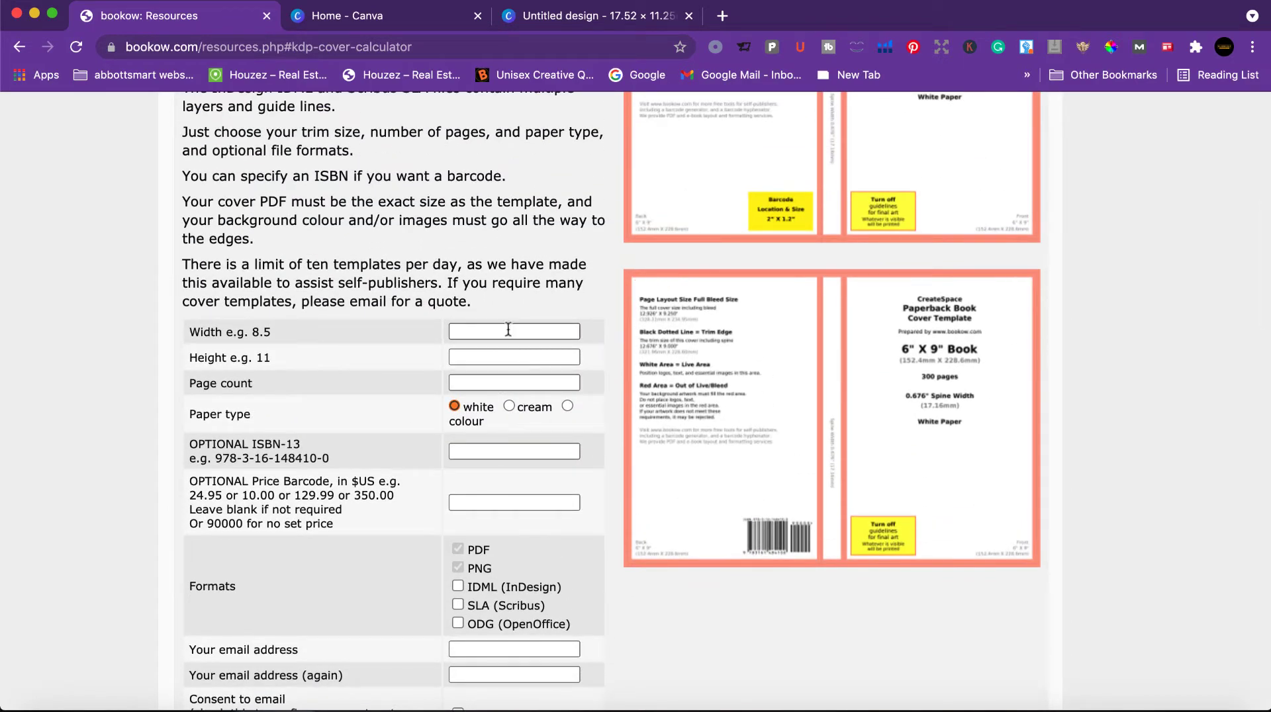
pyautogui.click(478, 365)
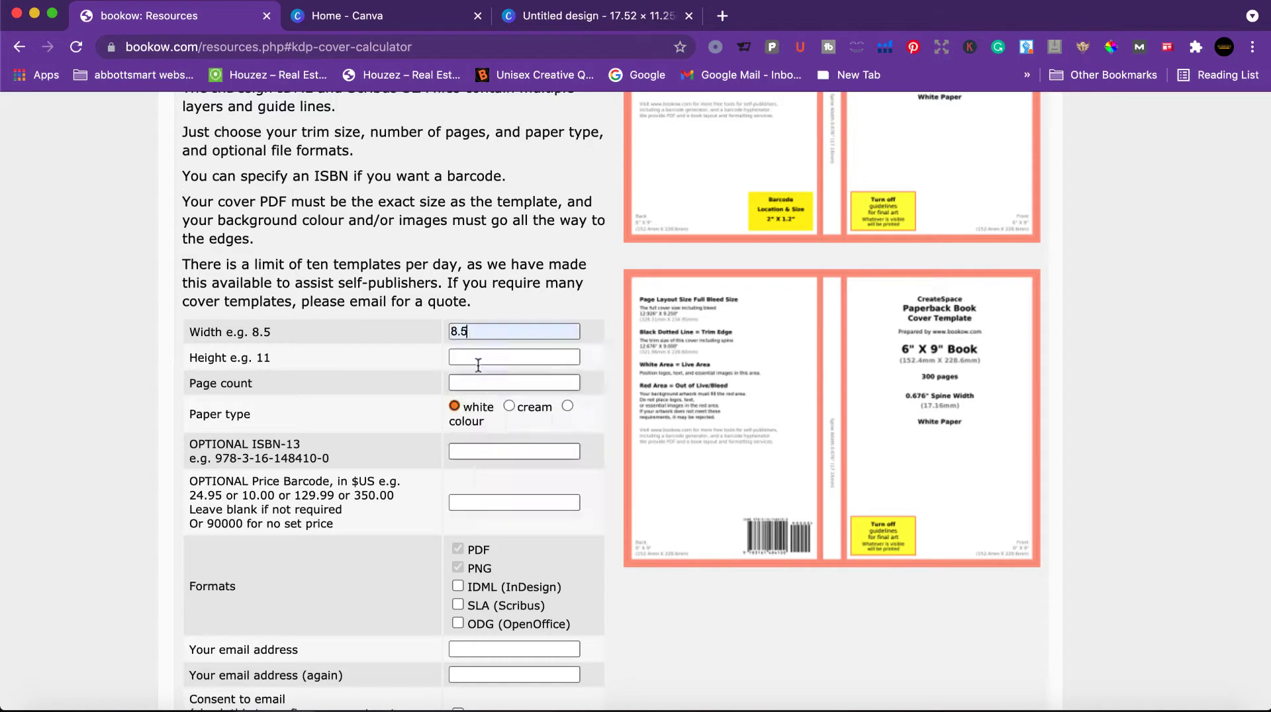
pyautogui.click(479, 356)
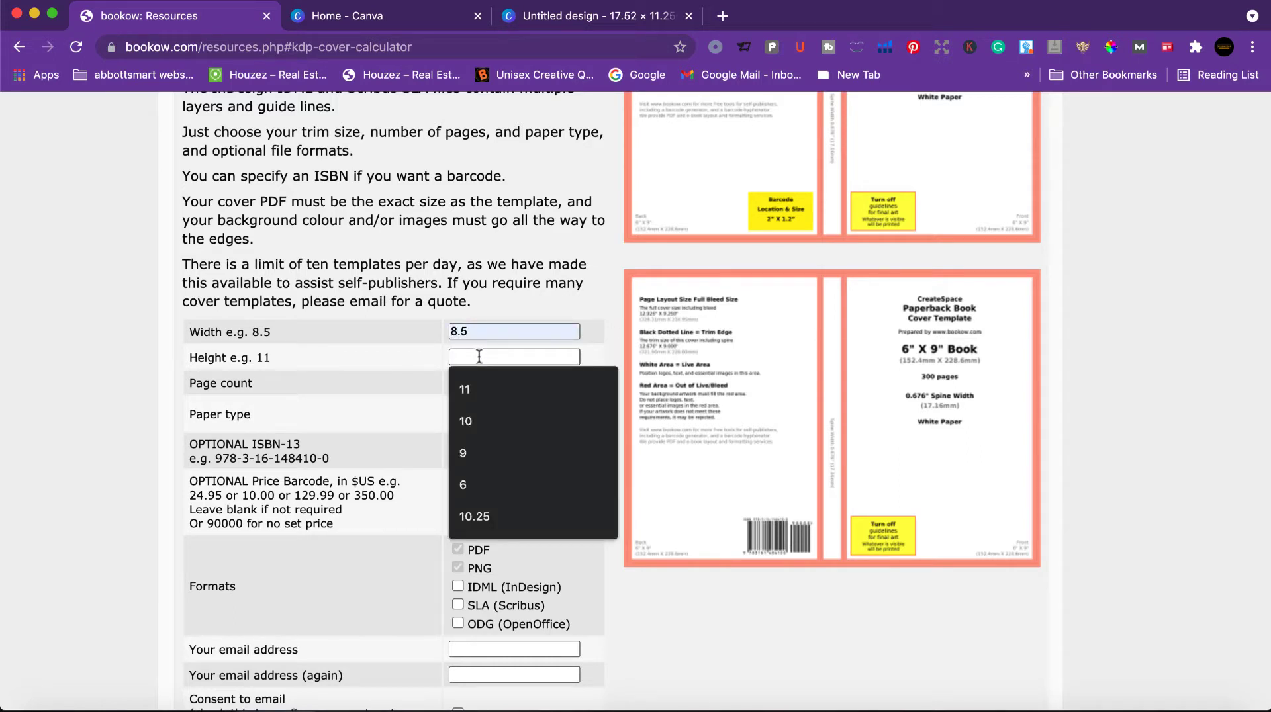
pyautogui.click(470, 390)
pyautogui.click(472, 386)
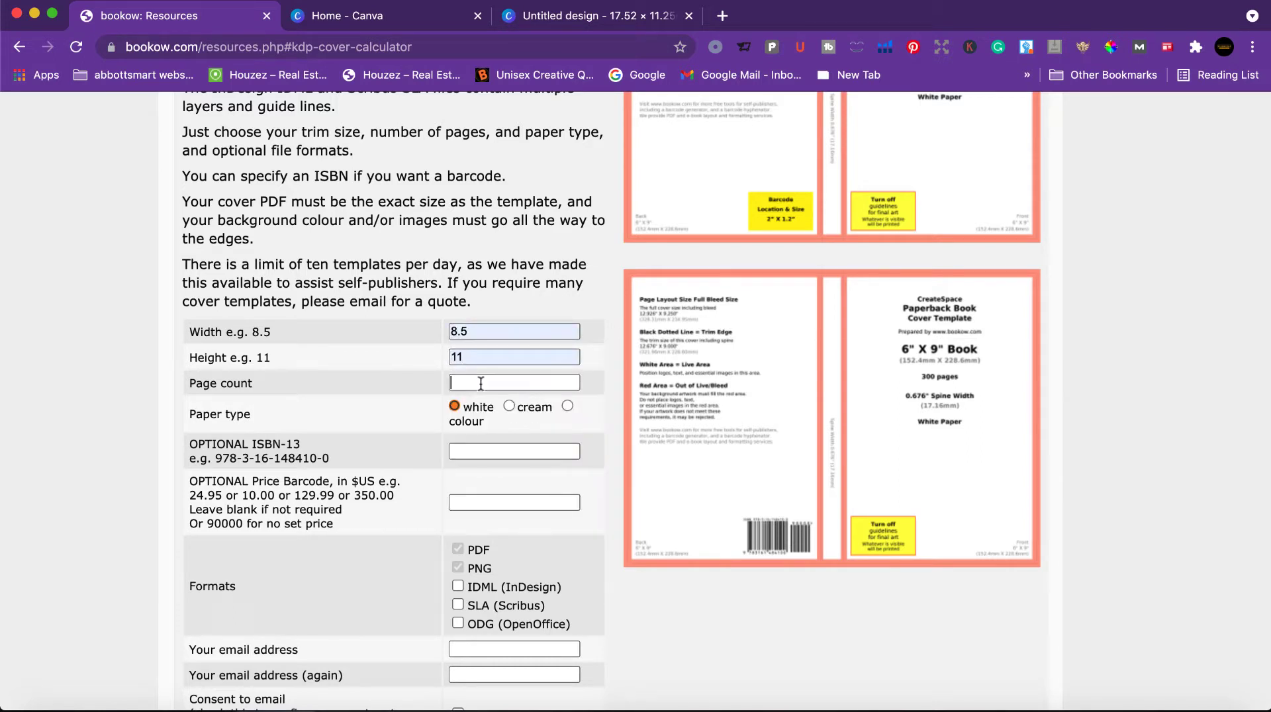
pyautogui.click(475, 417)
pyautogui.click(477, 451)
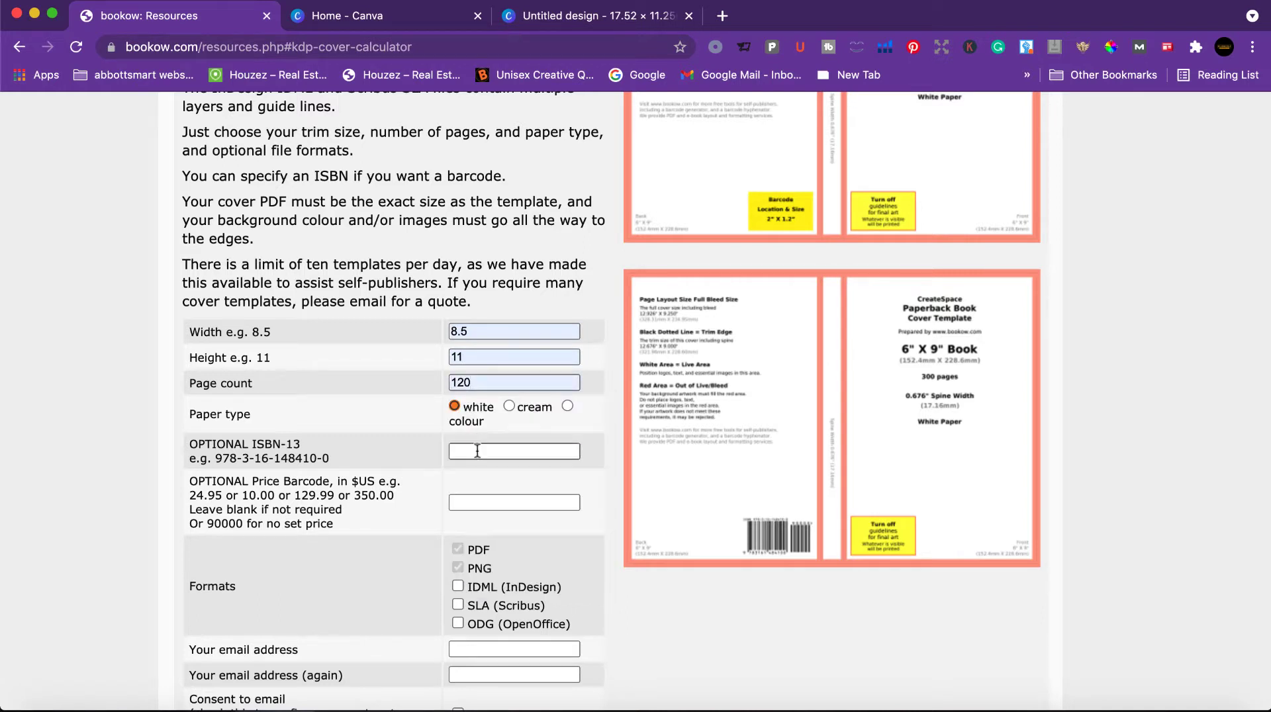
pyautogui.click(480, 501)
# Step: Fill in the e-mail address and its confirmation in the cover template form
pyautogui.scroll(-2, 480, 499)
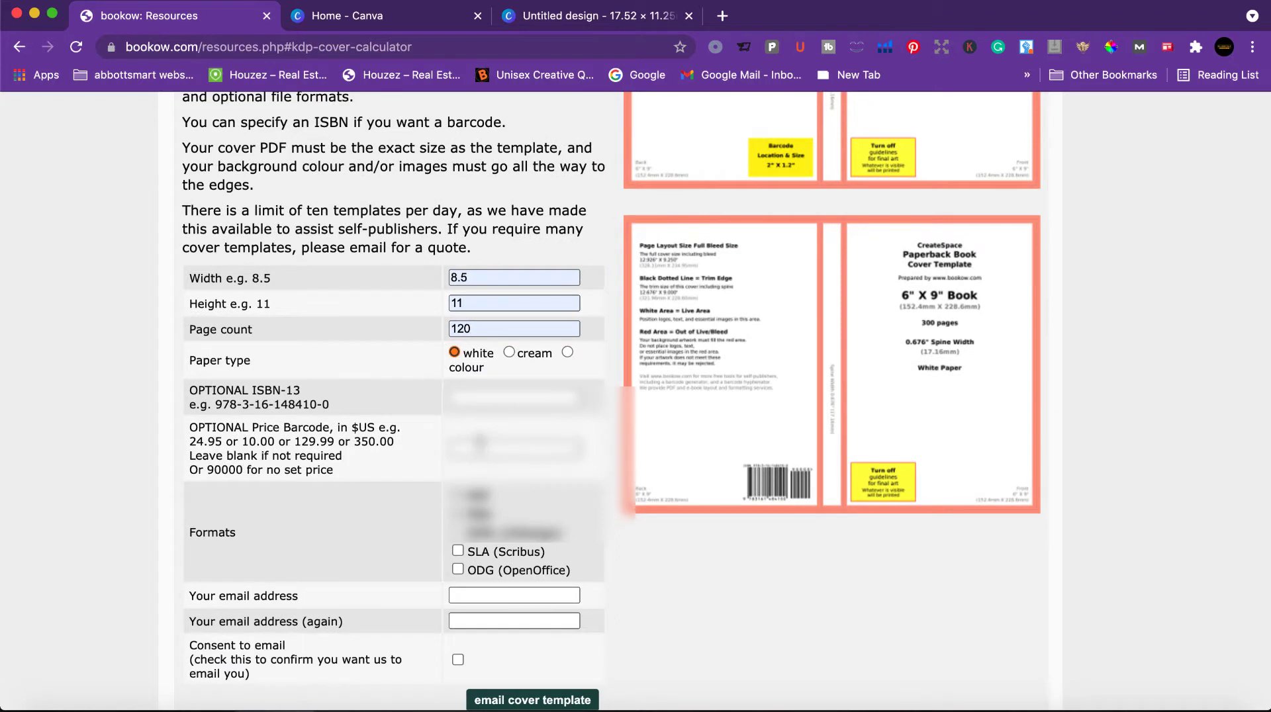
pyautogui.scroll(-1, 480, 444)
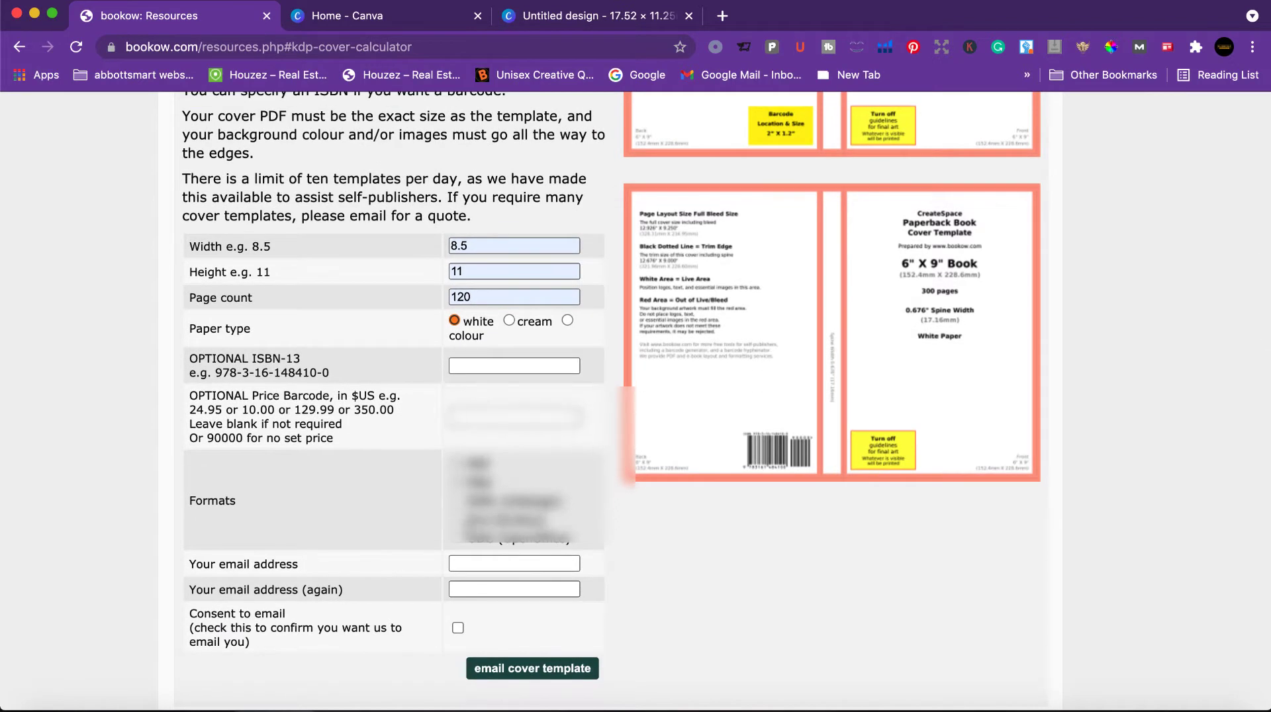
pyautogui.click(472, 561)
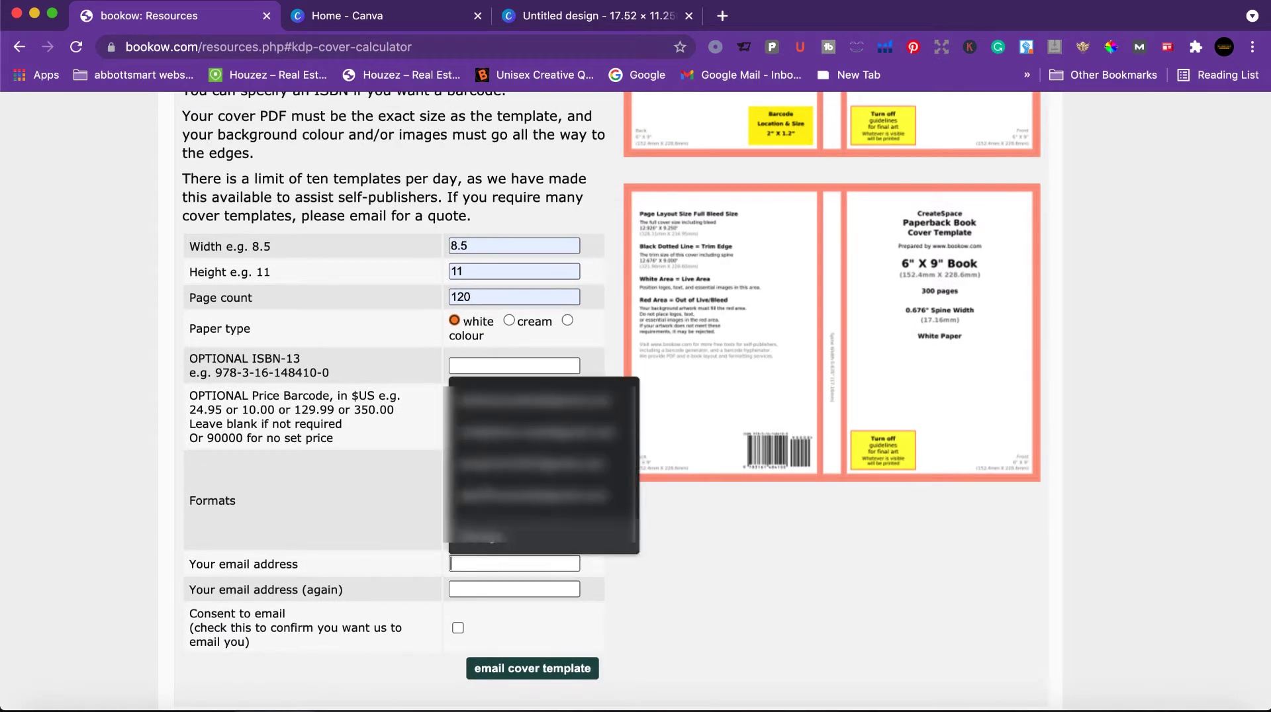
pyautogui.click(501, 406)
# Step: Consent to being e-mailed and request the cover template without making a donation
pyautogui.scroll(-2, 571, 602)
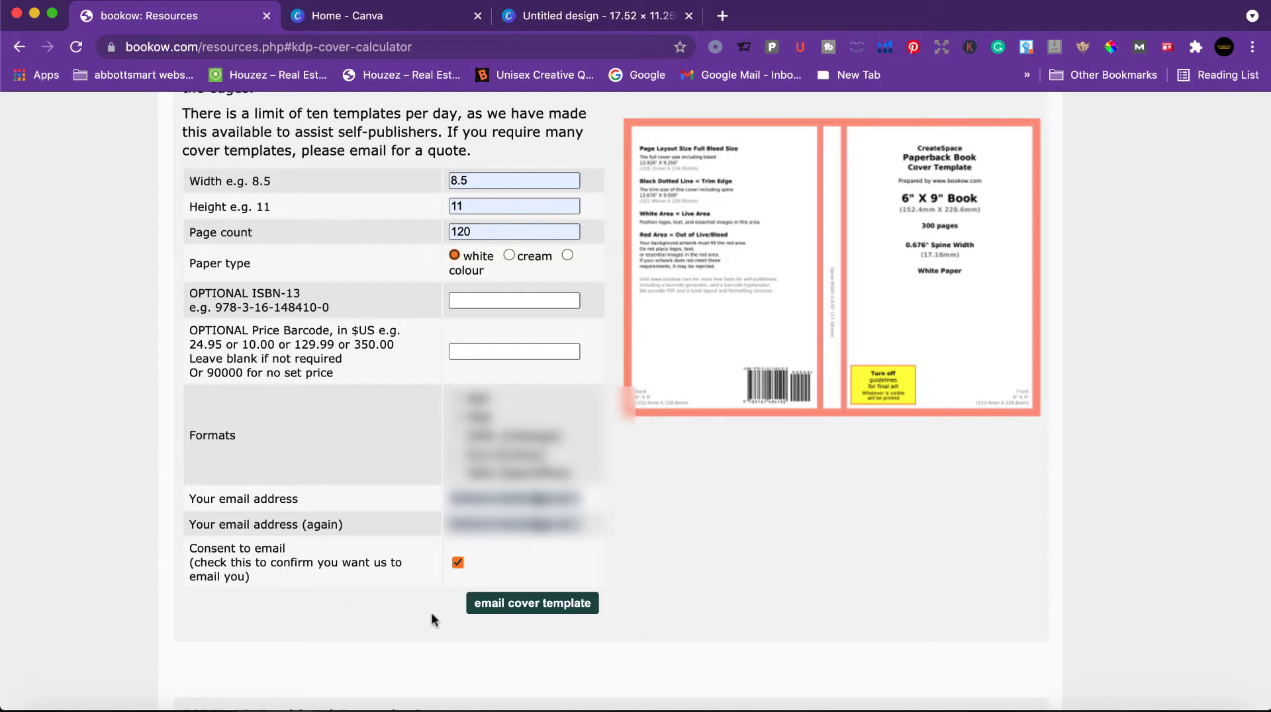
pyautogui.click(550, 614)
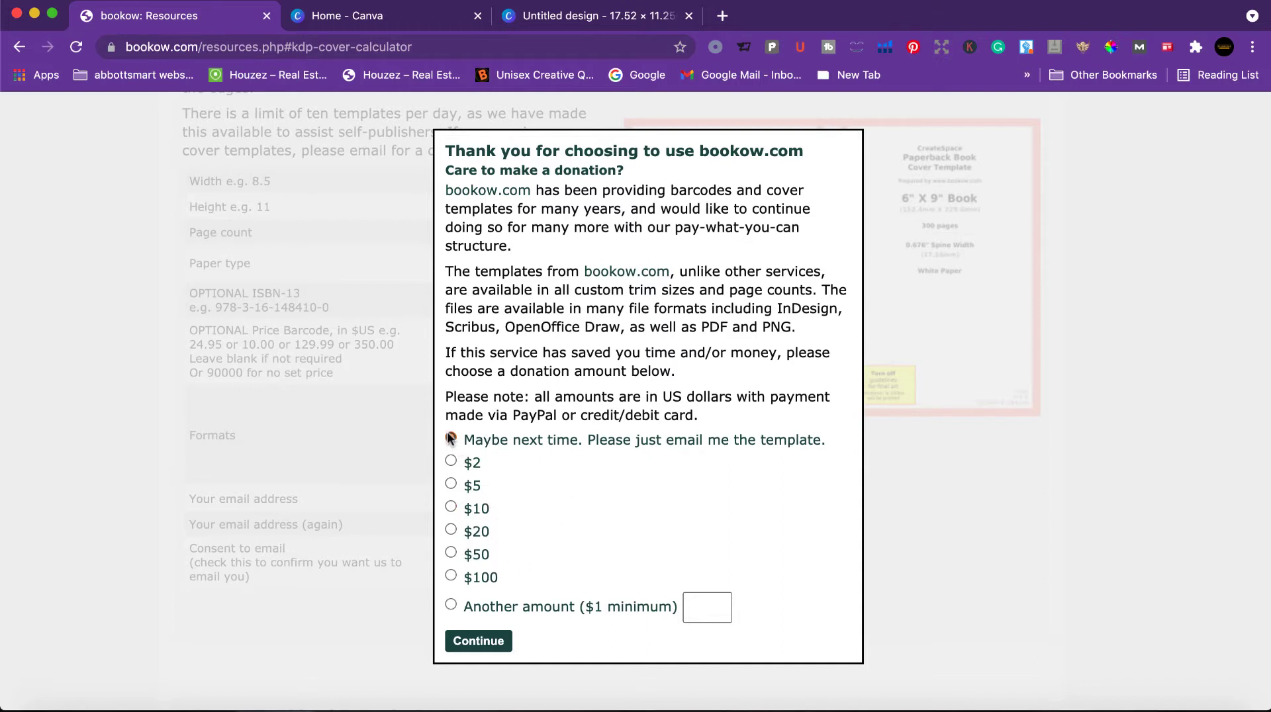
pyautogui.click(476, 644)
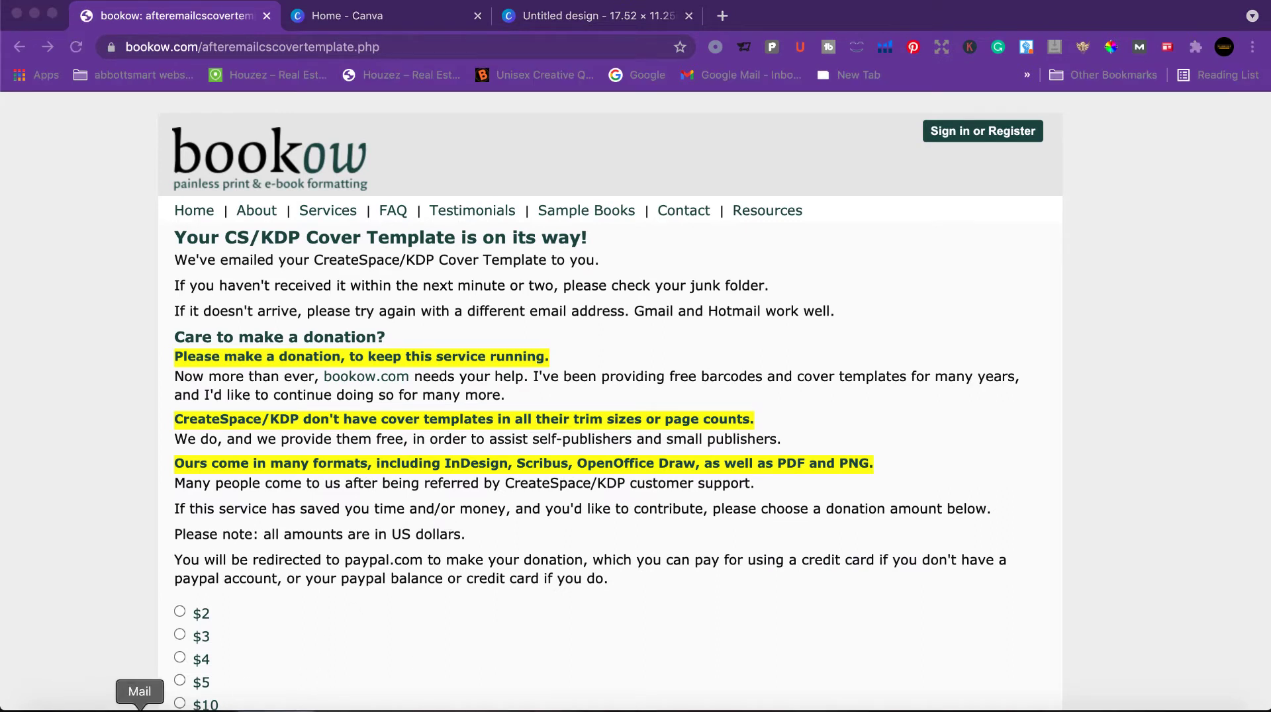
# Step: Switch to Mail, open the bookow cover template message and load its attachment cs_8.5x11_120_white.png
pyautogui.click(140, 708)
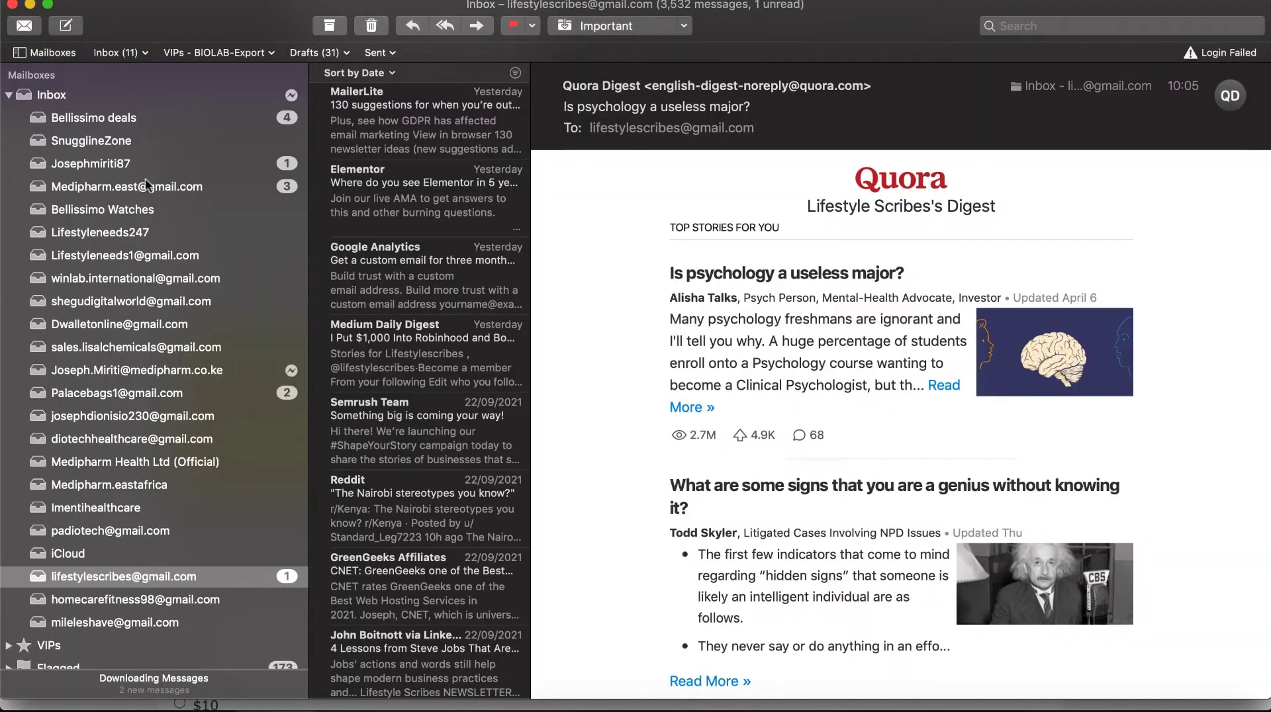
pyautogui.click(116, 117)
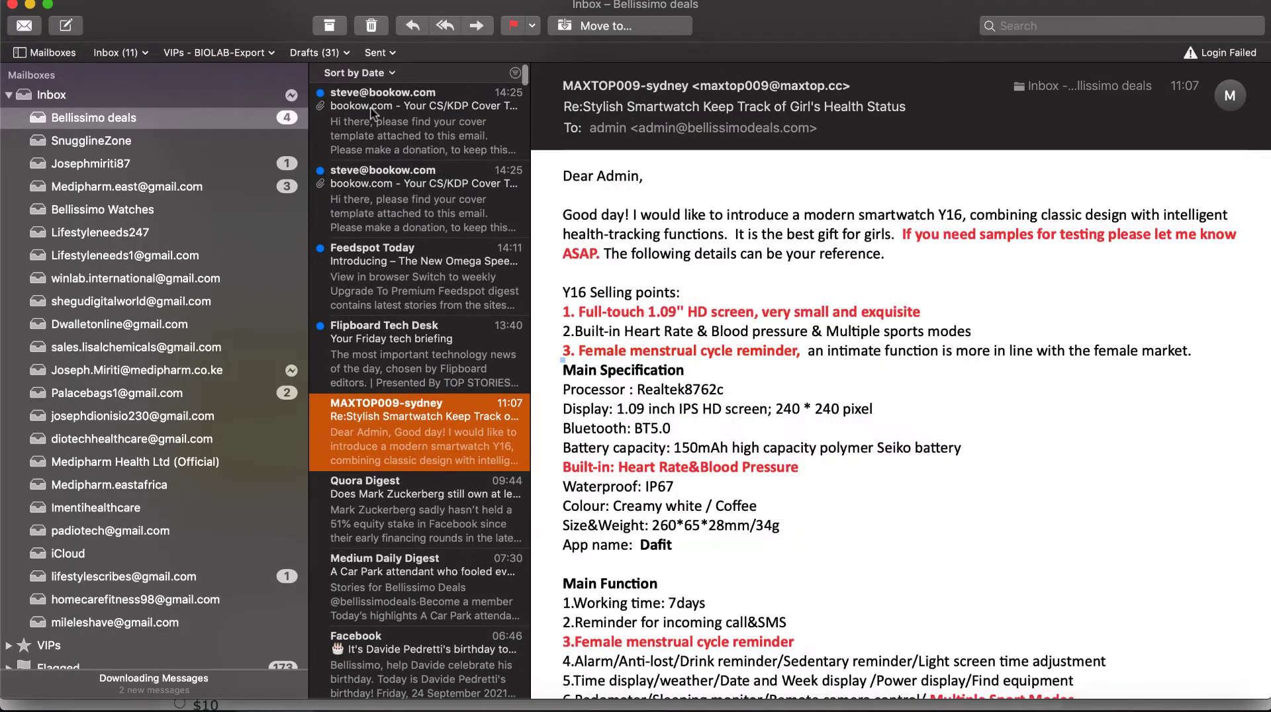
pyautogui.click(394, 149)
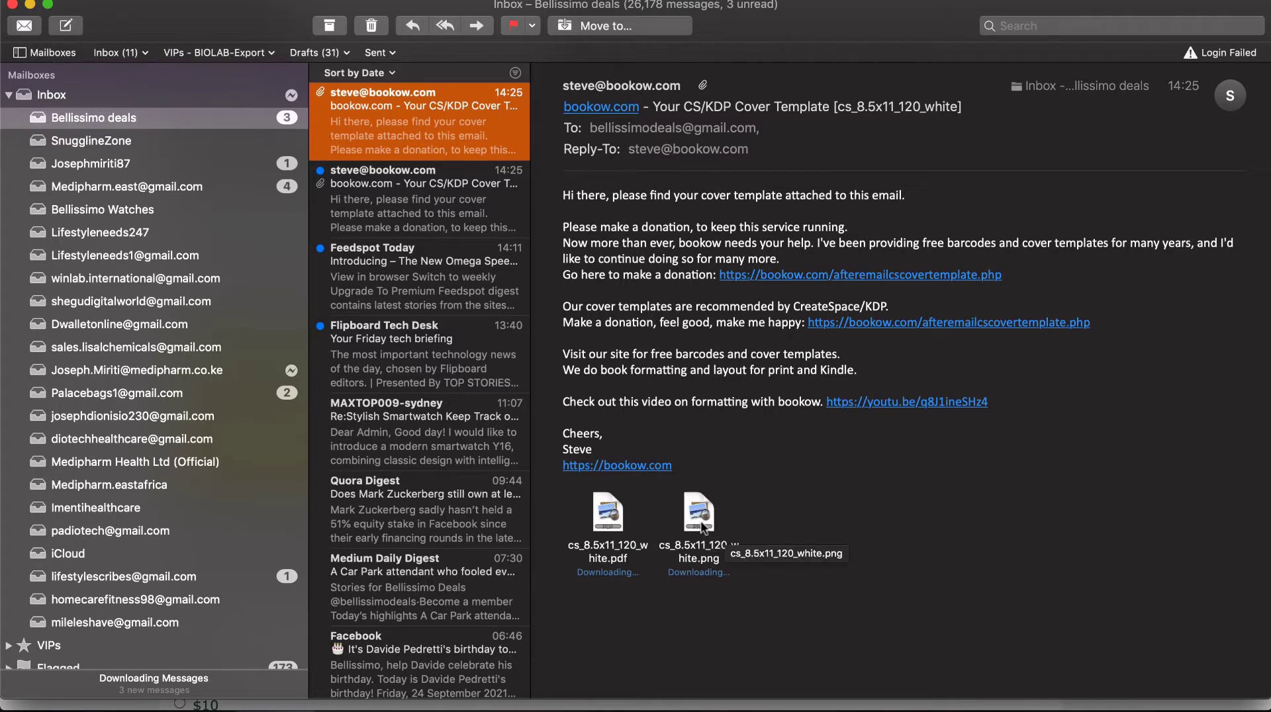
pyautogui.click(703, 526)
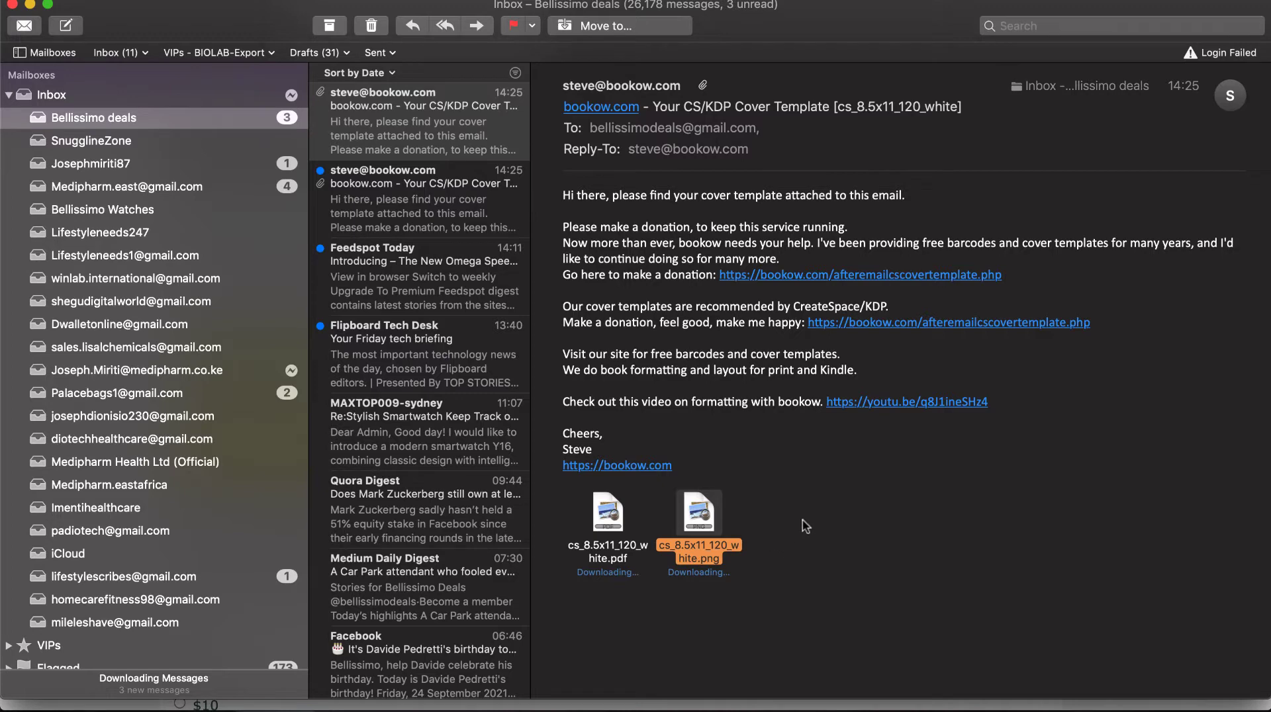
pyautogui.scroll(-10, 841, 637)
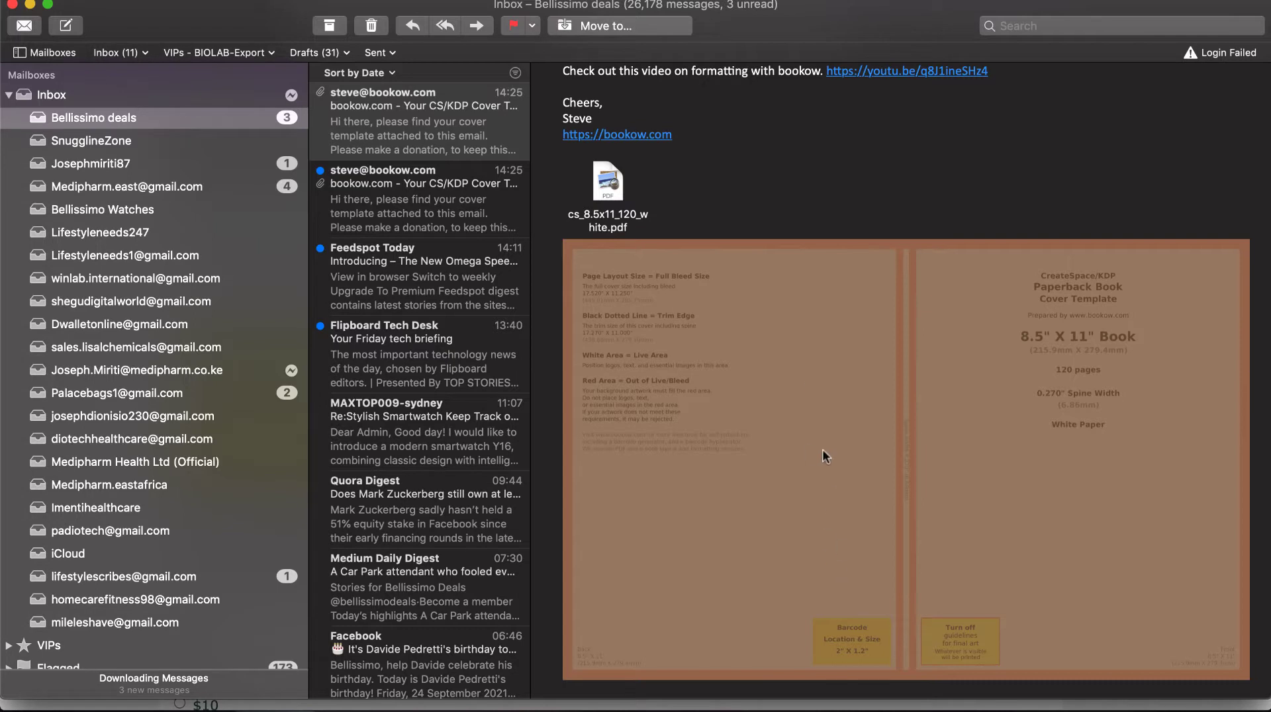
# Step: Save the template image to the Downloads folder as a PNG named cs_8.5x11_120_white222 and close its preview window
pyautogui.click(535, 536)
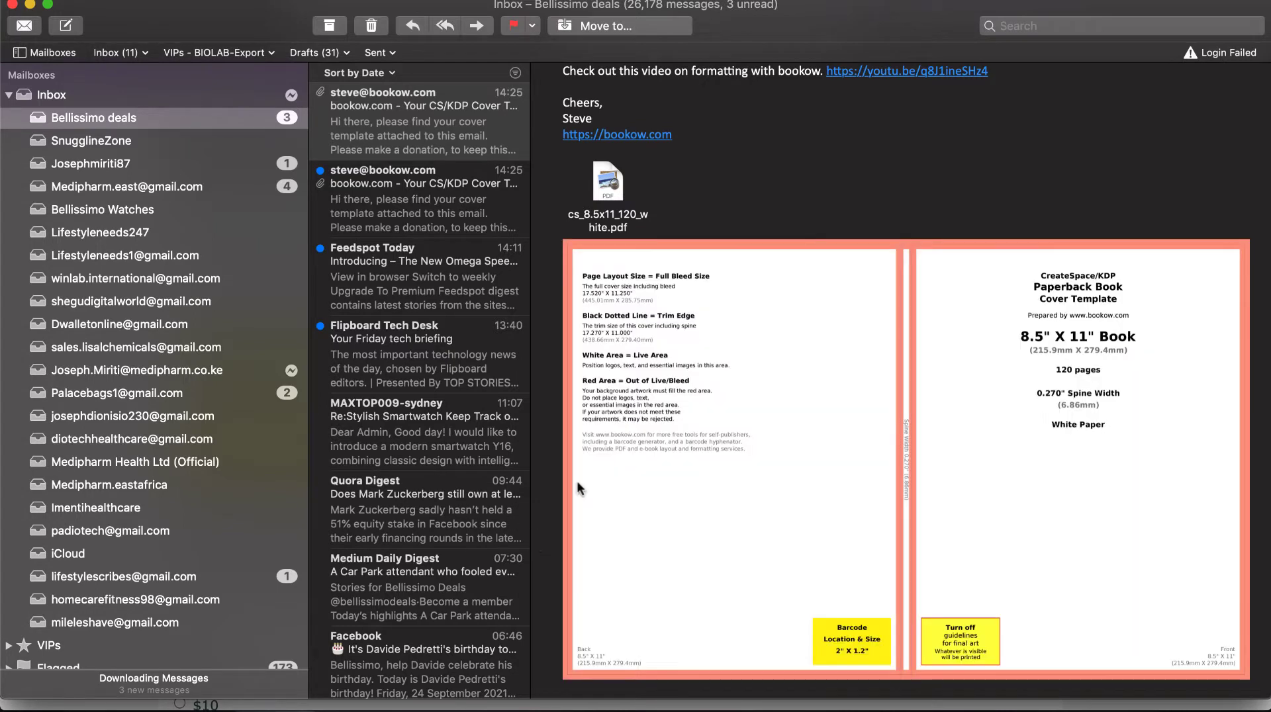
pyautogui.scroll(-2, 1024, 516)
pyautogui.write('222')
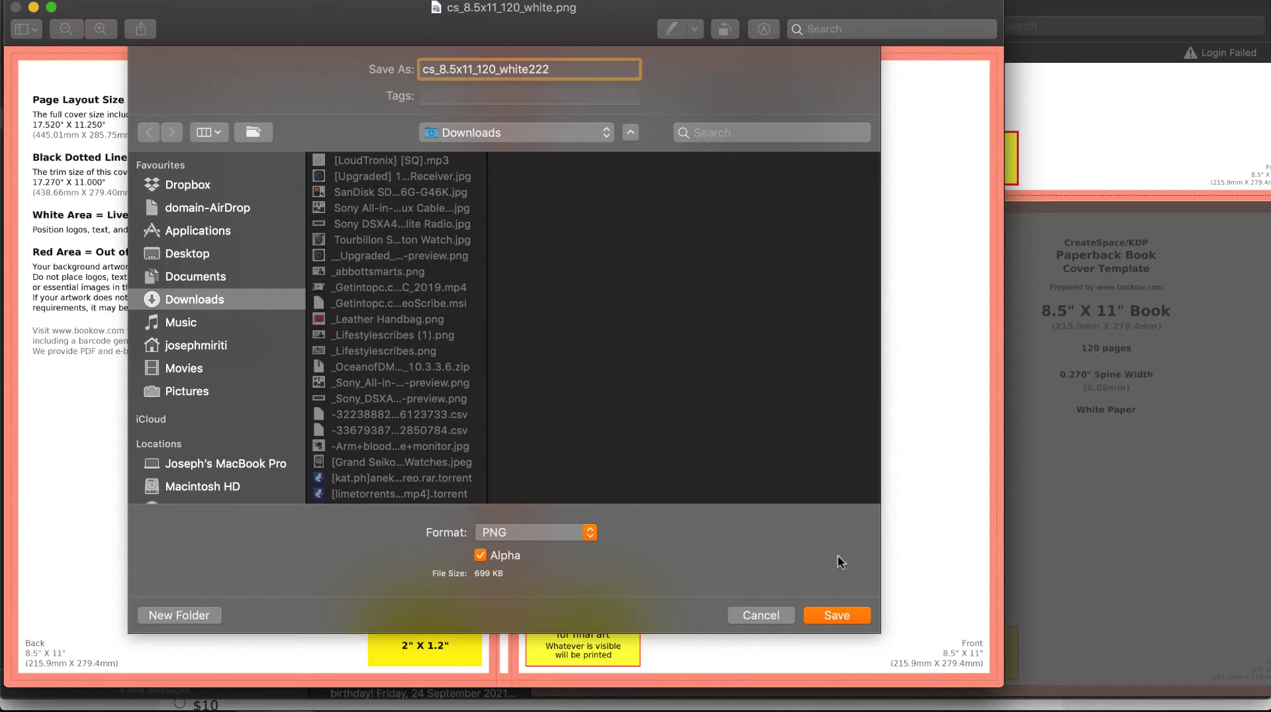
pyautogui.click(837, 616)
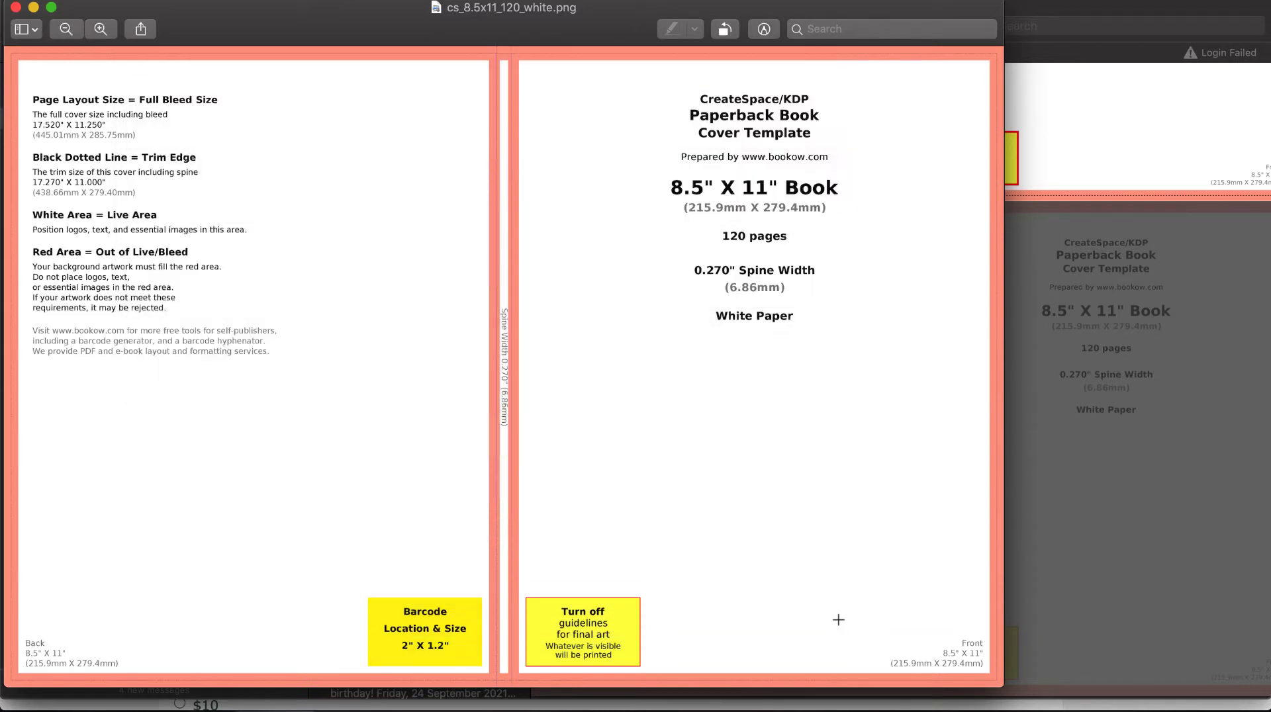
pyautogui.click(16, 8)
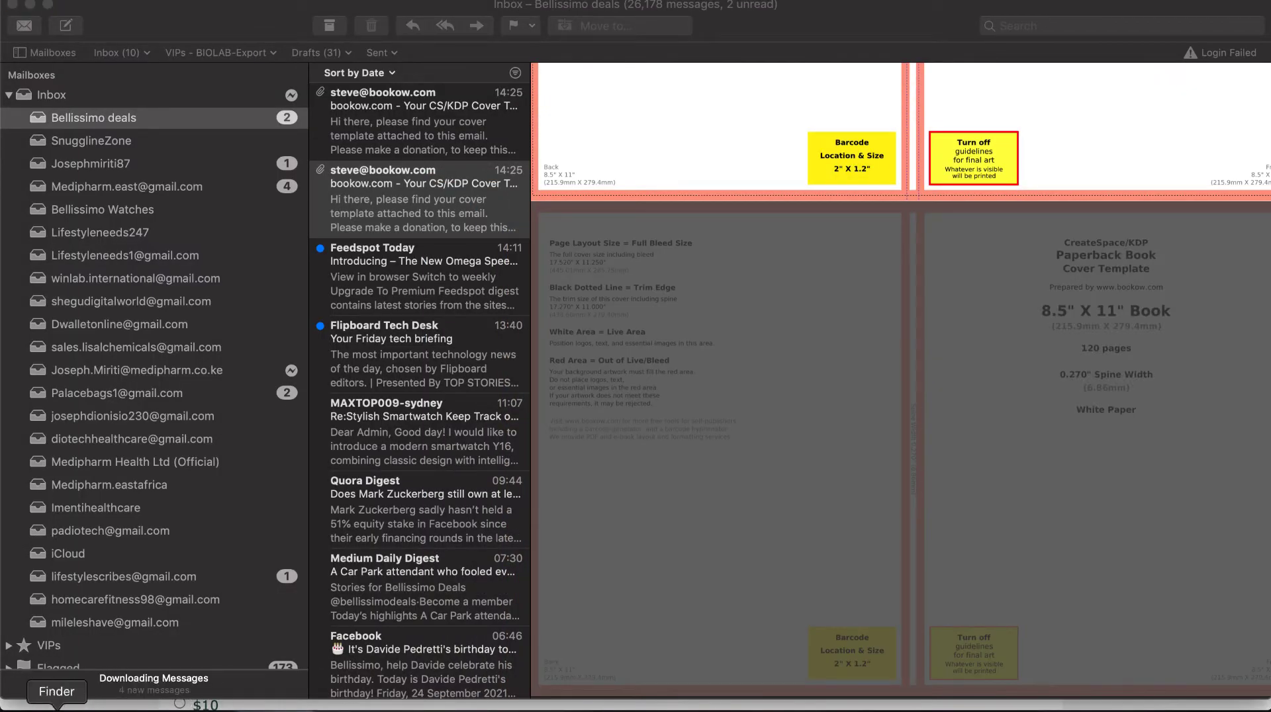
# Step: Check the saved cs_8.5x11_120_white222 image from Finder's Downloads folder, closing both windows when done
pyautogui.click(57, 707)
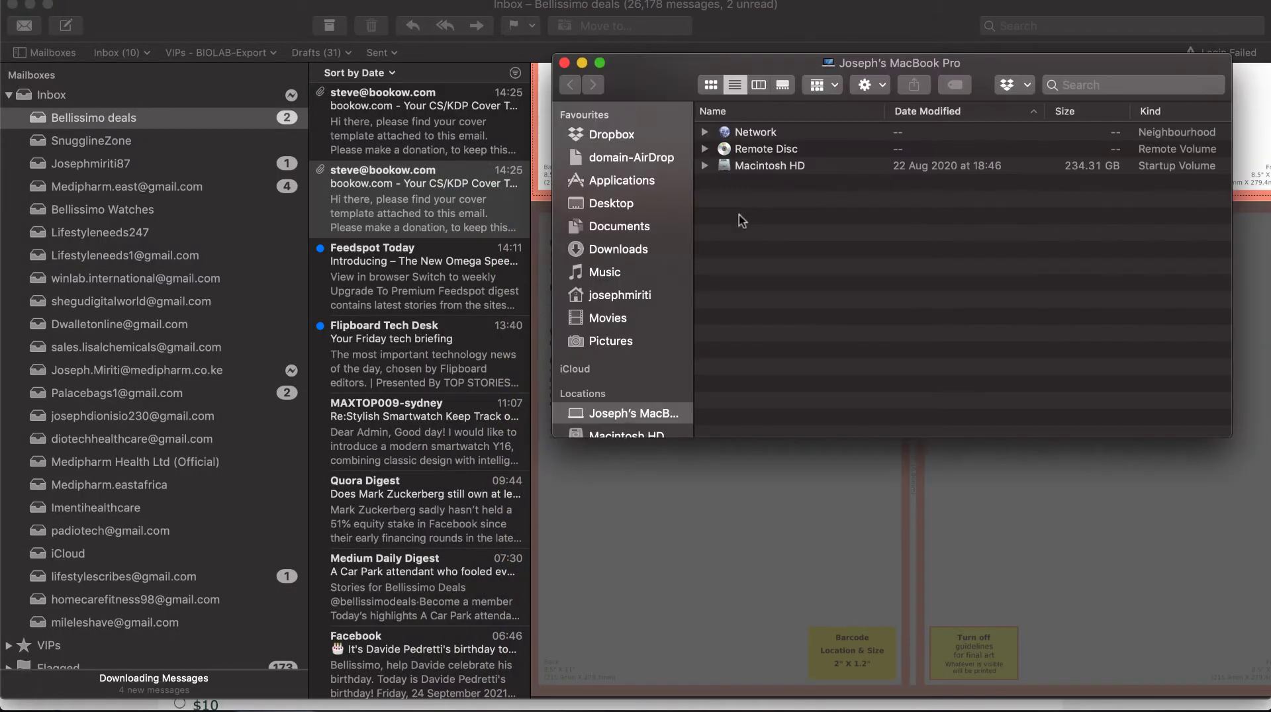
pyautogui.click(628, 251)
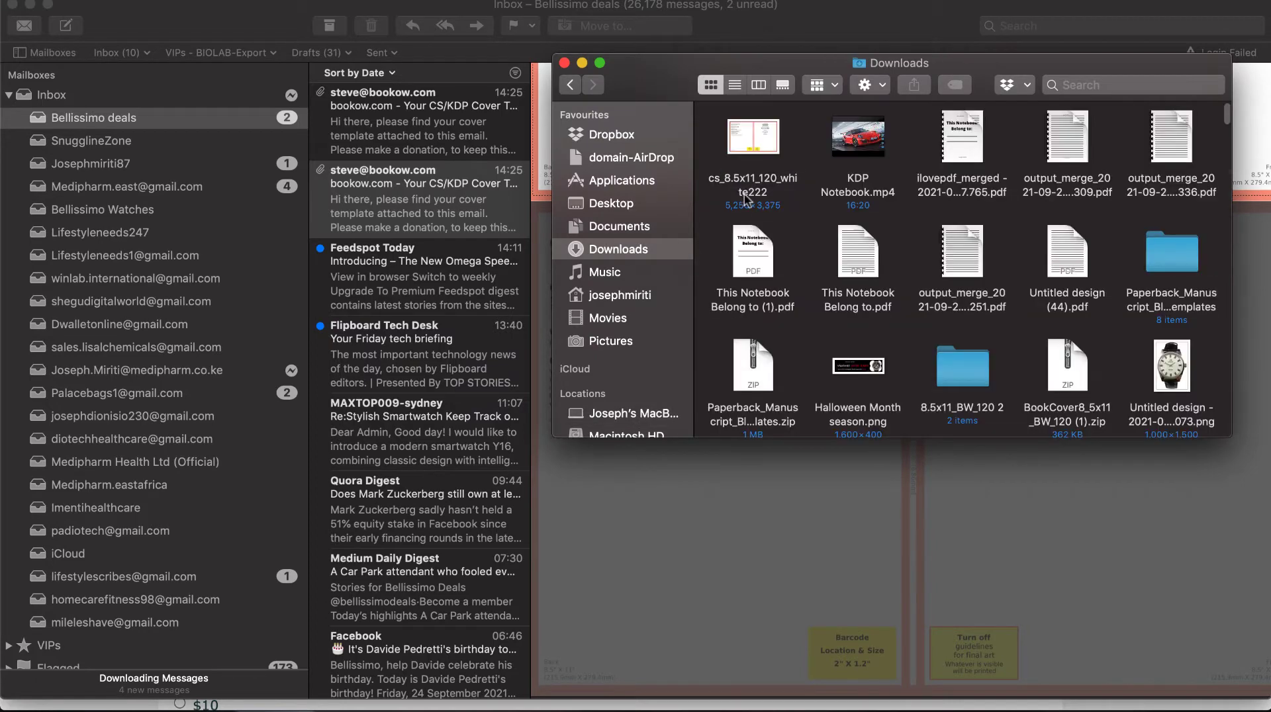
pyautogui.doubleClick(758, 137)
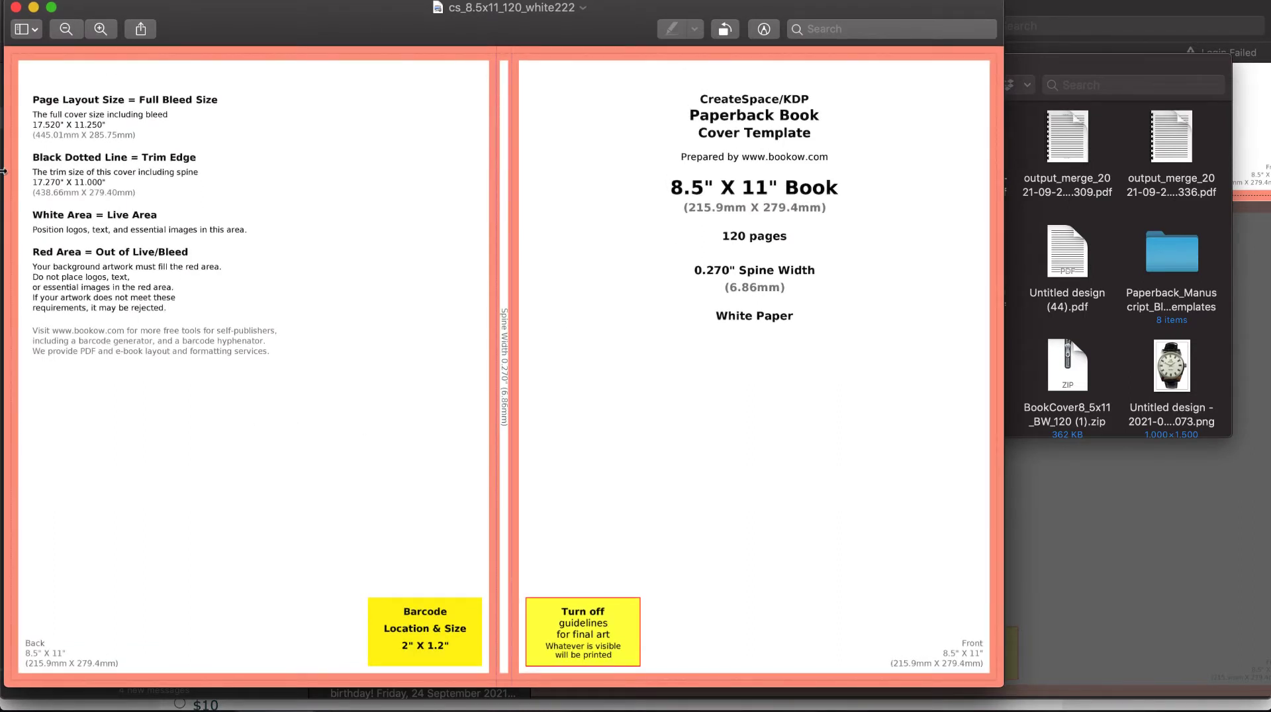
pyautogui.click(16, 7)
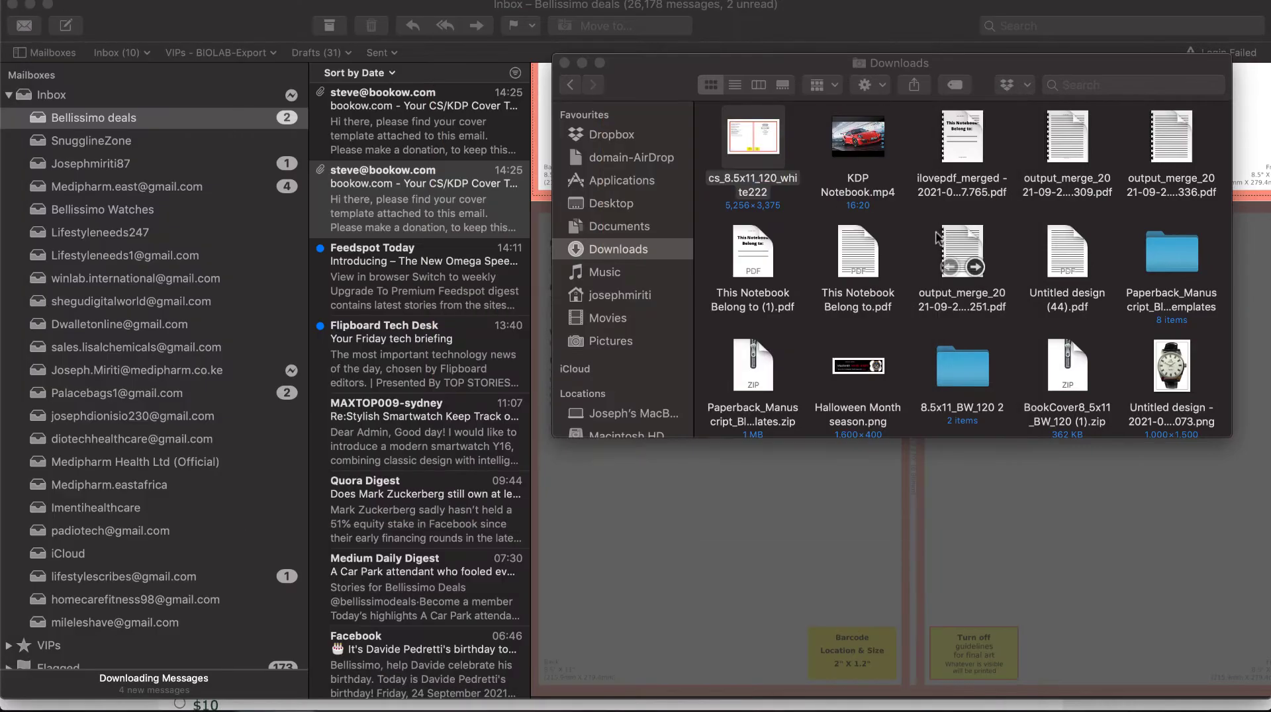
pyautogui.click(564, 64)
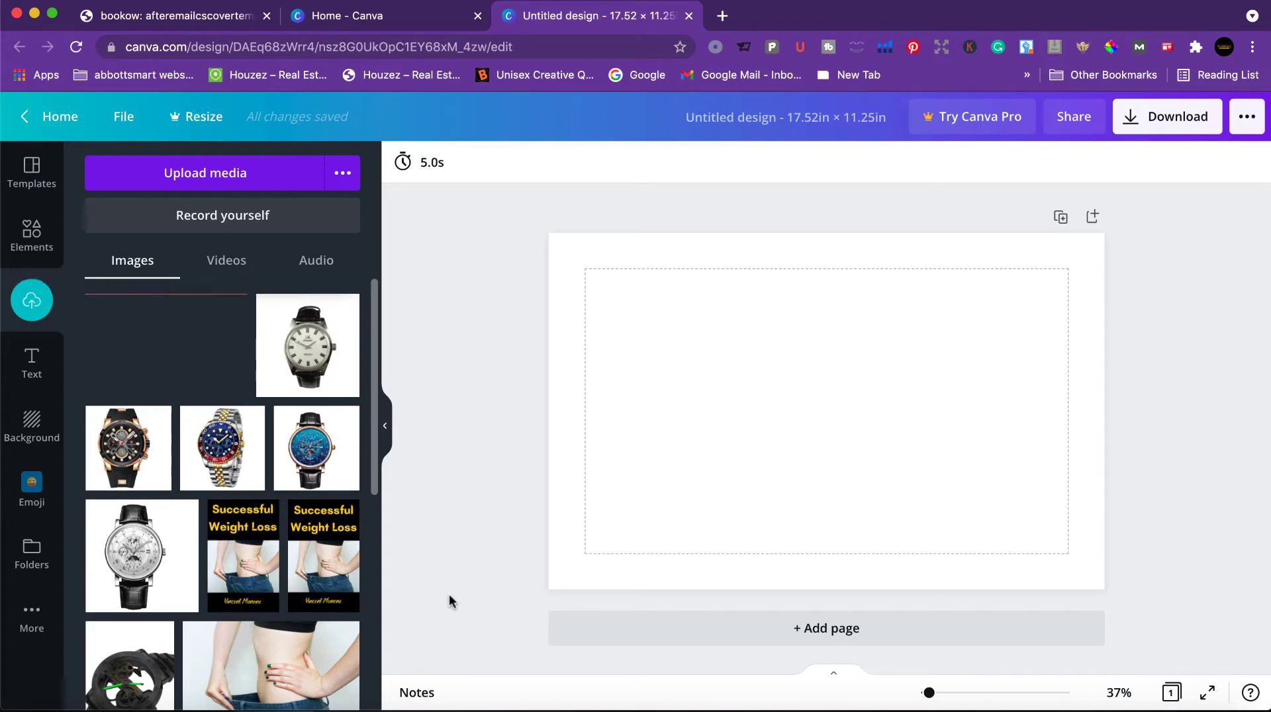
# Step: In the Canva design, add the uploaded cover template image and enlarge it to cover the full page
pyautogui.click(179, 368)
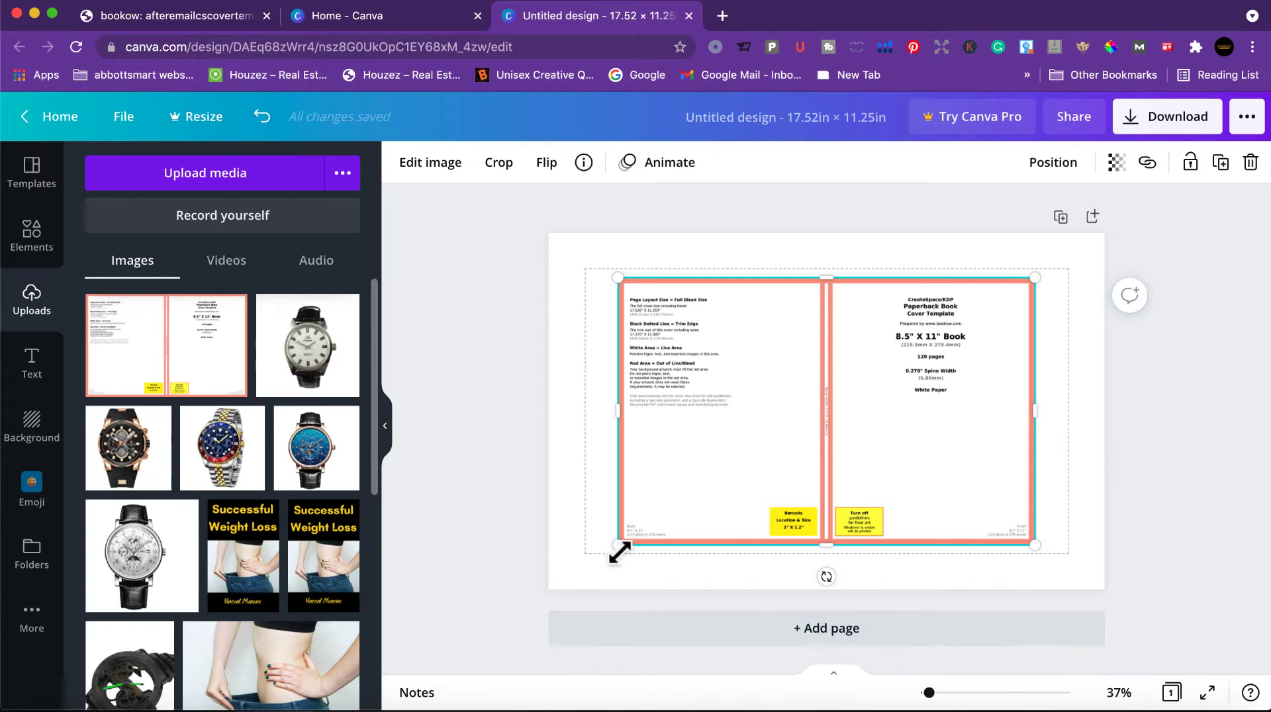
pyautogui.moveTo(618, 544); pyautogui.dragTo(562, 599)
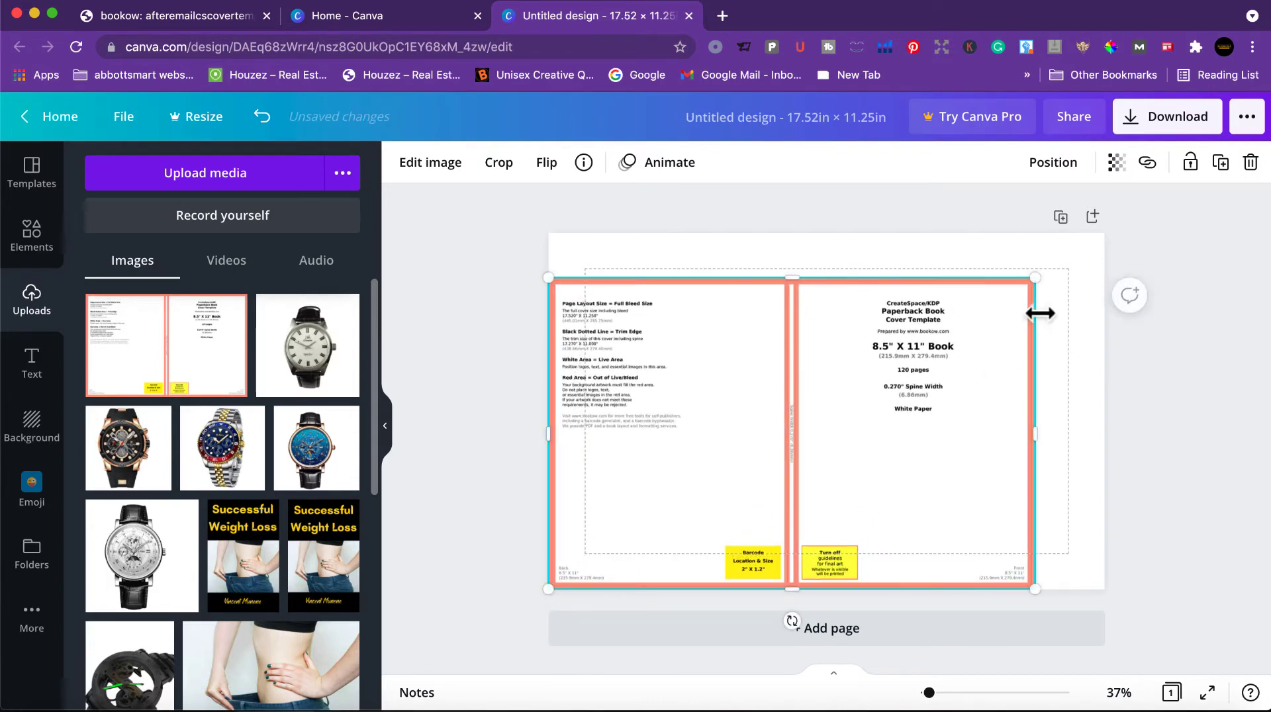
pyautogui.moveTo(1107, 269); pyautogui.dragTo(1126, 275)
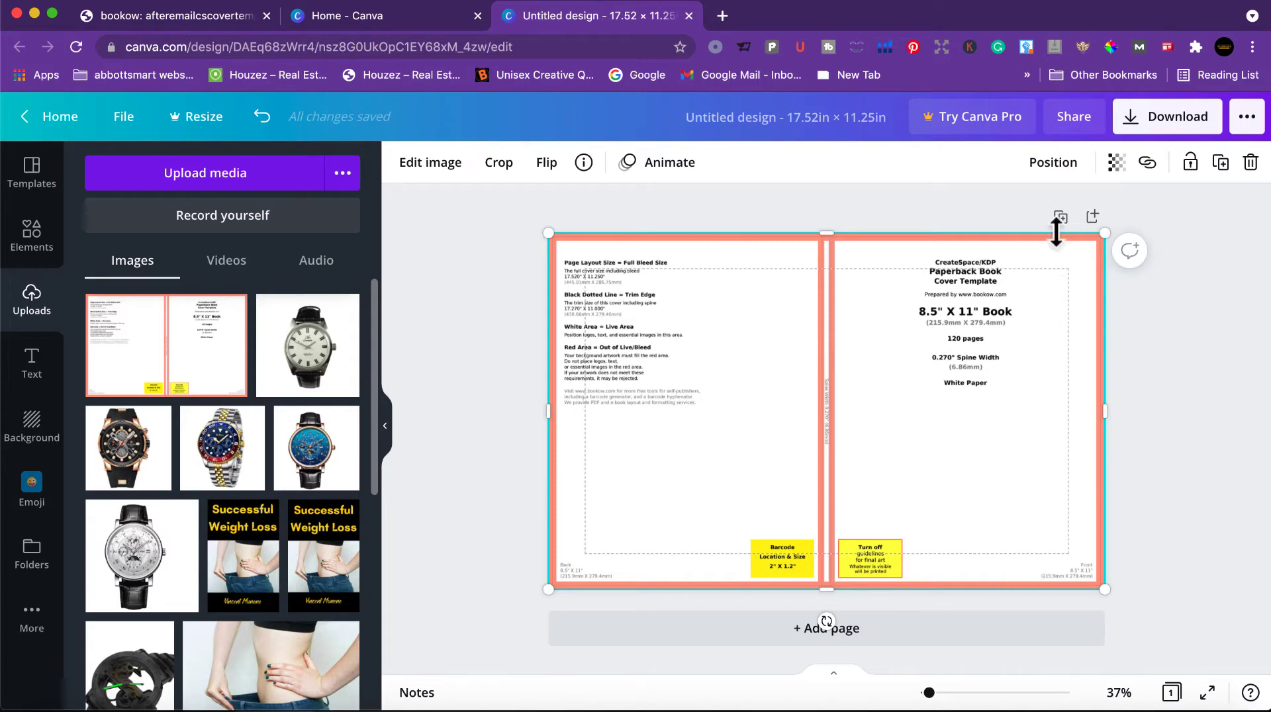
# Step: Make the cover template image semi-transparent so it serves as a faint guide on the page
pyautogui.click(1113, 167)
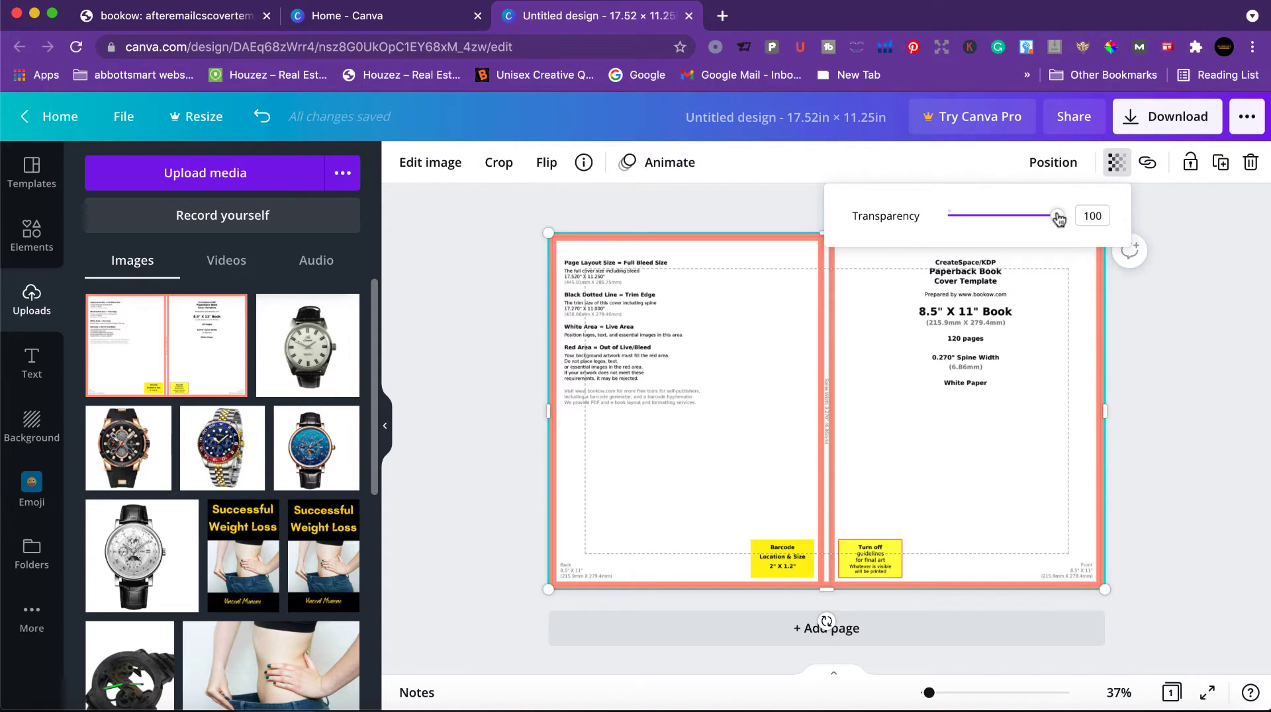
pyautogui.moveTo(1059, 220); pyautogui.dragTo(988, 229)
pyautogui.click(967, 482)
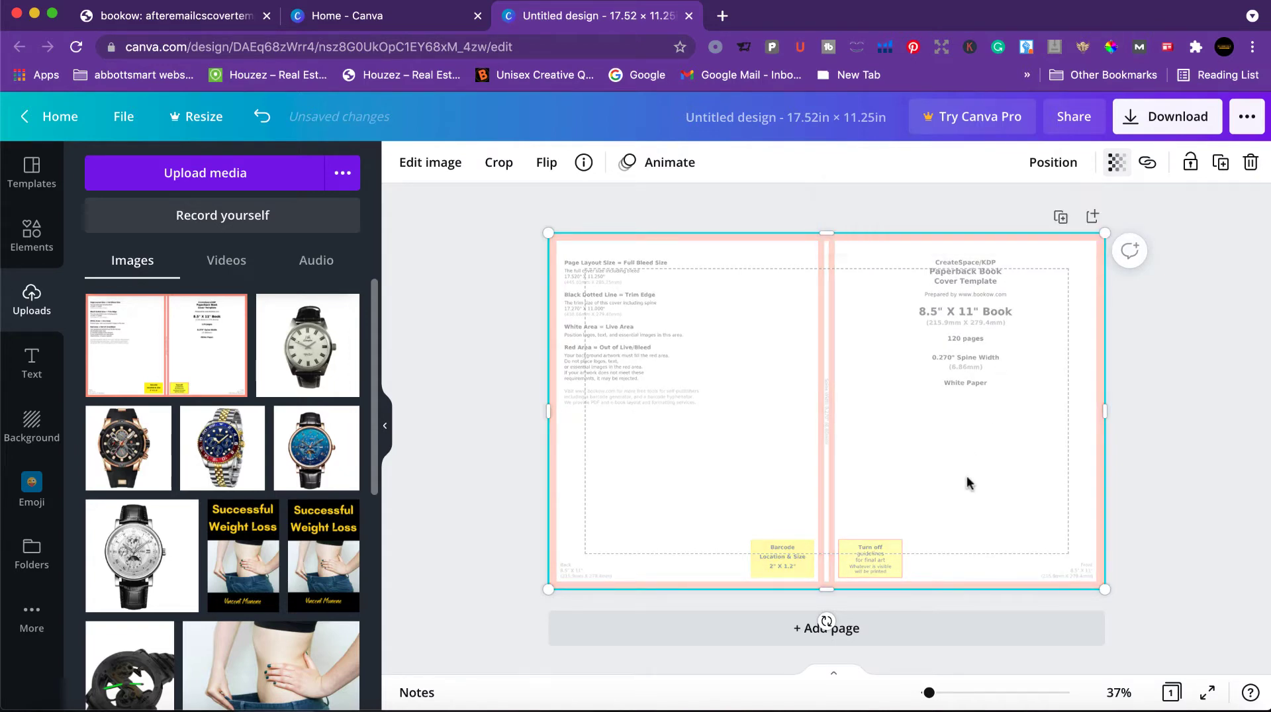
# Step: Remove the cover template image from the page and set the page background colour to black
pyautogui.press('Delete')
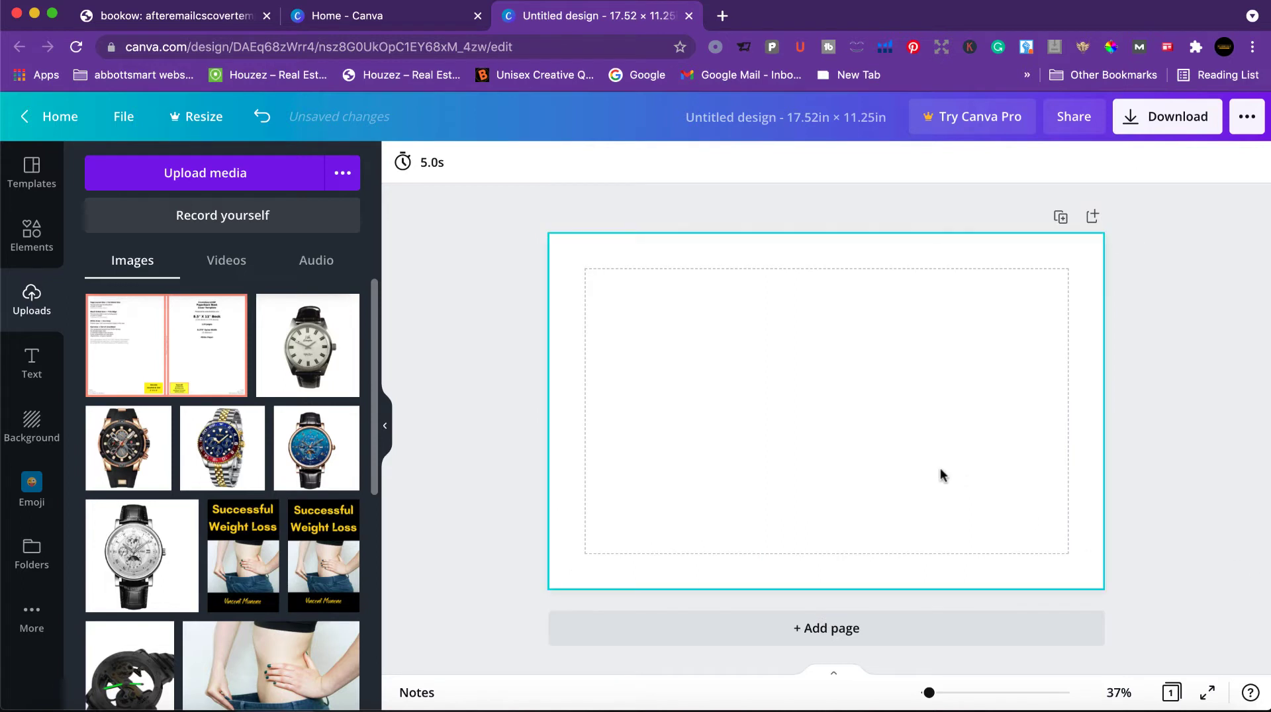
pyautogui.click(917, 261)
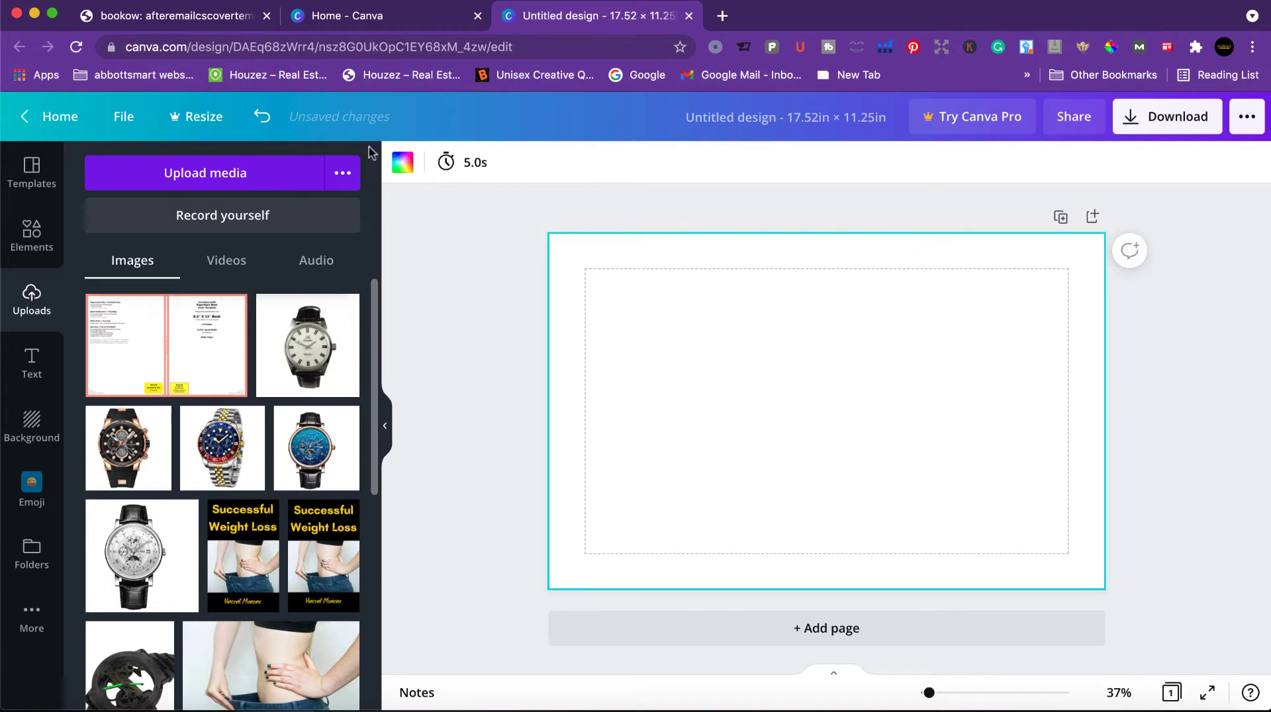
pyautogui.click(401, 166)
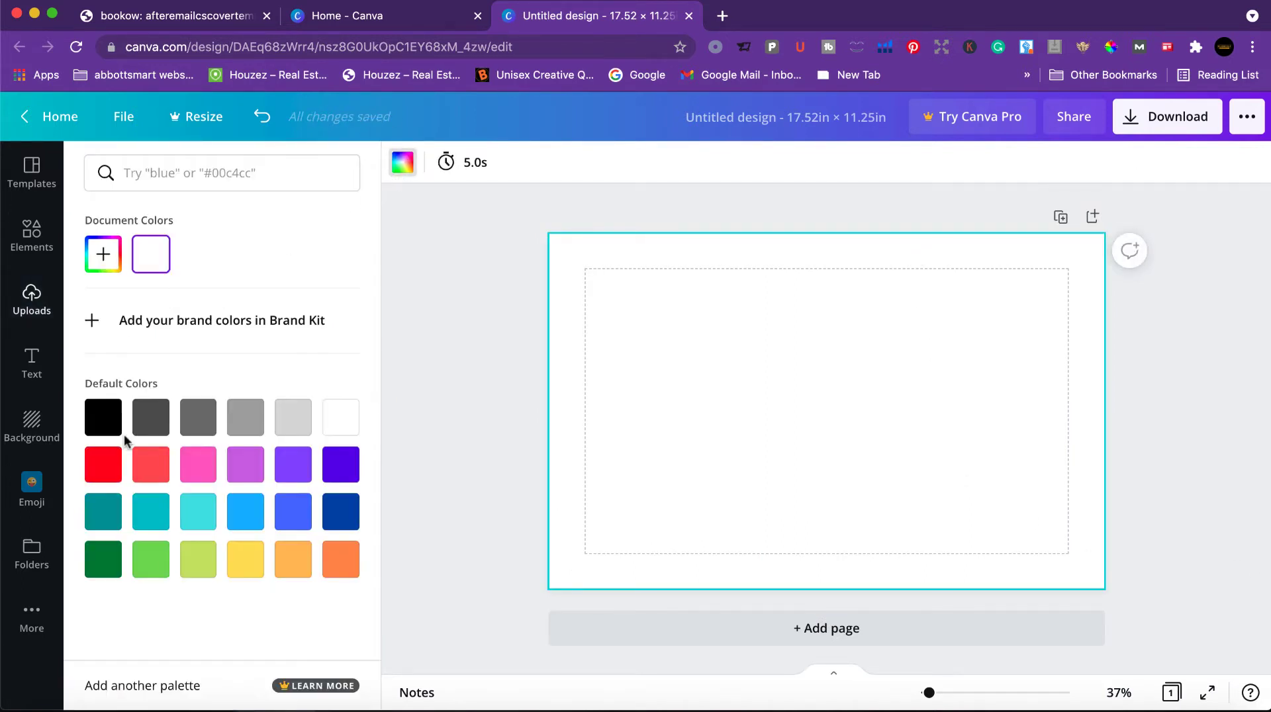
pyautogui.click(101, 423)
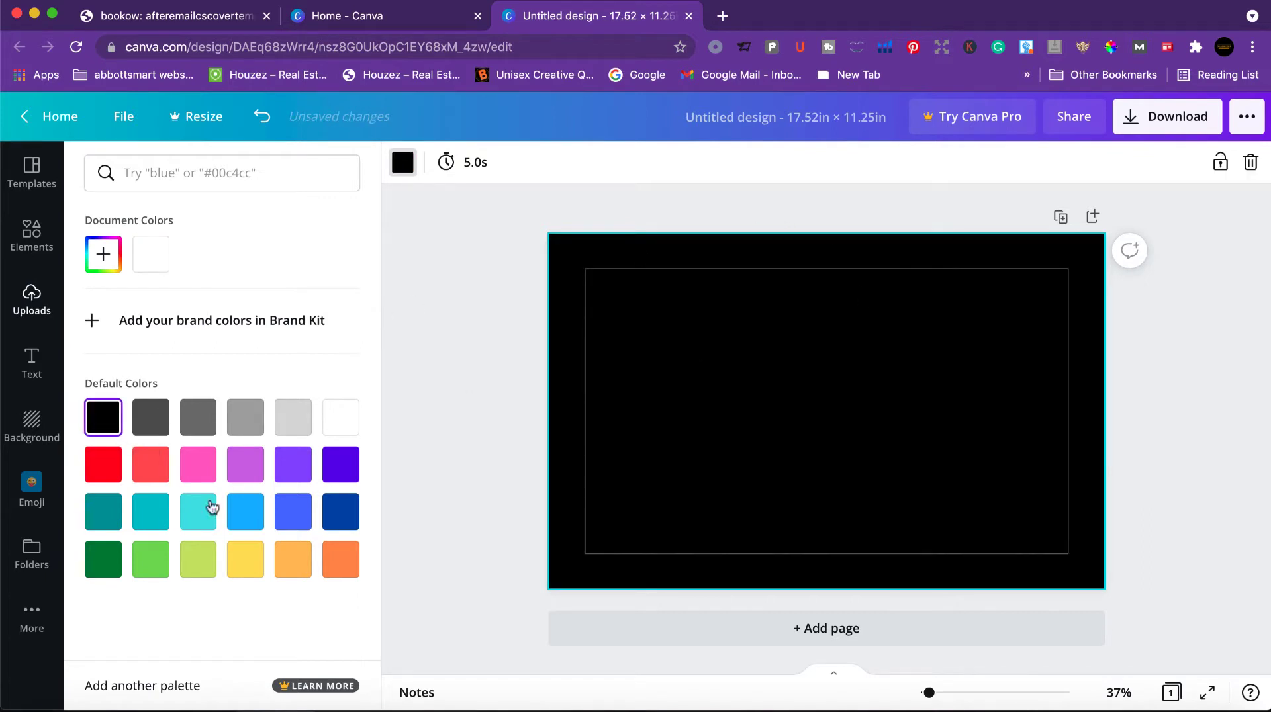
# Step: Add the uploaded cover template image again and enlarge it to cover the entire black page
pyautogui.click(32, 300)
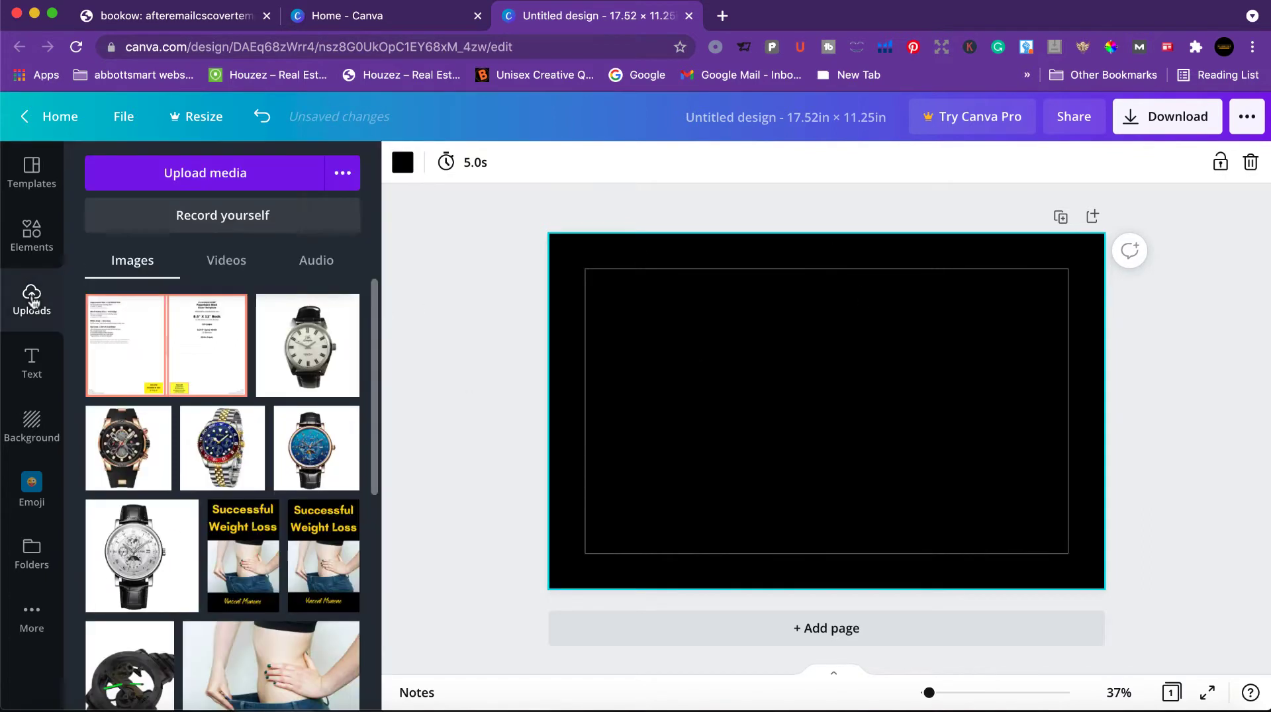
pyautogui.click(135, 351)
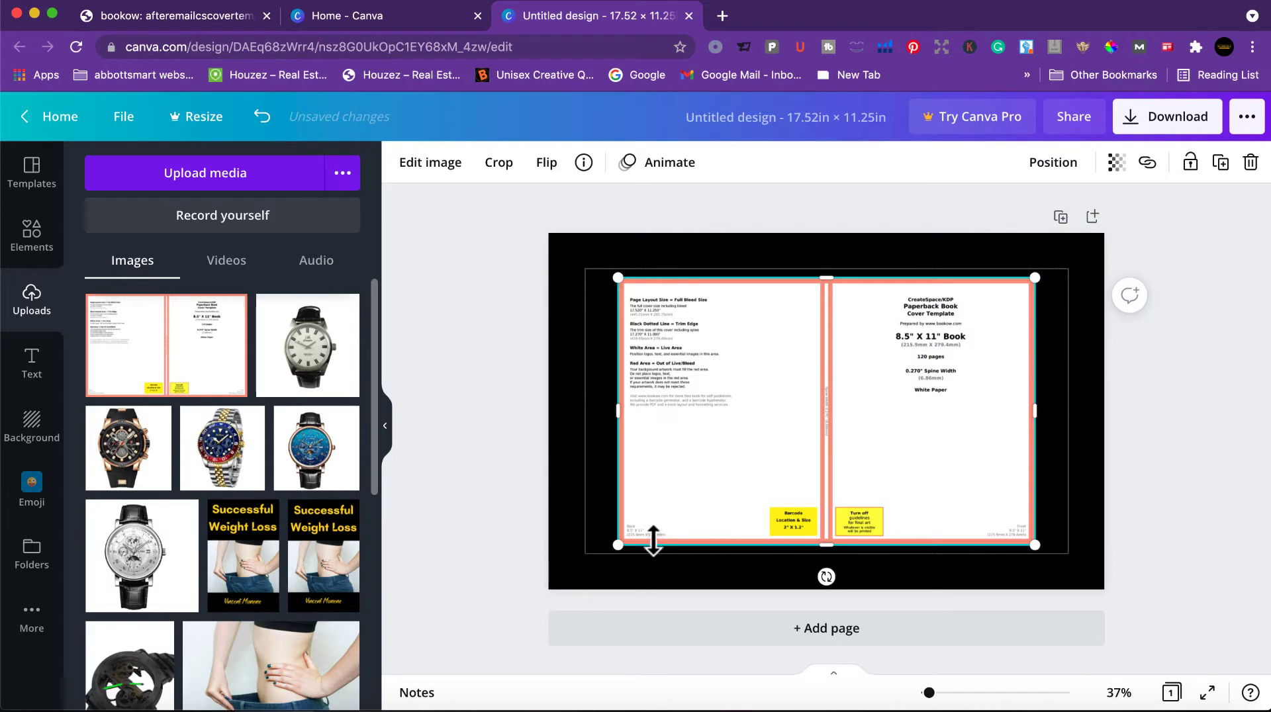
pyautogui.moveTo(611, 548); pyautogui.dragTo(553, 588)
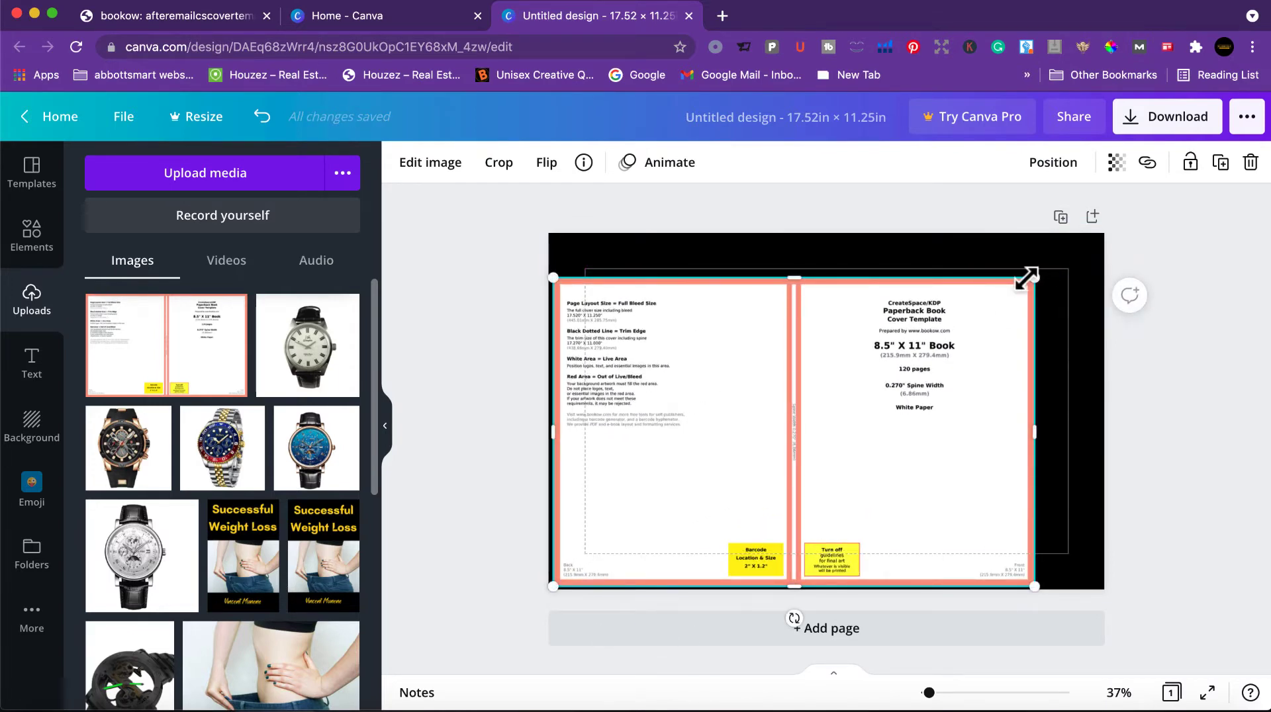
pyautogui.moveTo(1033, 278); pyautogui.dragTo(1114, 259)
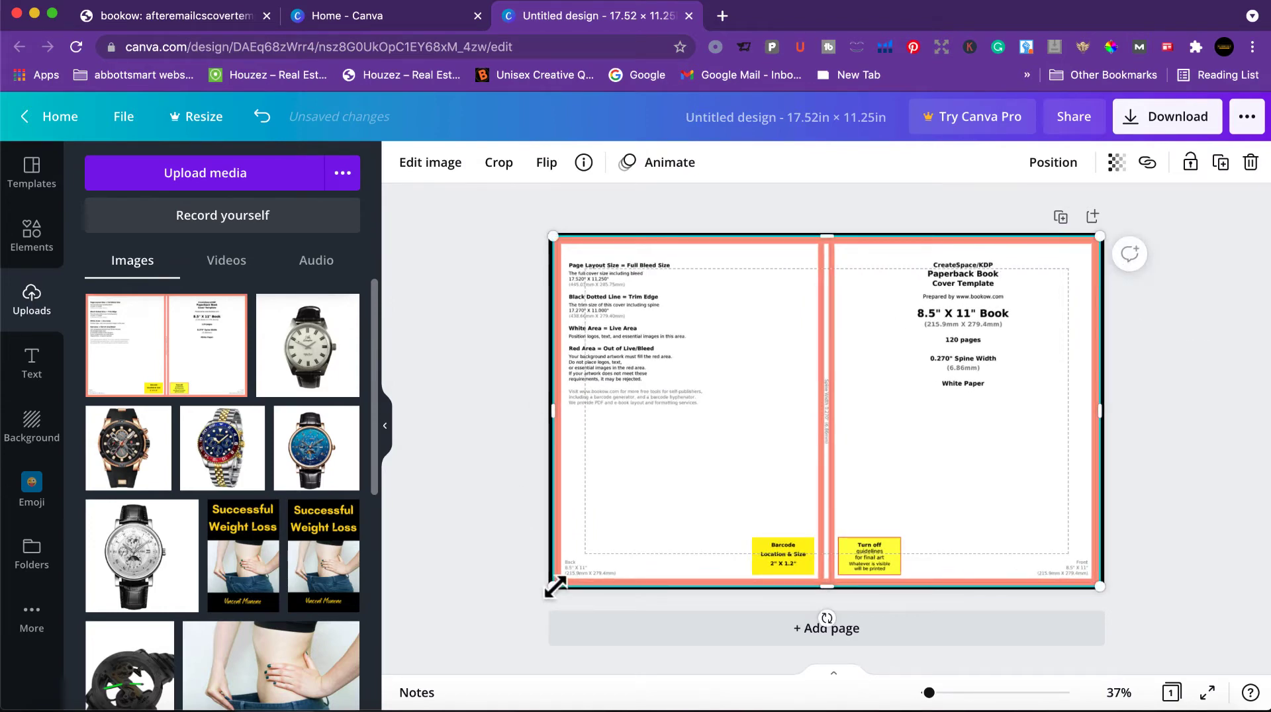
pyautogui.moveTo(554, 587); pyautogui.dragTo(550, 590)
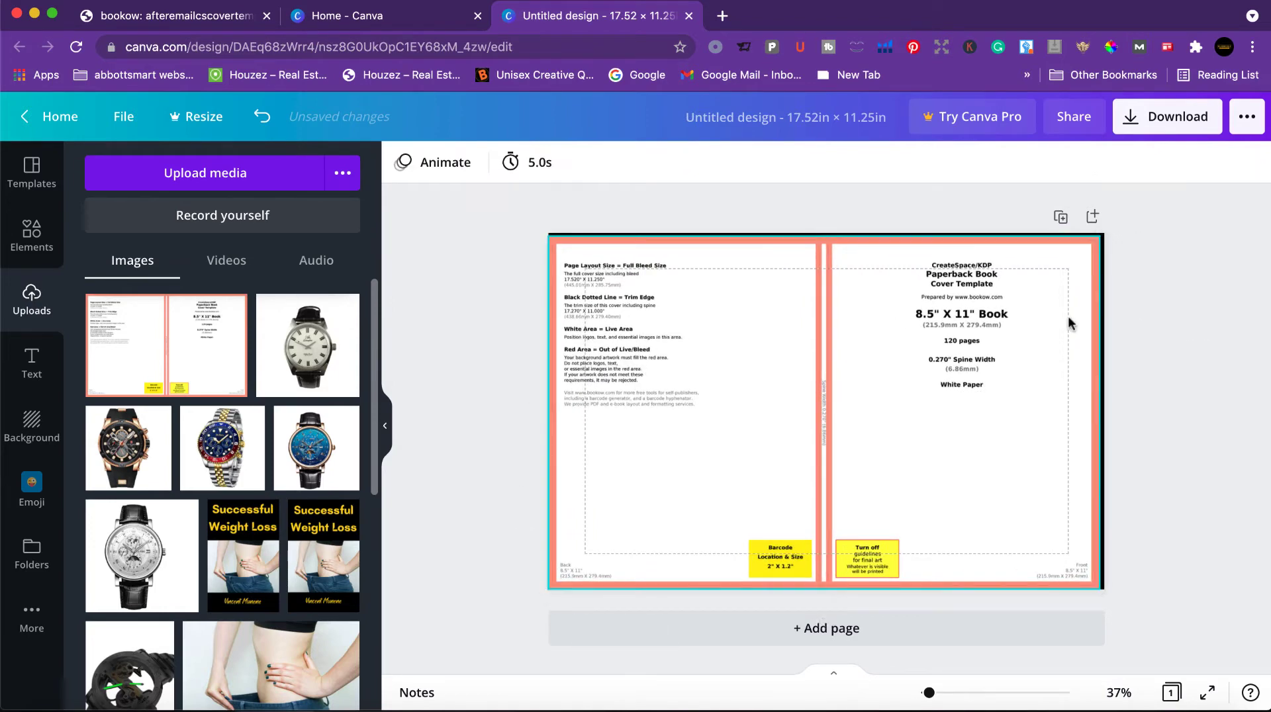
pyautogui.click(1093, 243)
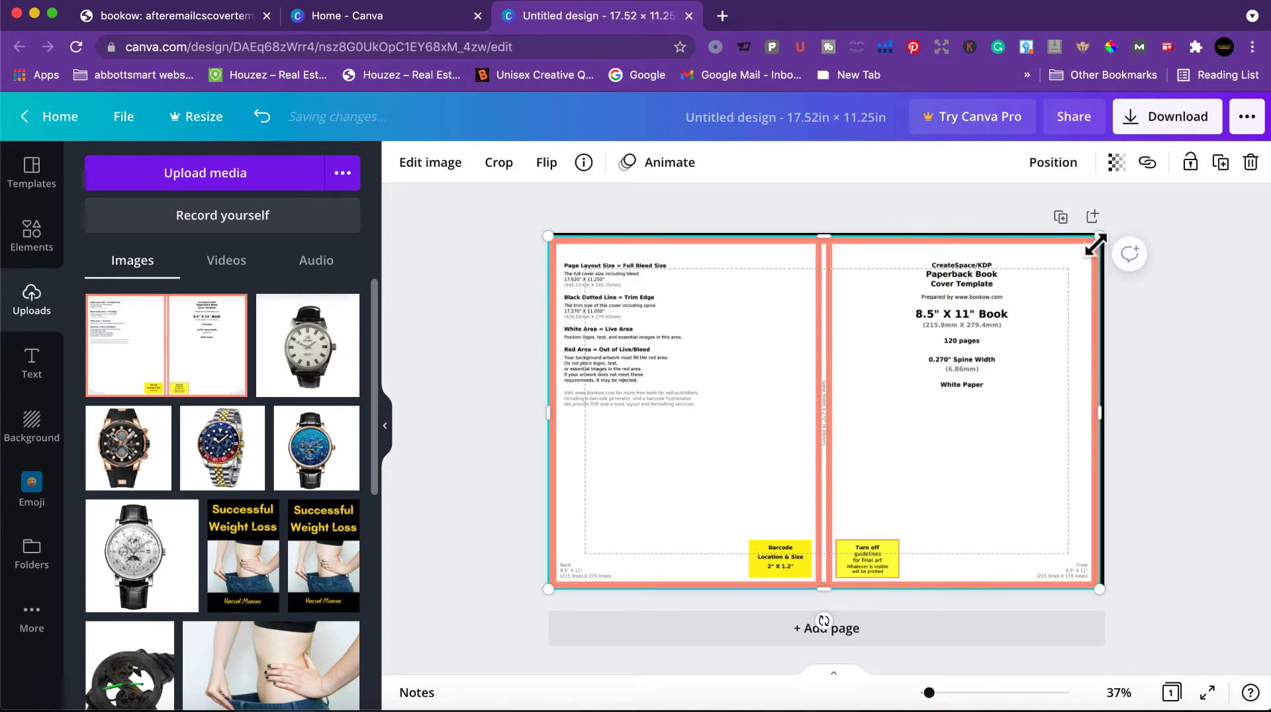
pyautogui.moveTo(1096, 238); pyautogui.dragTo(1104, 233)
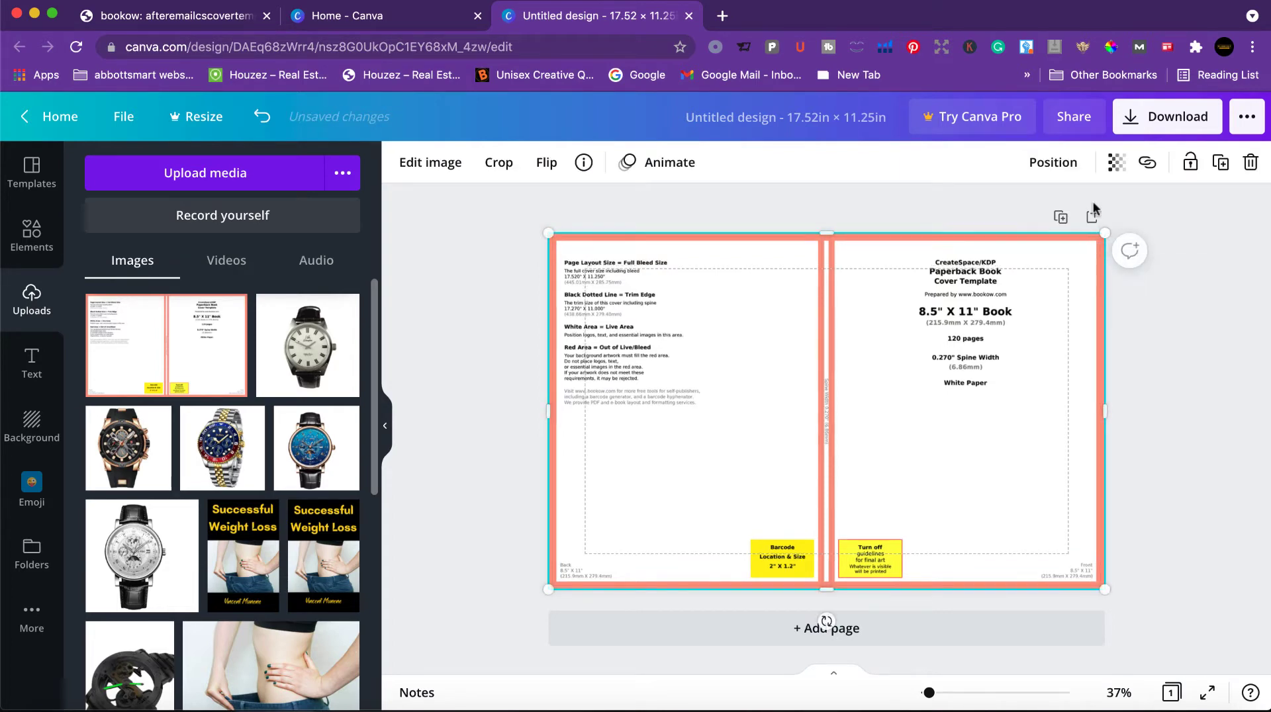
# Step: Set the cover template image's transparency to 28 so the black background shows through
pyautogui.click(1116, 163)
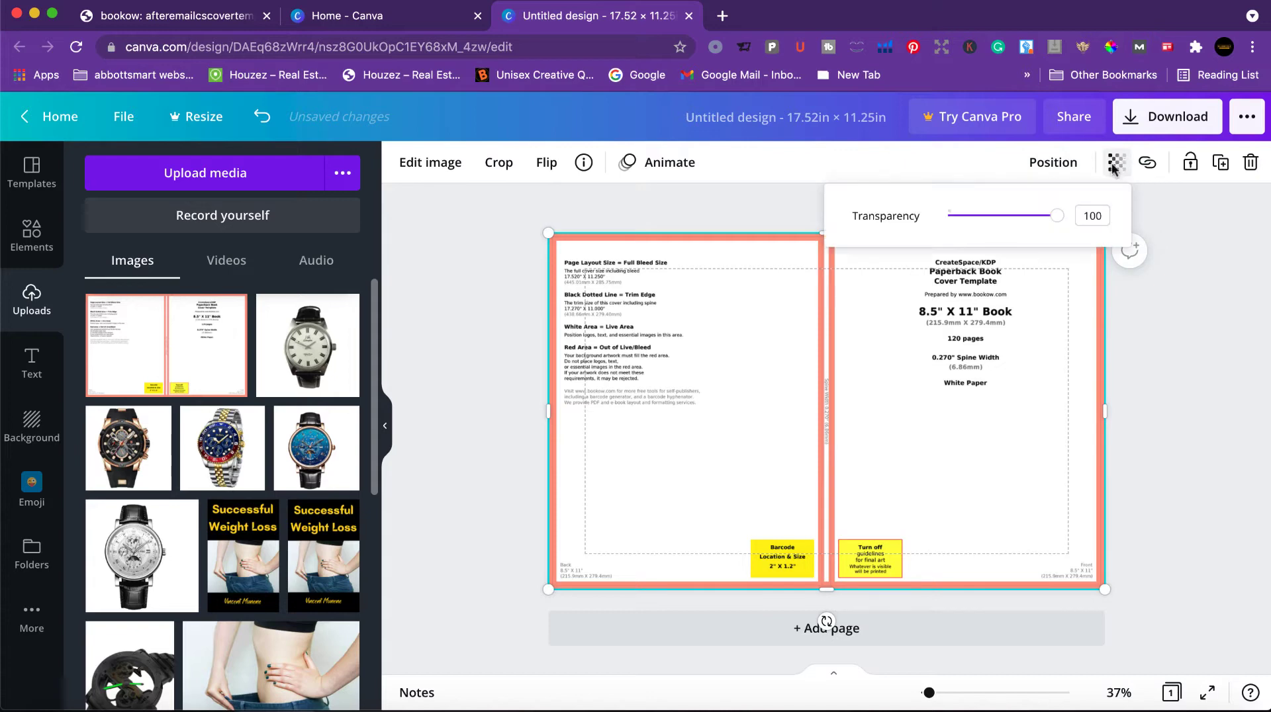
pyautogui.moveTo(1042, 224); pyautogui.dragTo(979, 233)
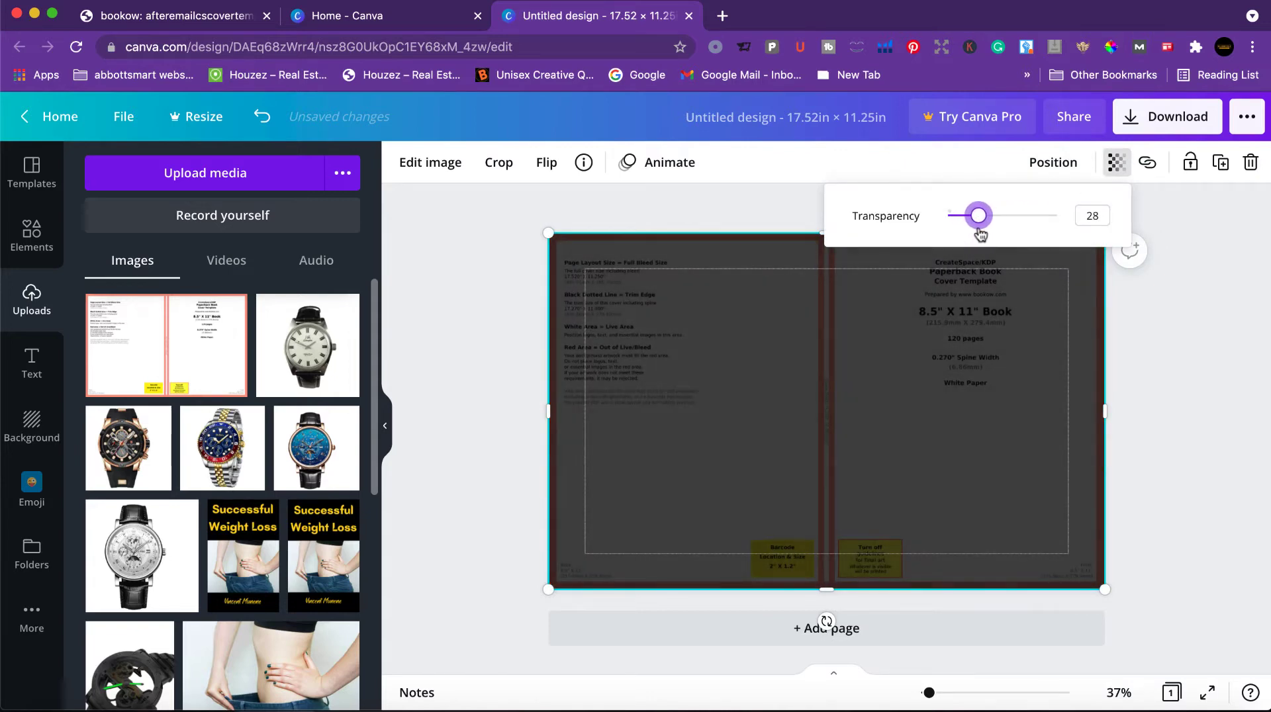
pyautogui.click(1068, 449)
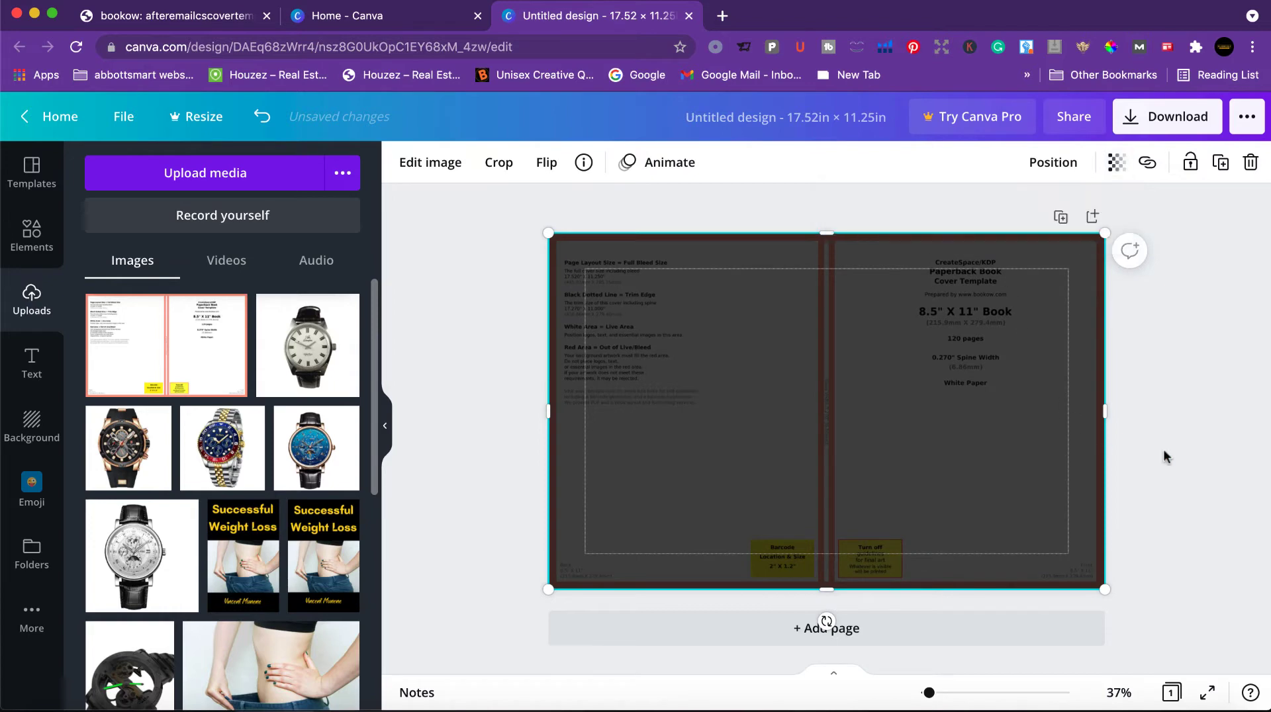
pyautogui.click(1264, 467)
# Step: Delete the semi-transparent cover template image and open the page's background colour choices
pyautogui.click(1009, 405)
pyautogui.press('Delete')
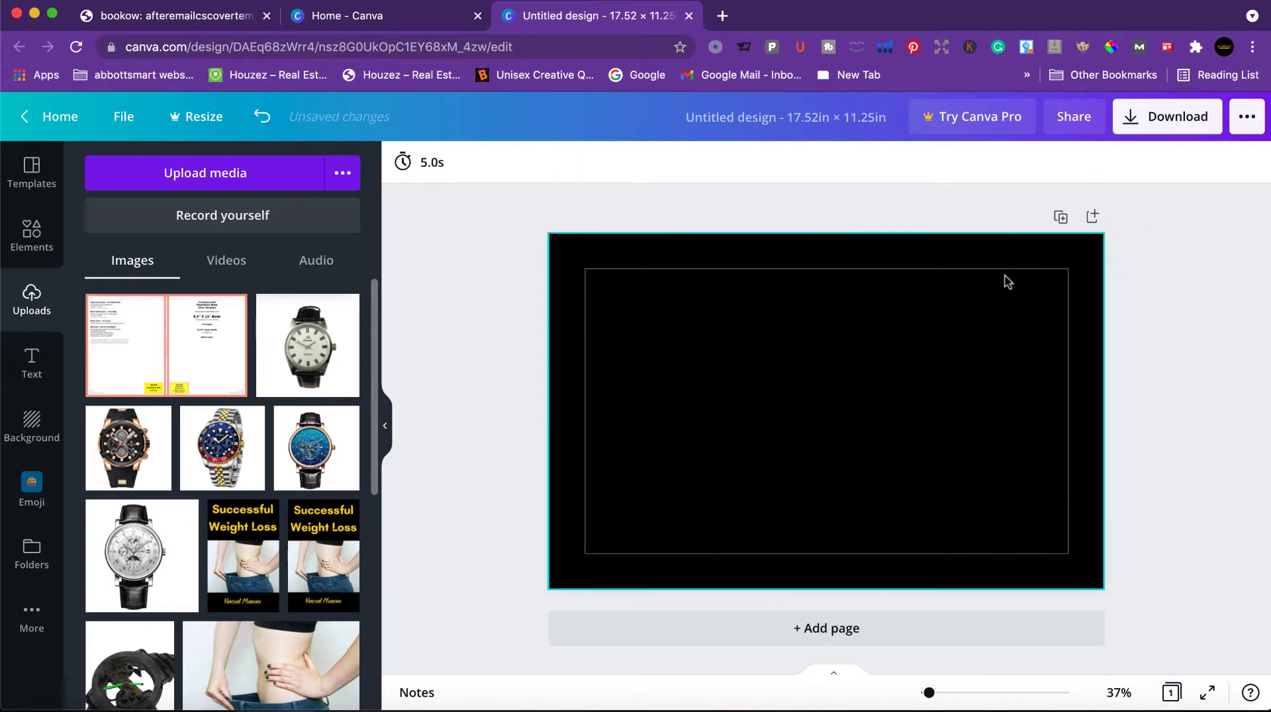
pyautogui.click(990, 399)
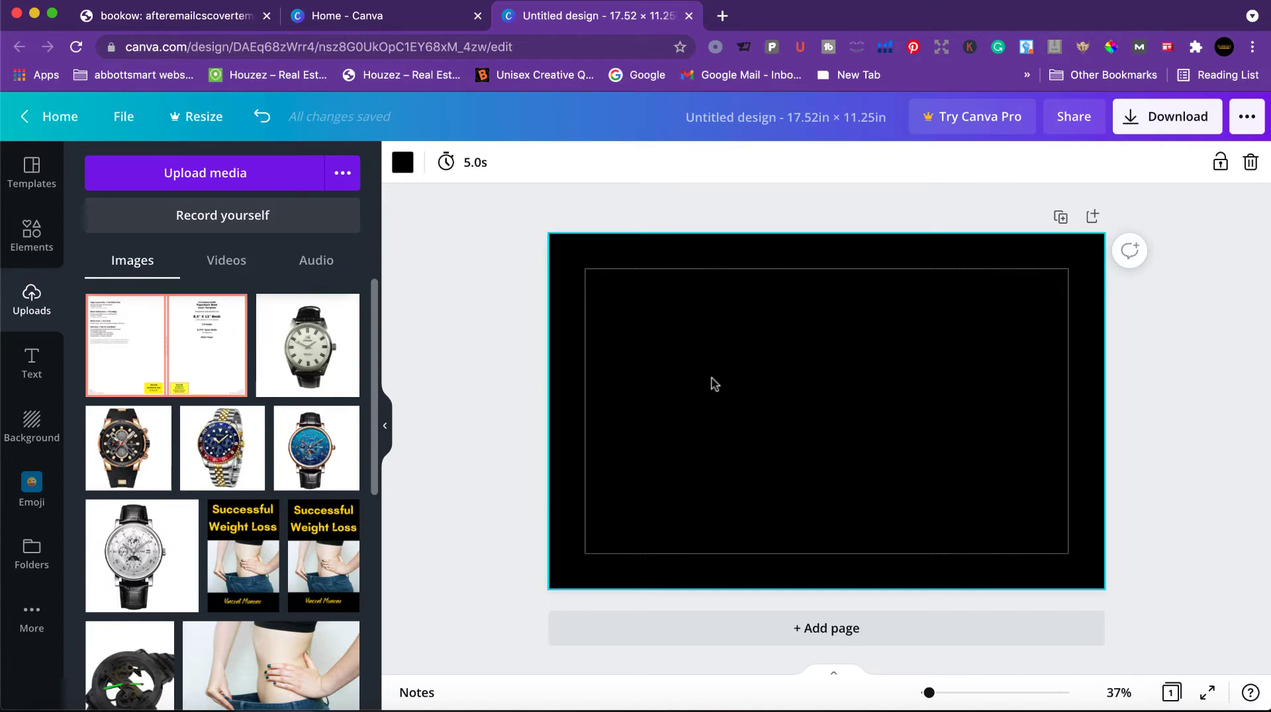
pyautogui.click(403, 162)
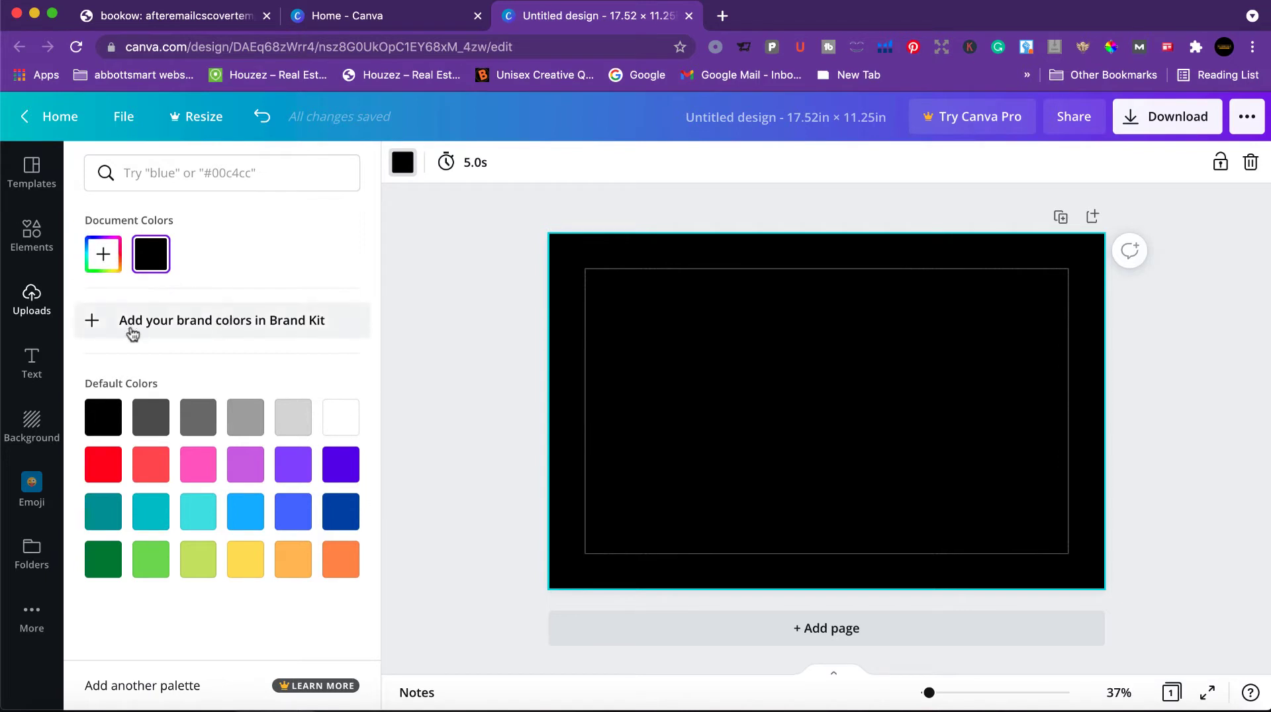
# Step: Search the elements for "book cover" and add the free photo of books and an e-reader in a suitcase
pyautogui.click(31, 235)
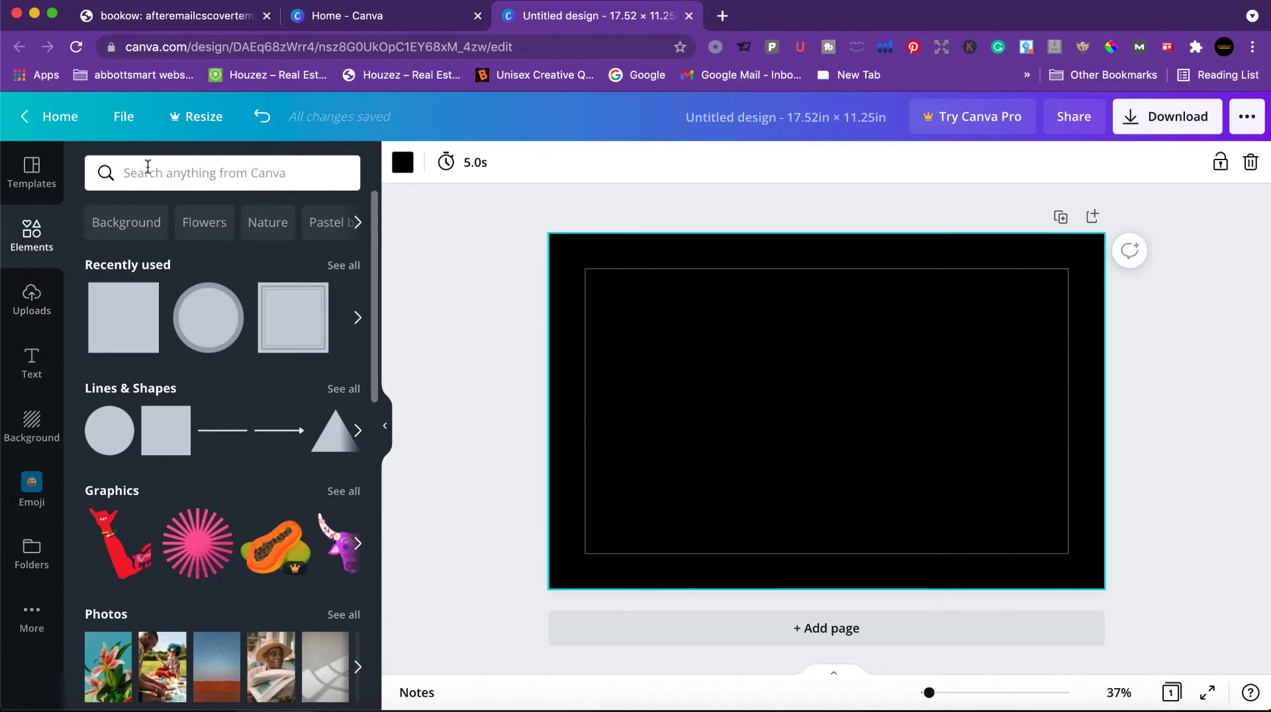
pyautogui.click(148, 166)
pyautogui.write('book')
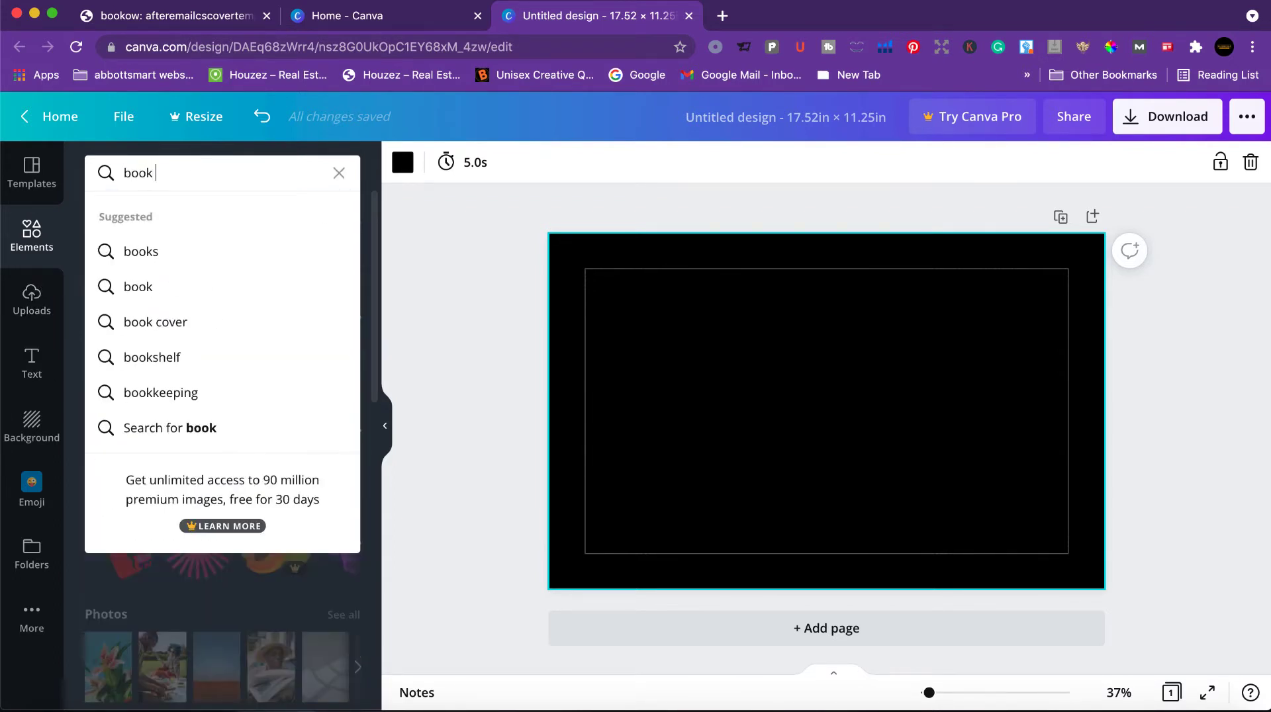
pyautogui.write(' cove')
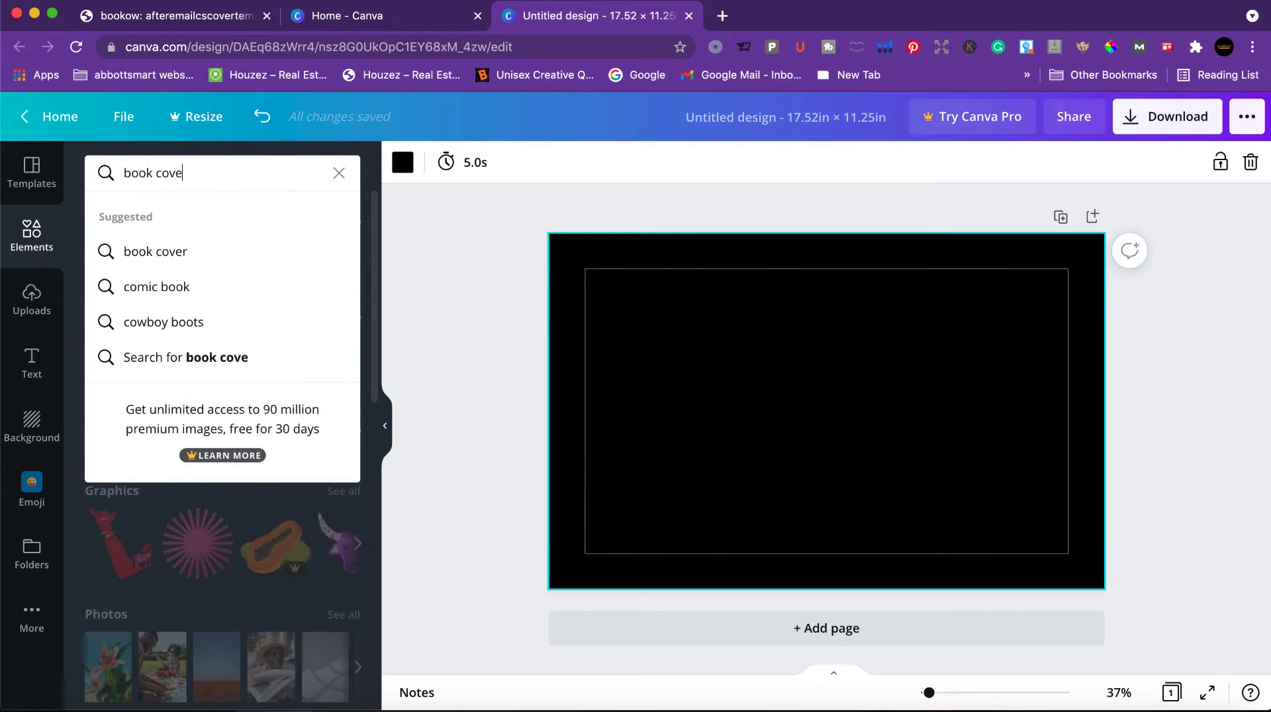
pyautogui.click(193, 253)
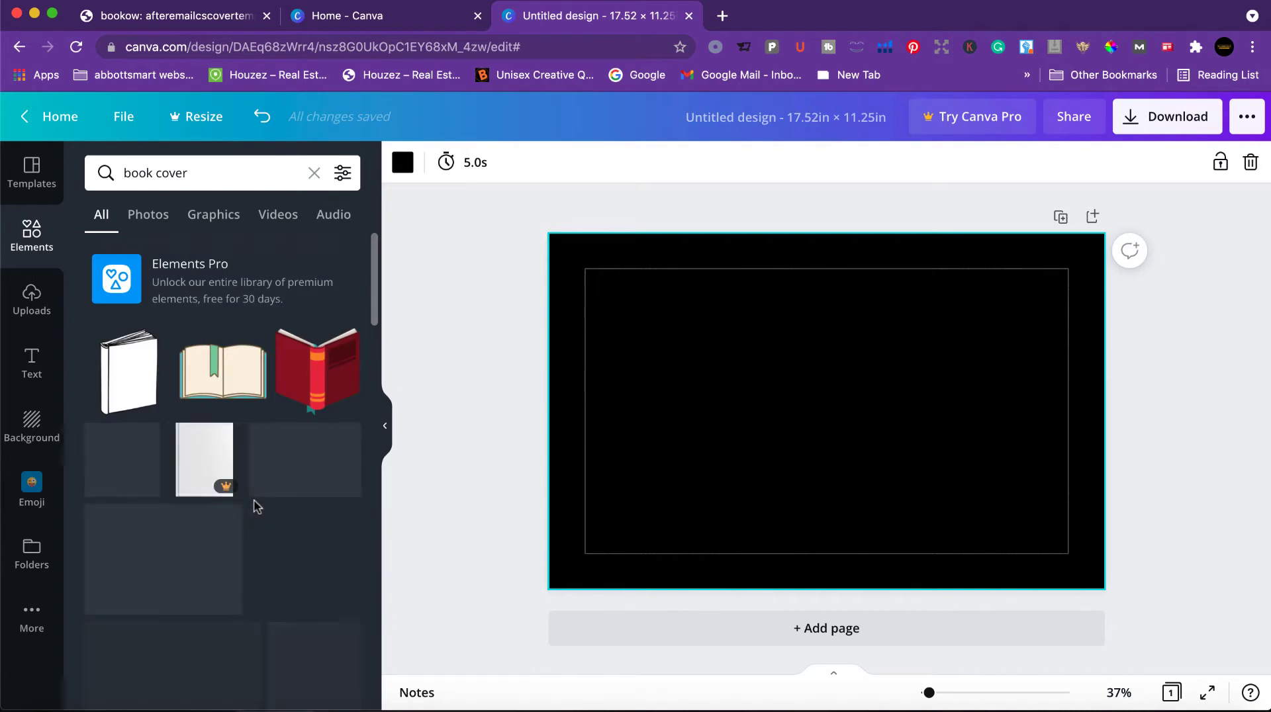
pyautogui.scroll(-5, 264, 569)
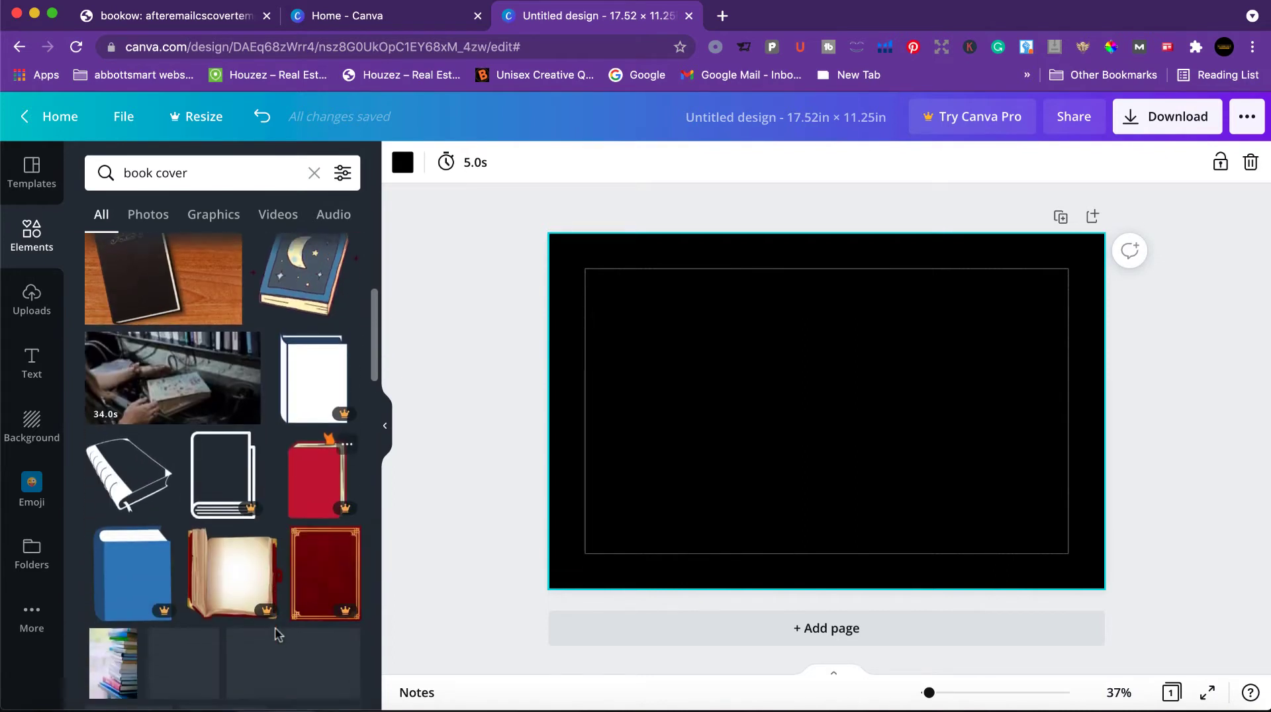
pyautogui.scroll(-10, 277, 634)
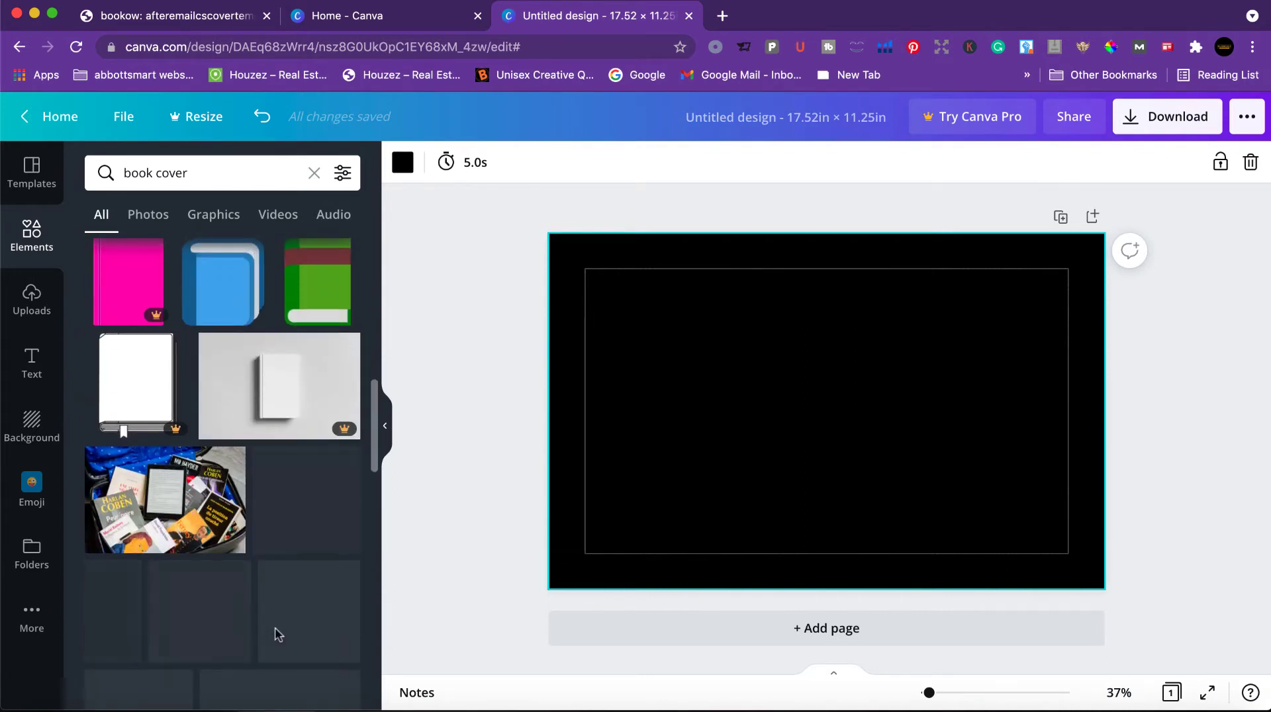
pyautogui.scroll(-3, 277, 635)
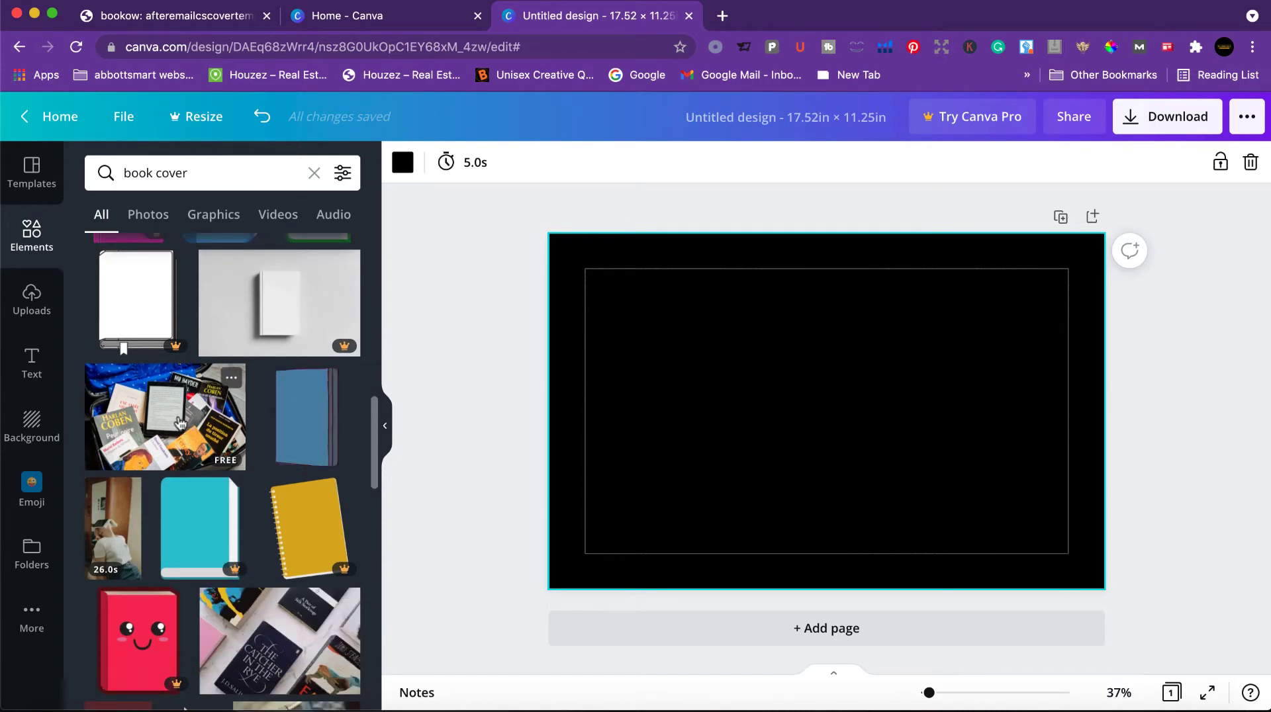
pyautogui.click(180, 427)
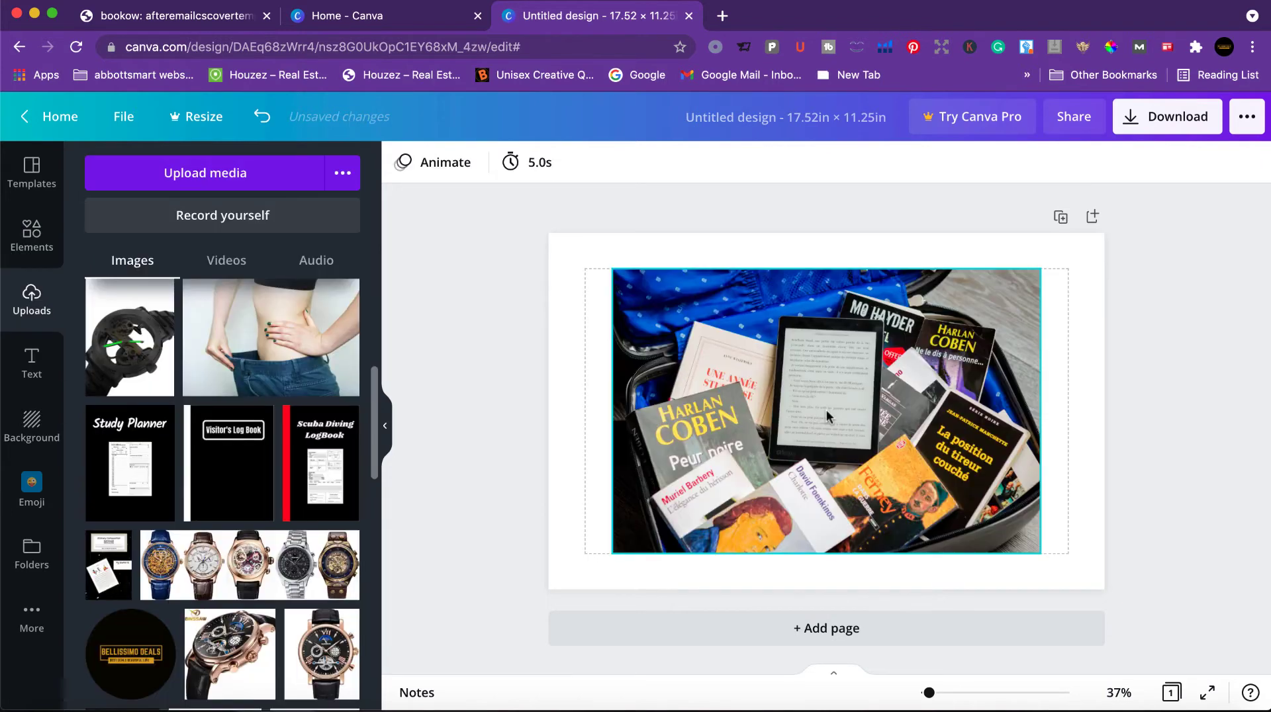
# Step: Shrink the books photo, then stretch and reposition it to fill most of the front-cover half of the page
pyautogui.click(852, 430)
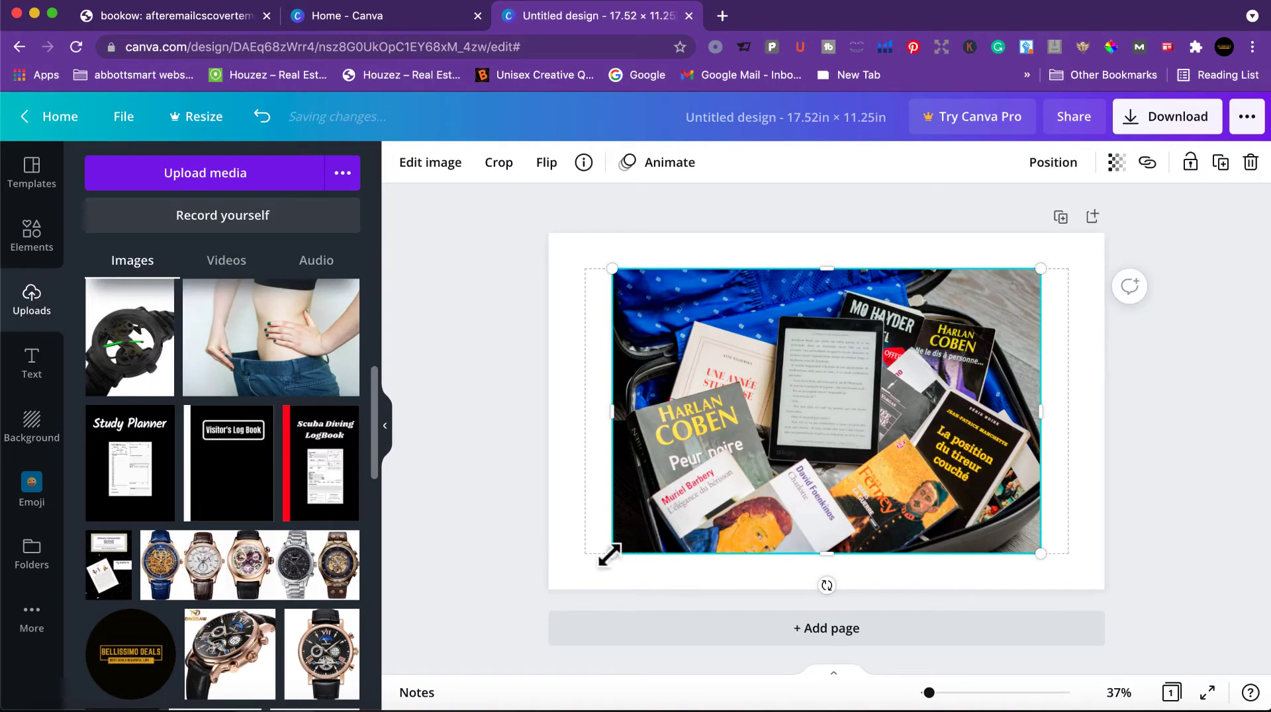
pyautogui.moveTo(609, 555); pyautogui.dragTo(889, 505)
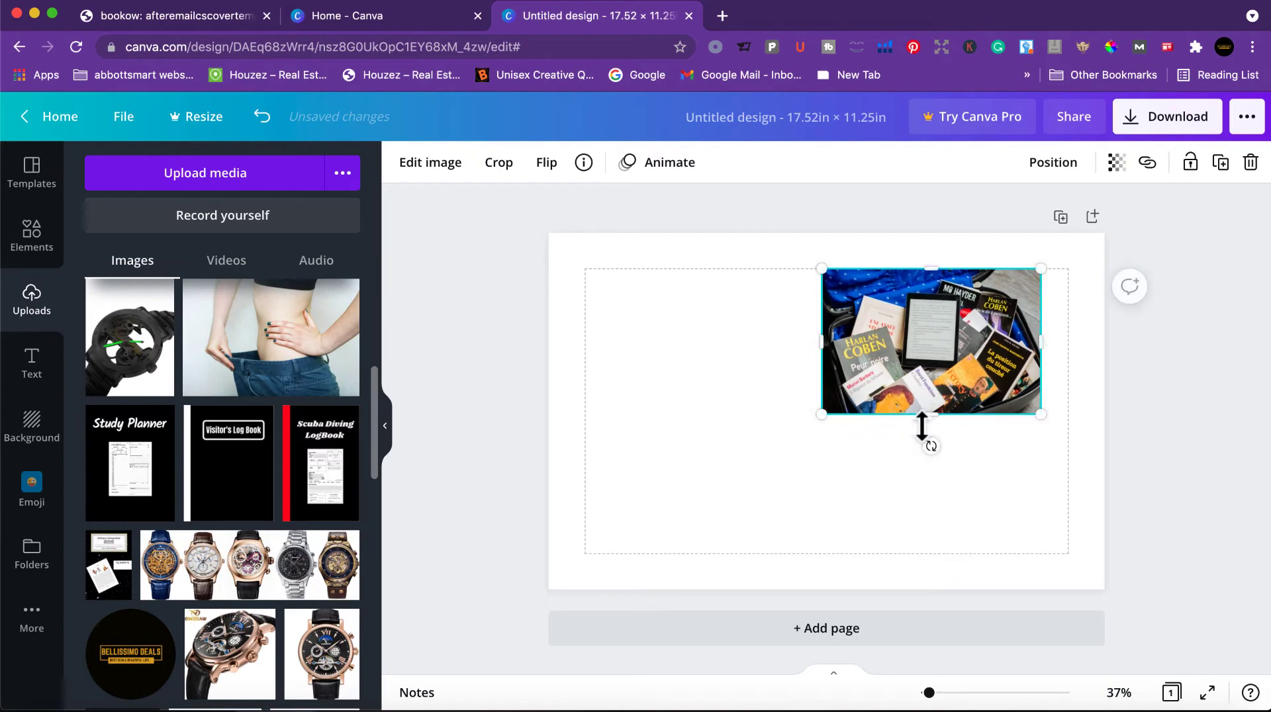
pyautogui.moveTo(931, 417); pyautogui.dragTo(957, 605)
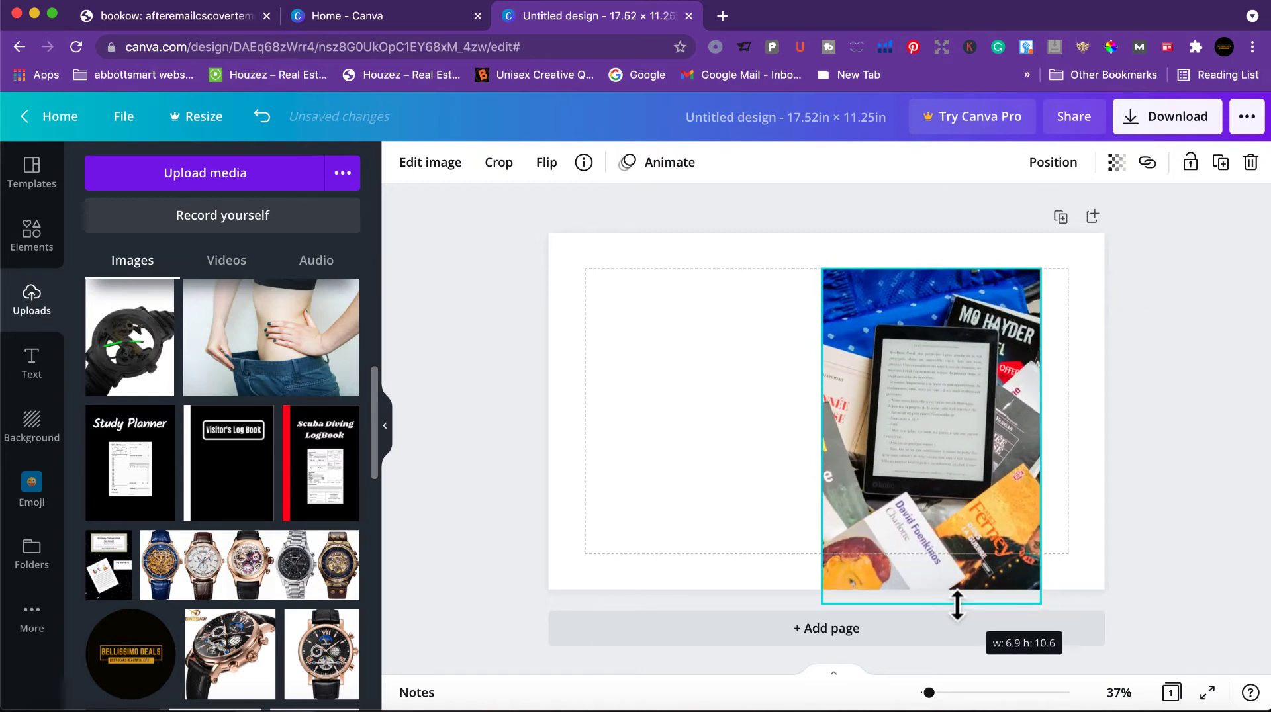
pyautogui.moveTo(1043, 436); pyautogui.dragTo(1102, 407)
pyautogui.moveTo(941, 417)
pyautogui.mouseDown()
pyautogui.moveTo(942, 399)
pyautogui.moveTo(944, 421)
pyautogui.mouseUp()
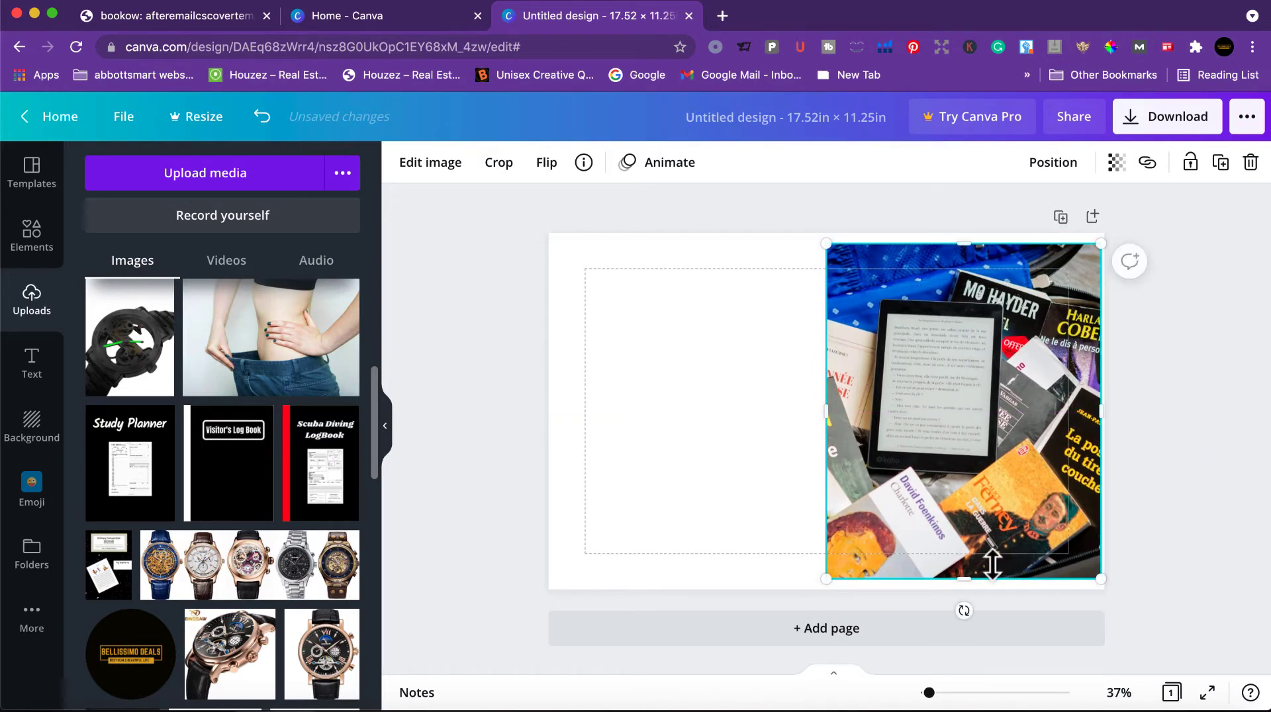
# Step: Shift the books photo upward and extend it past the page's top, bottom and right edges to cover the whole front cover
pyautogui.moveTo(964, 580); pyautogui.dragTo(967, 590)
pyautogui.moveTo(984, 409); pyautogui.dragTo(982, 388)
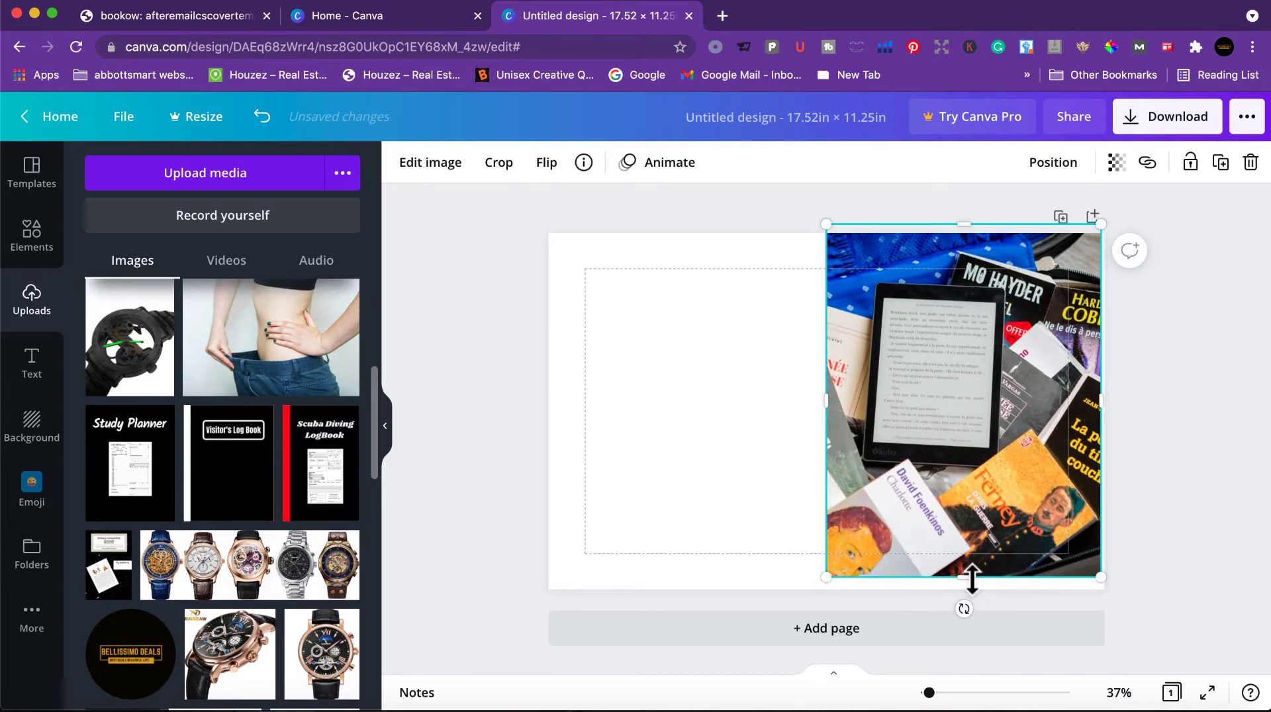
pyautogui.moveTo(965, 582); pyautogui.dragTo(967, 646)
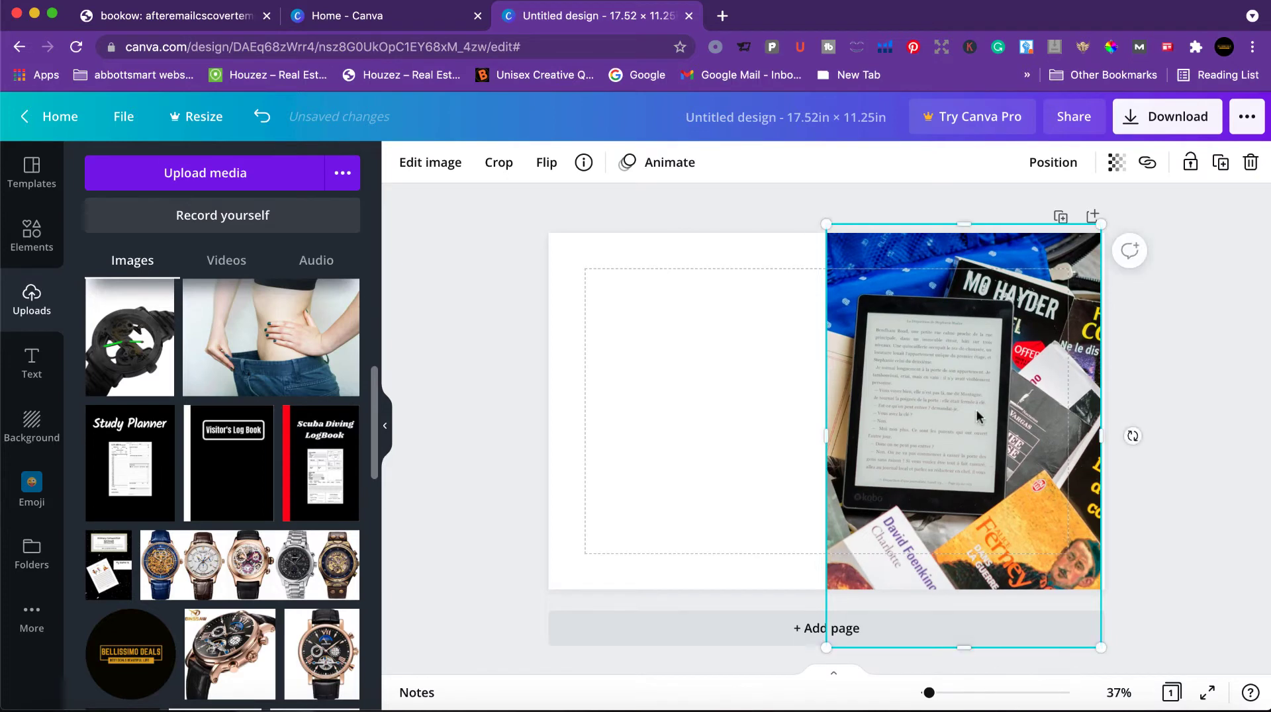
pyautogui.moveTo(977, 415)
pyautogui.mouseDown()
pyautogui.moveTo(943, 419)
pyautogui.moveTo(977, 412)
pyautogui.mouseUp()
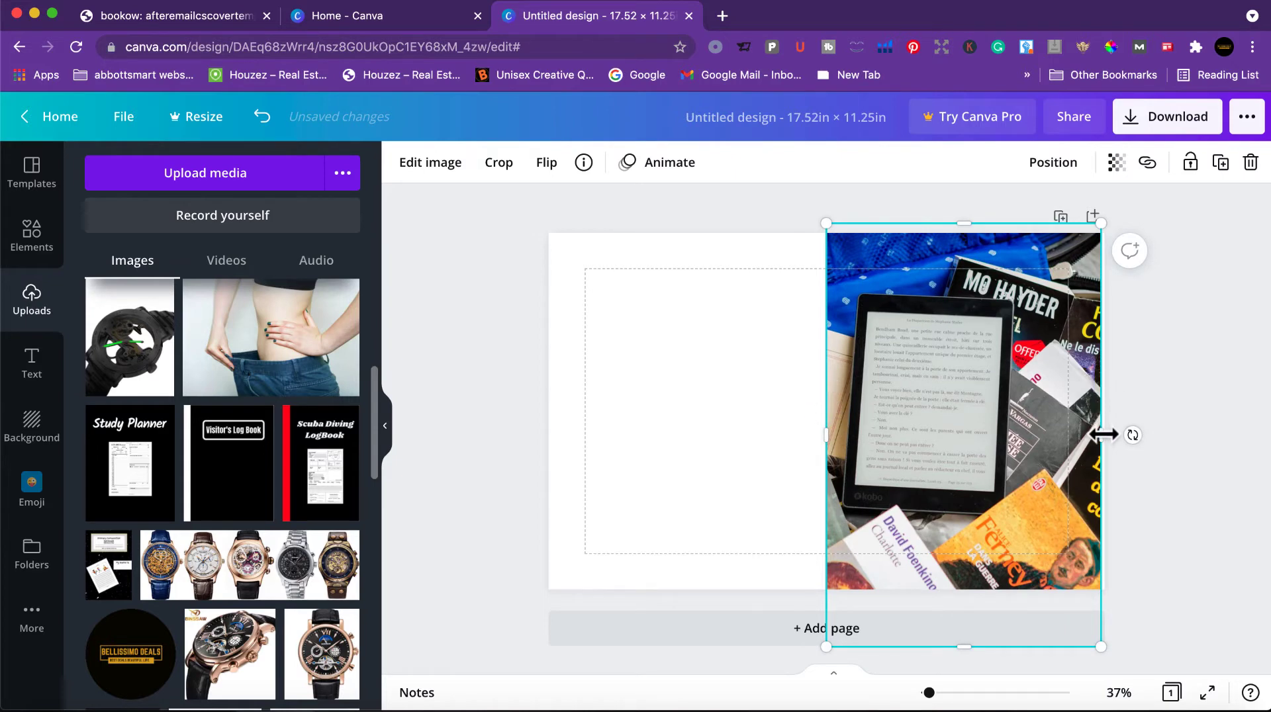
pyautogui.moveTo(1104, 431); pyautogui.dragTo(1143, 434)
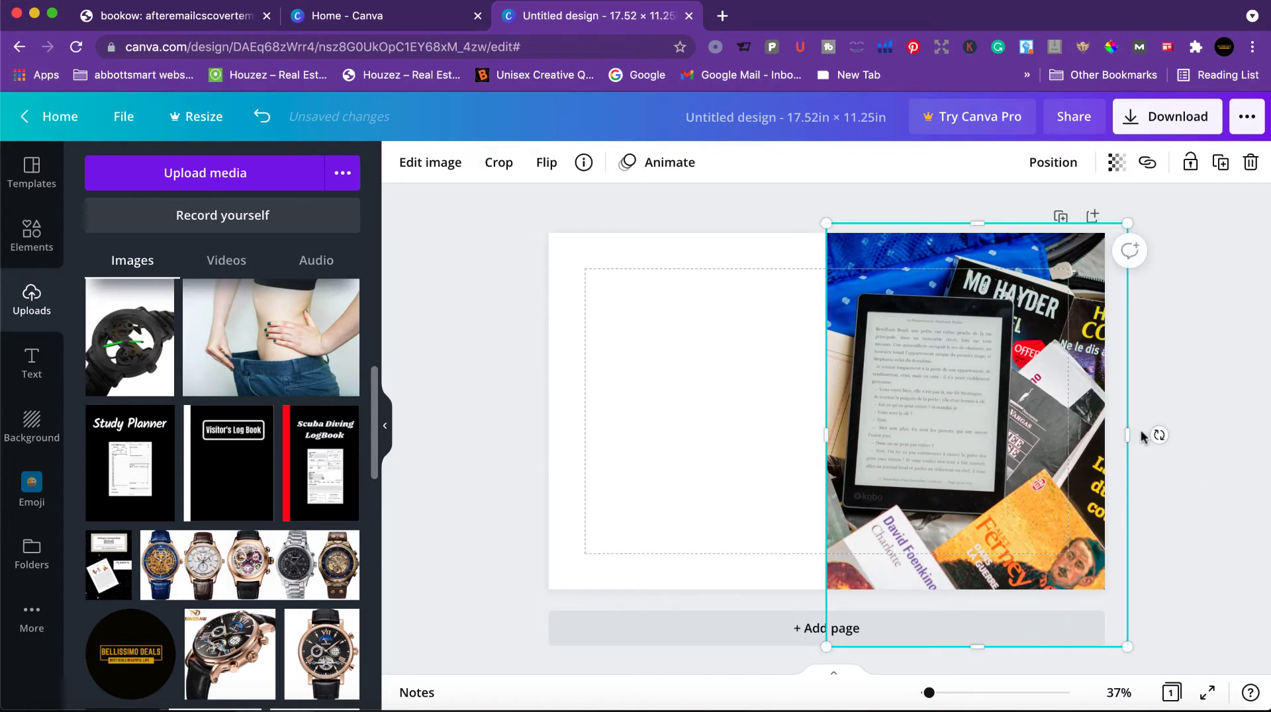
pyautogui.click(1143, 434)
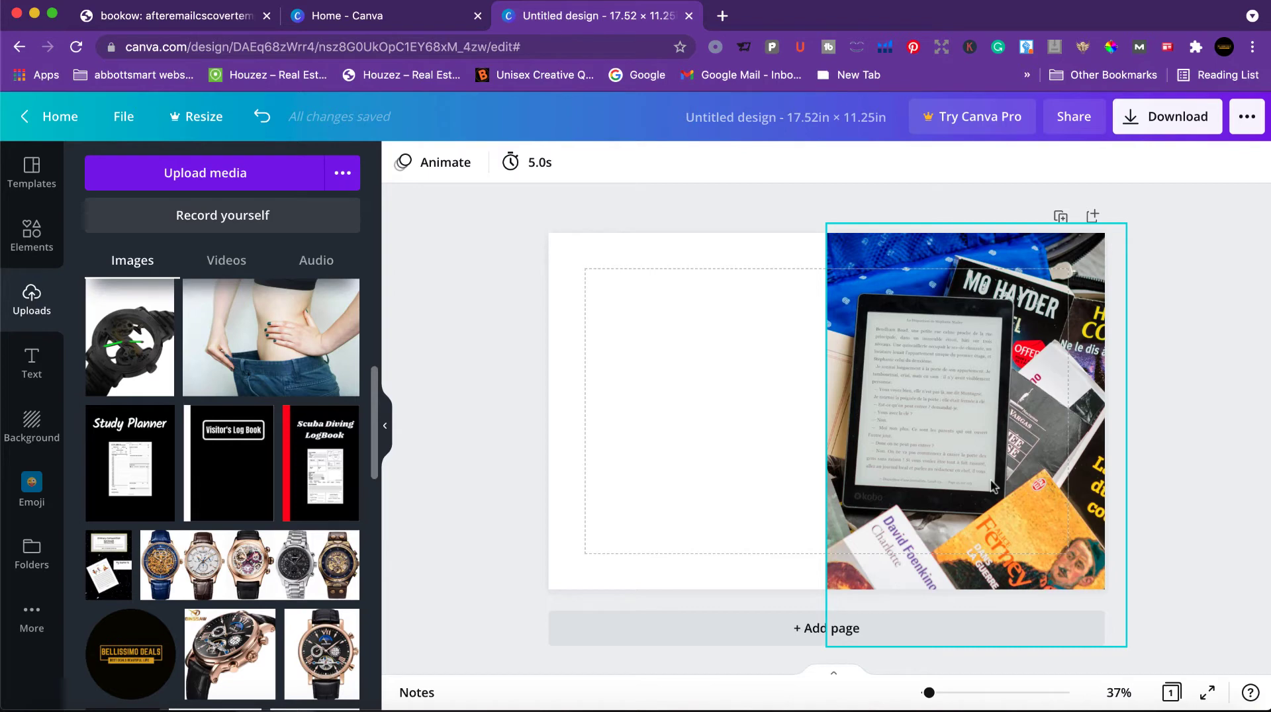
pyautogui.click(711, 449)
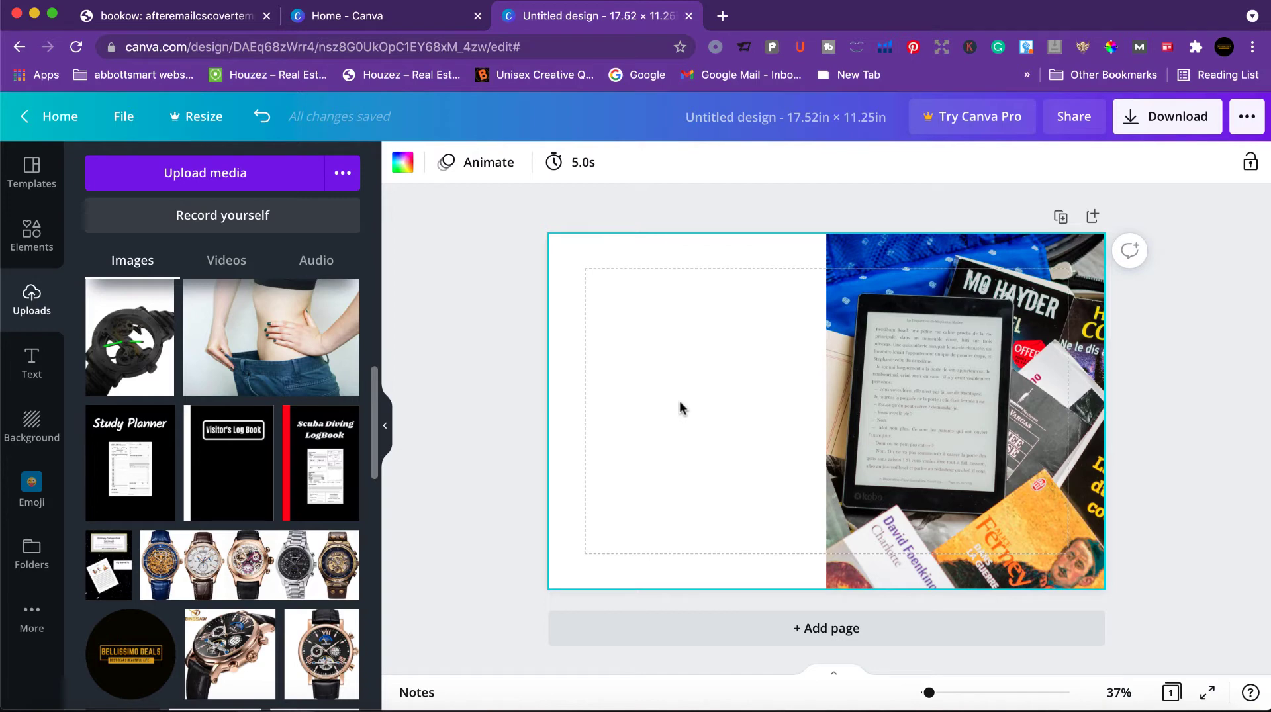
# Step: Set the page background to the near-black colour taken from the books photo
pyautogui.click(402, 162)
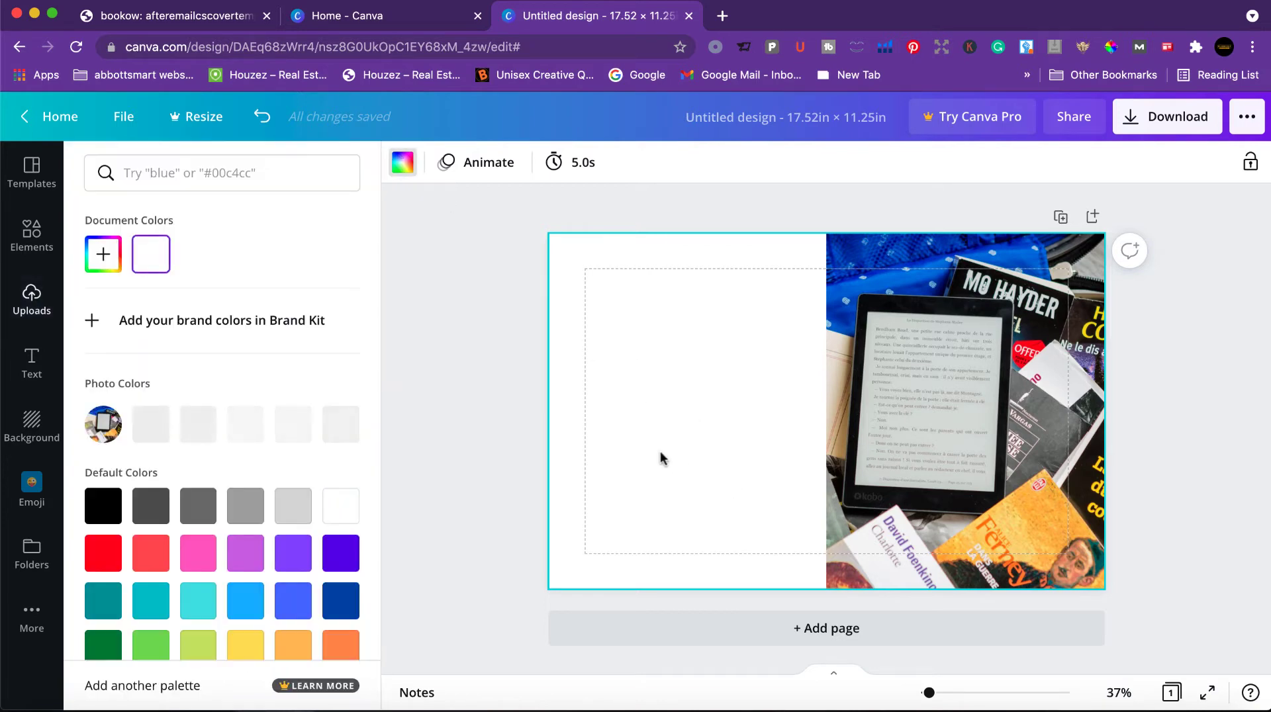
pyautogui.click(403, 165)
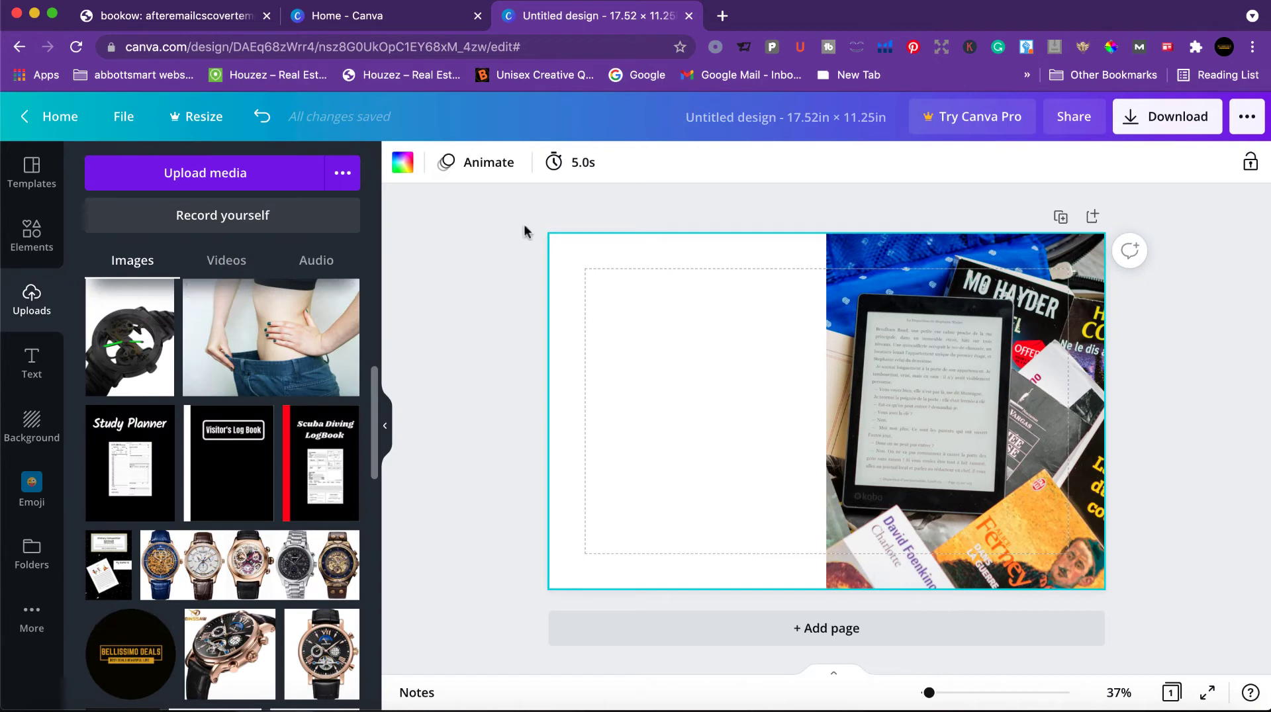
pyautogui.click(403, 164)
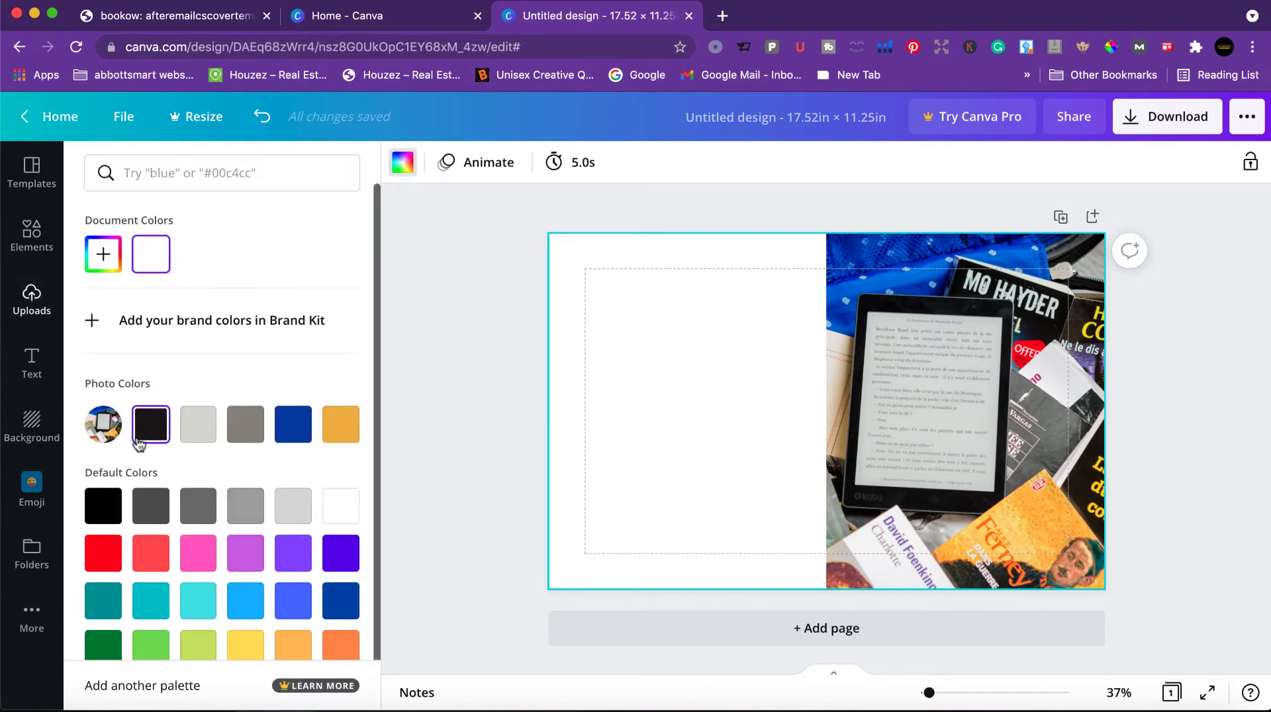
pyautogui.click(151, 424)
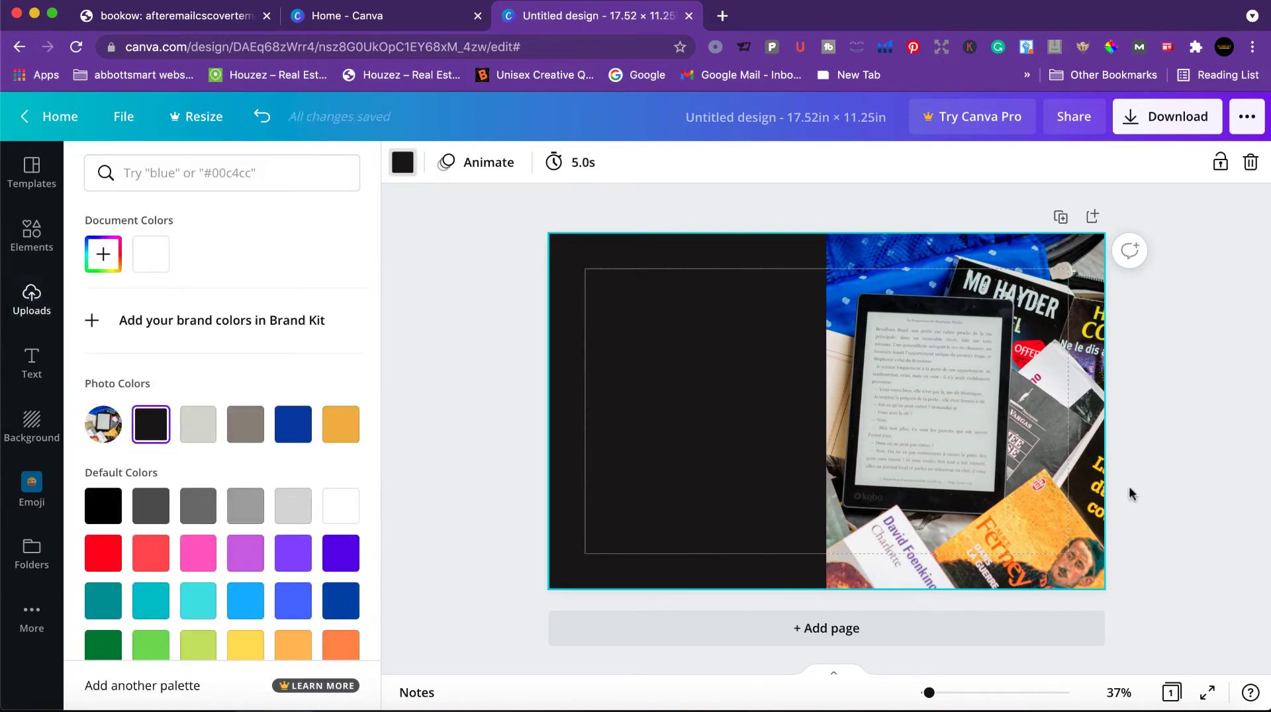
pyautogui.click(1132, 490)
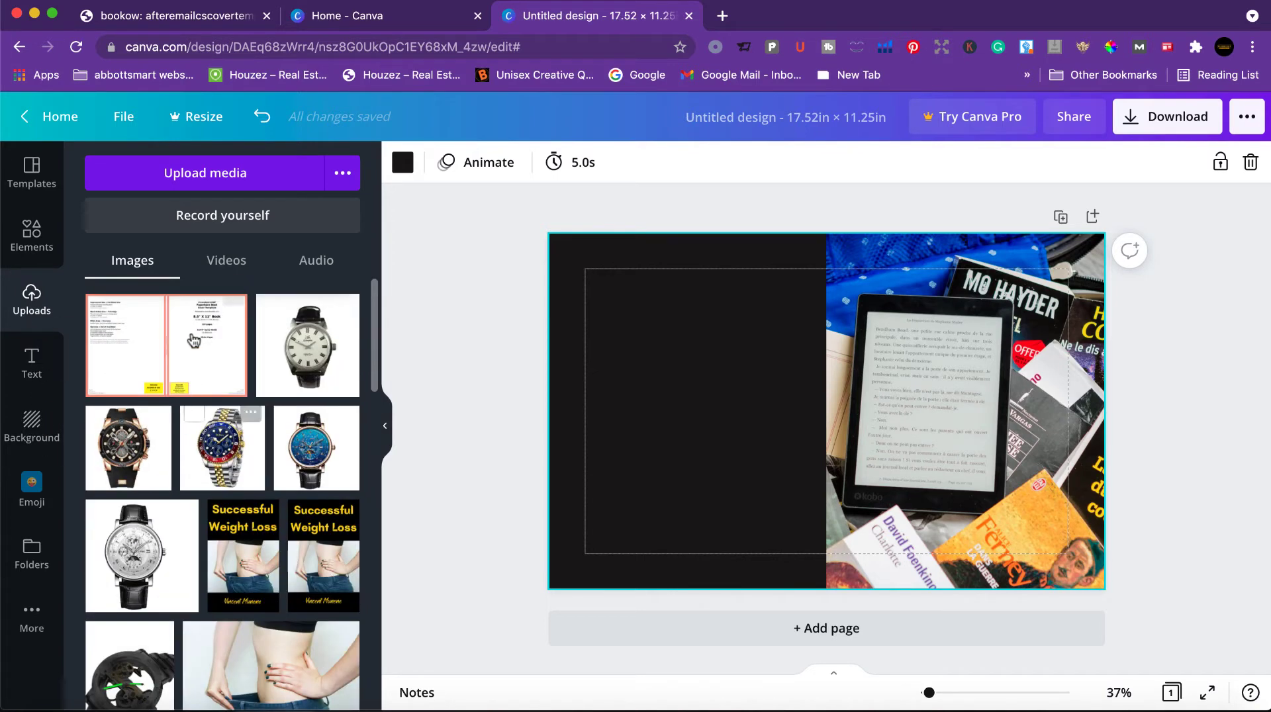
# Step: Add the uploaded bookow cover template image and enlarge it to cover the whole page
pyautogui.click(166, 345)
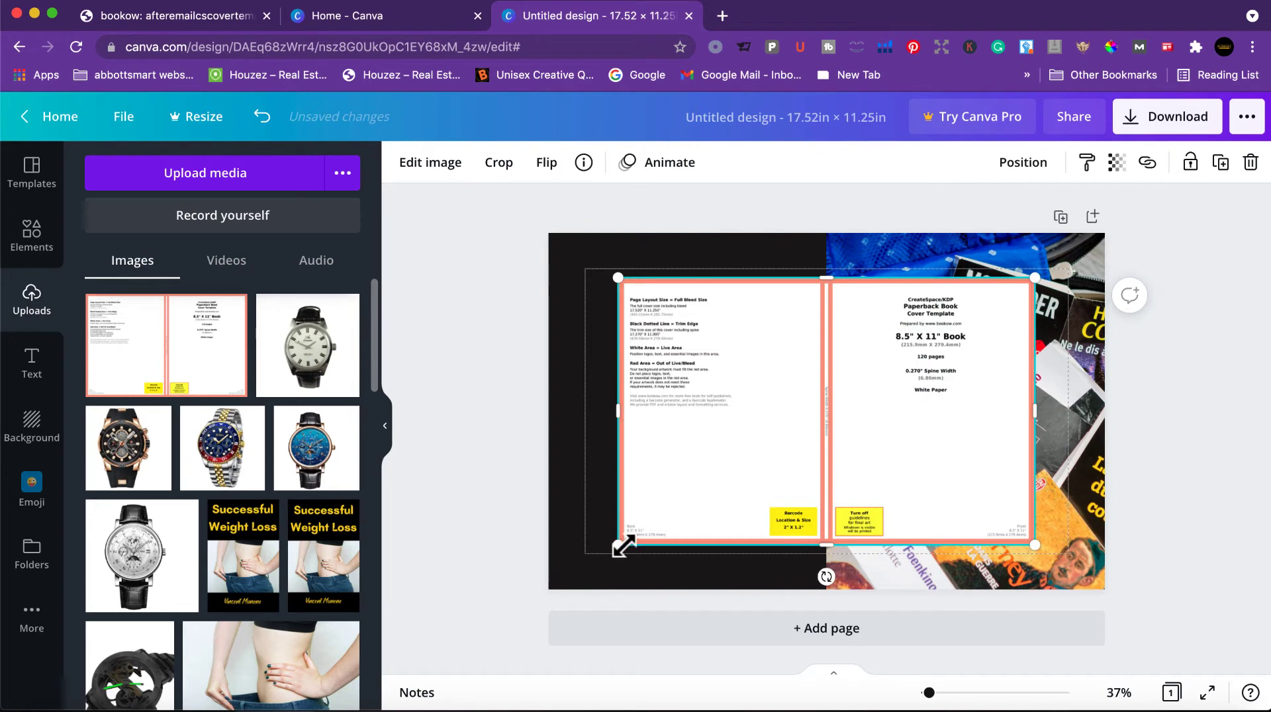
pyautogui.moveTo(617, 545); pyautogui.dragTo(566, 600)
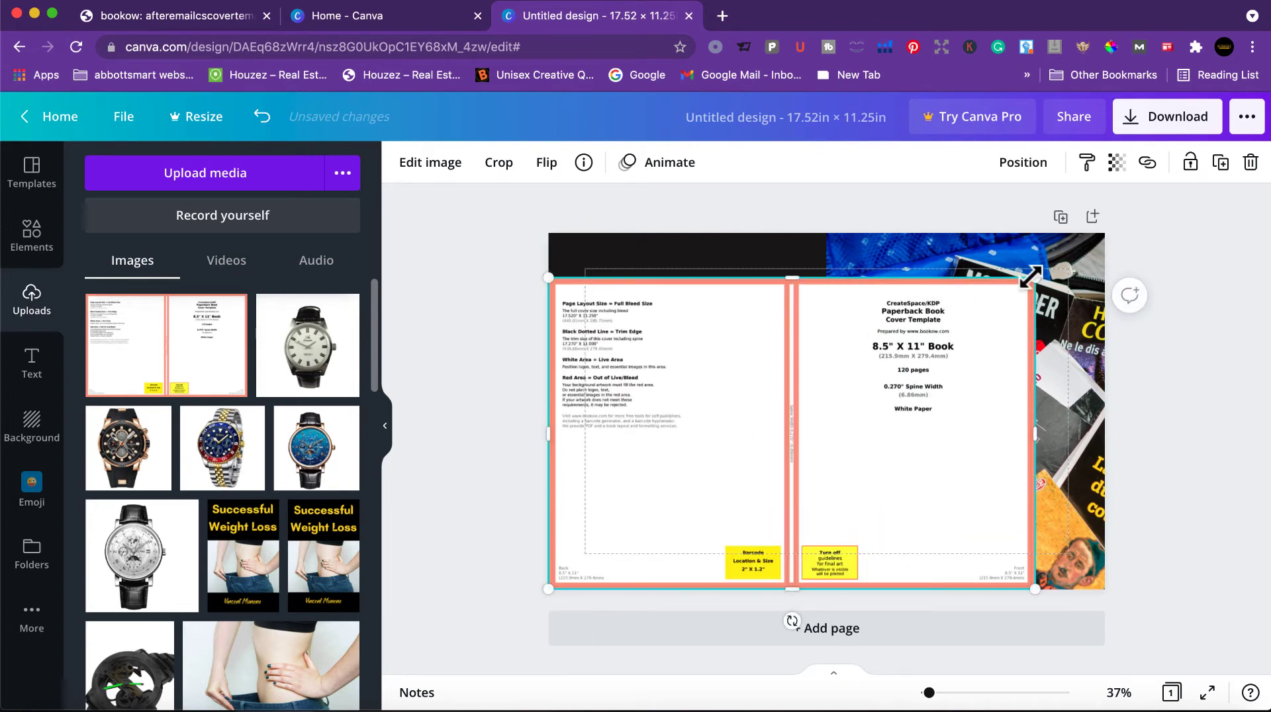
pyautogui.moveTo(1050, 268); pyautogui.dragTo(1135, 271)
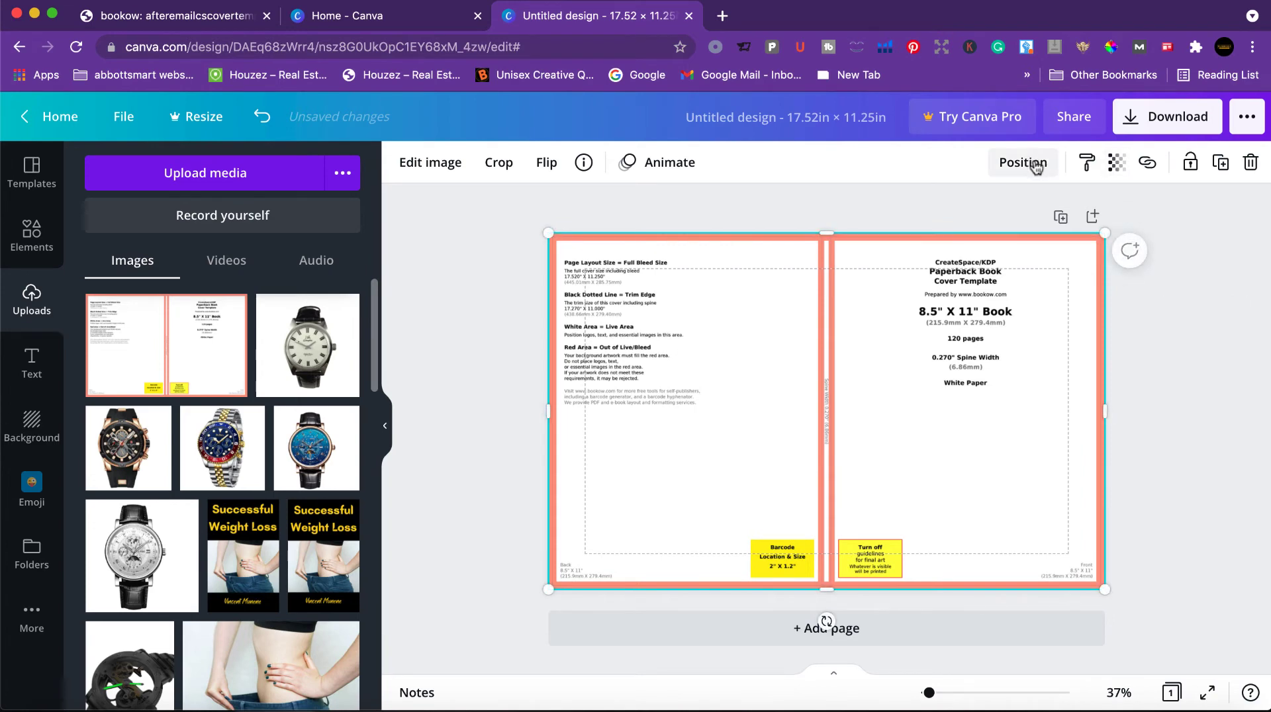
# Step: Set the template overlay's transparency to 48 to check the cover layout against it, and delete the overlay
pyautogui.click(1026, 162)
pyautogui.click(1116, 163)
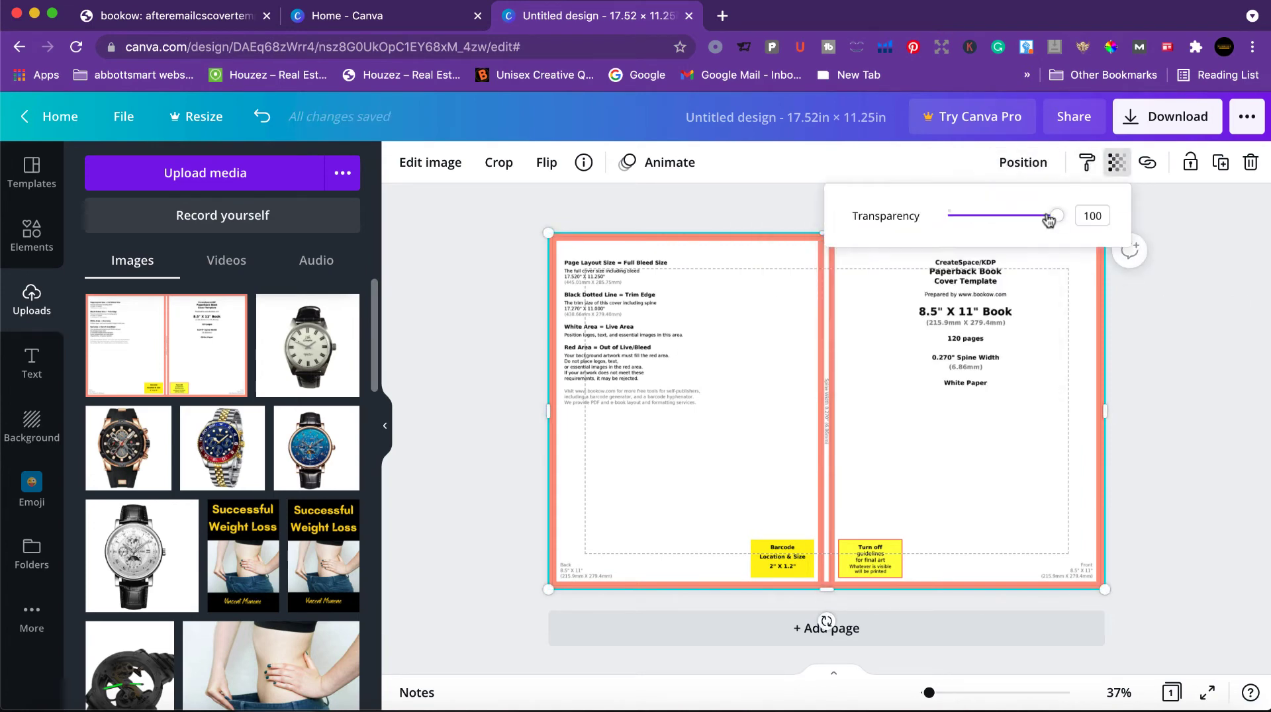
pyautogui.moveTo(1055, 218); pyautogui.dragTo(1000, 218)
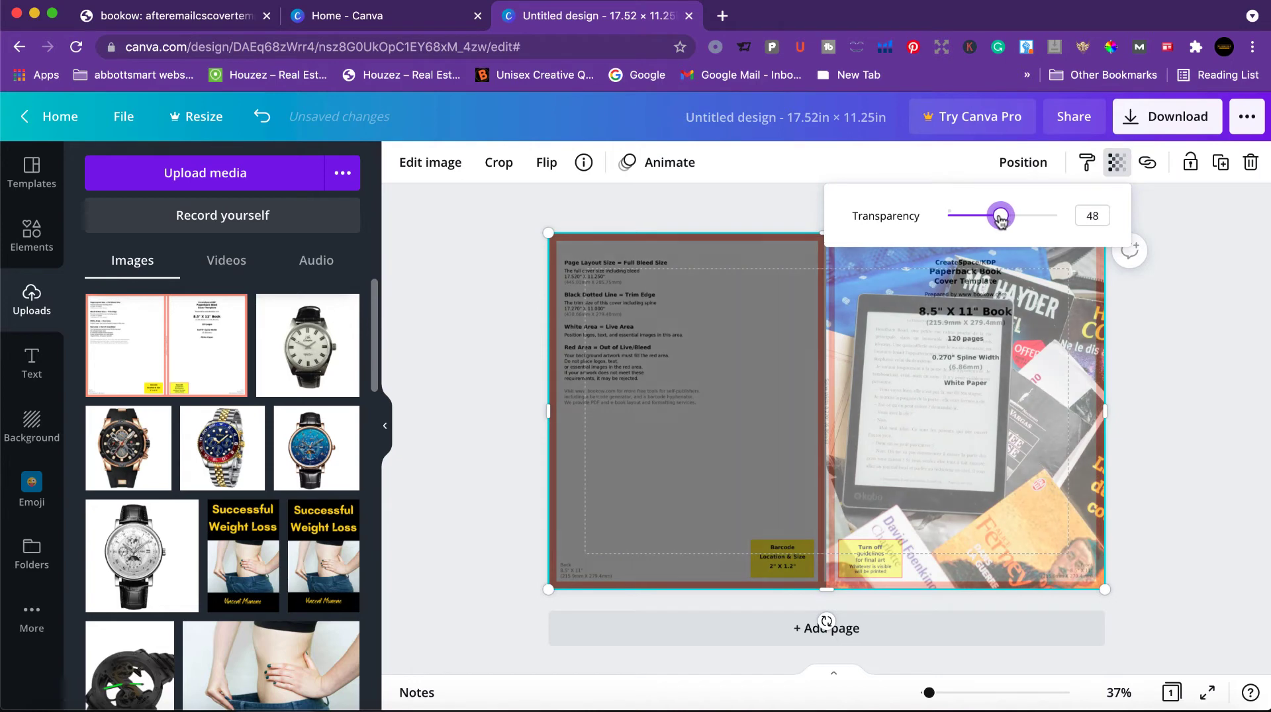
pyautogui.click(1267, 397)
pyautogui.click(1259, 401)
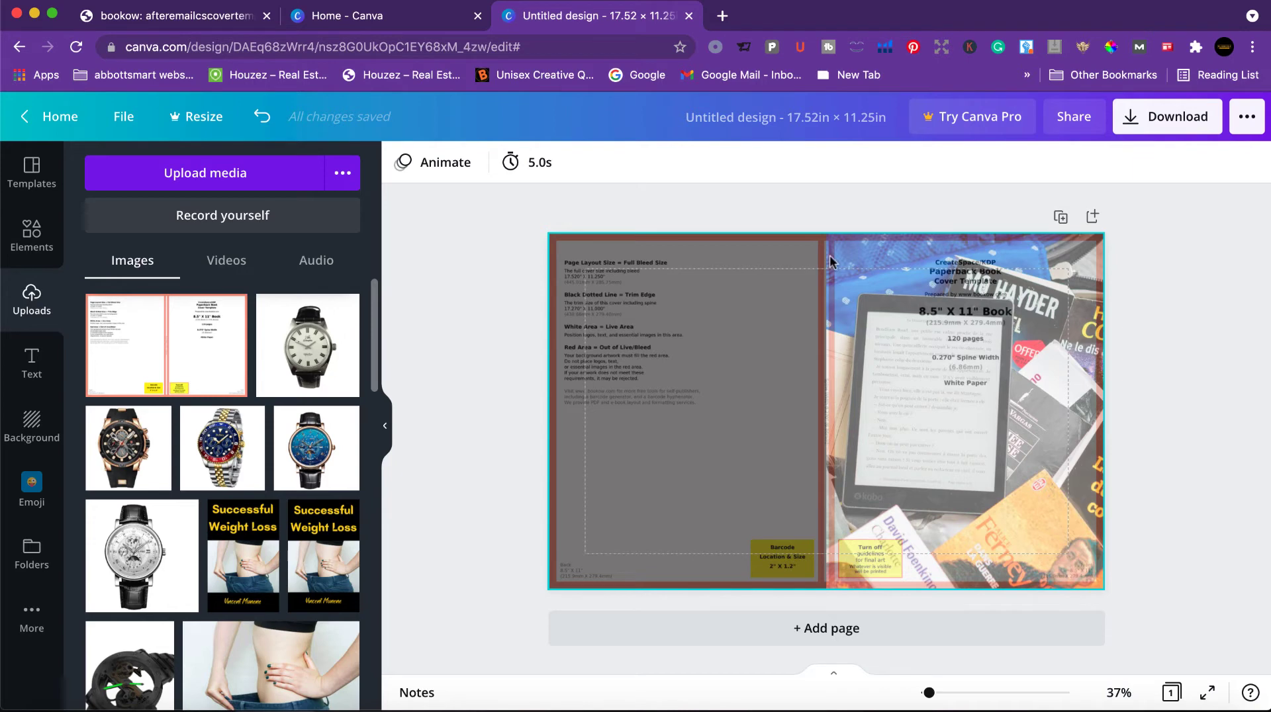
pyautogui.click(891, 360)
pyautogui.press('Delete')
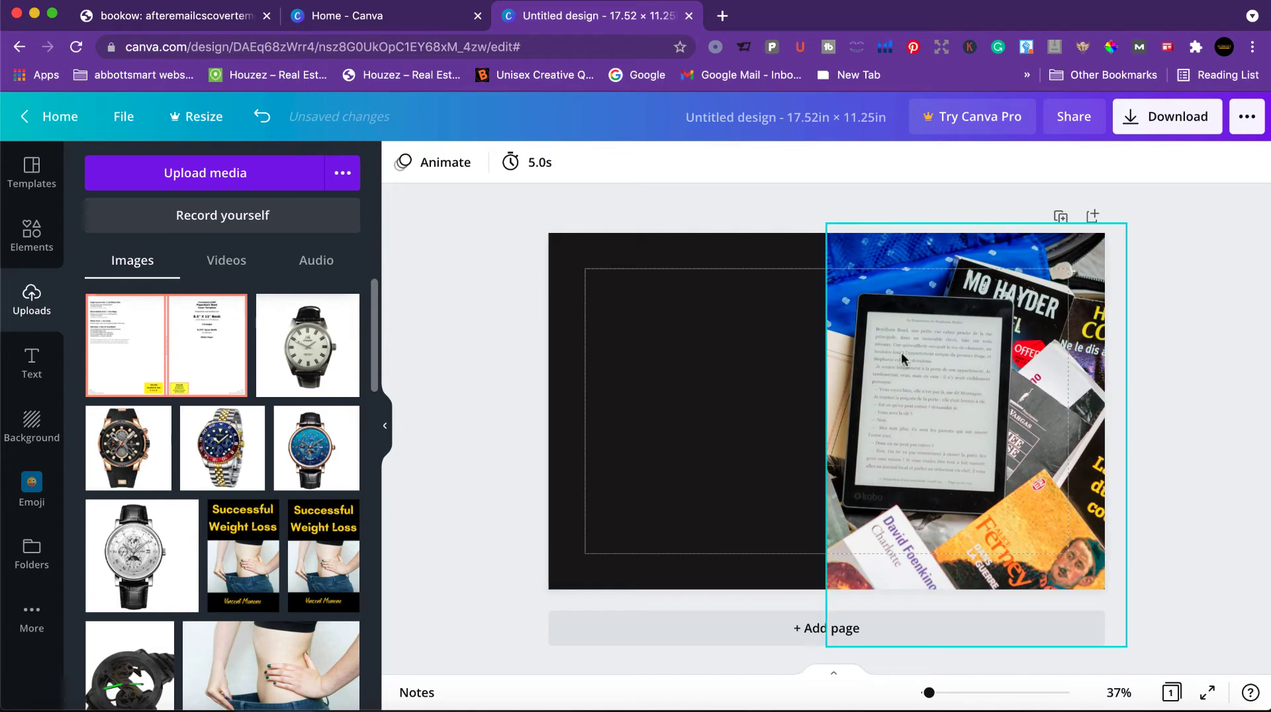
# Step: Clear the "book cover" element search and browse the full list of recently used elements
pyautogui.click(901, 355)
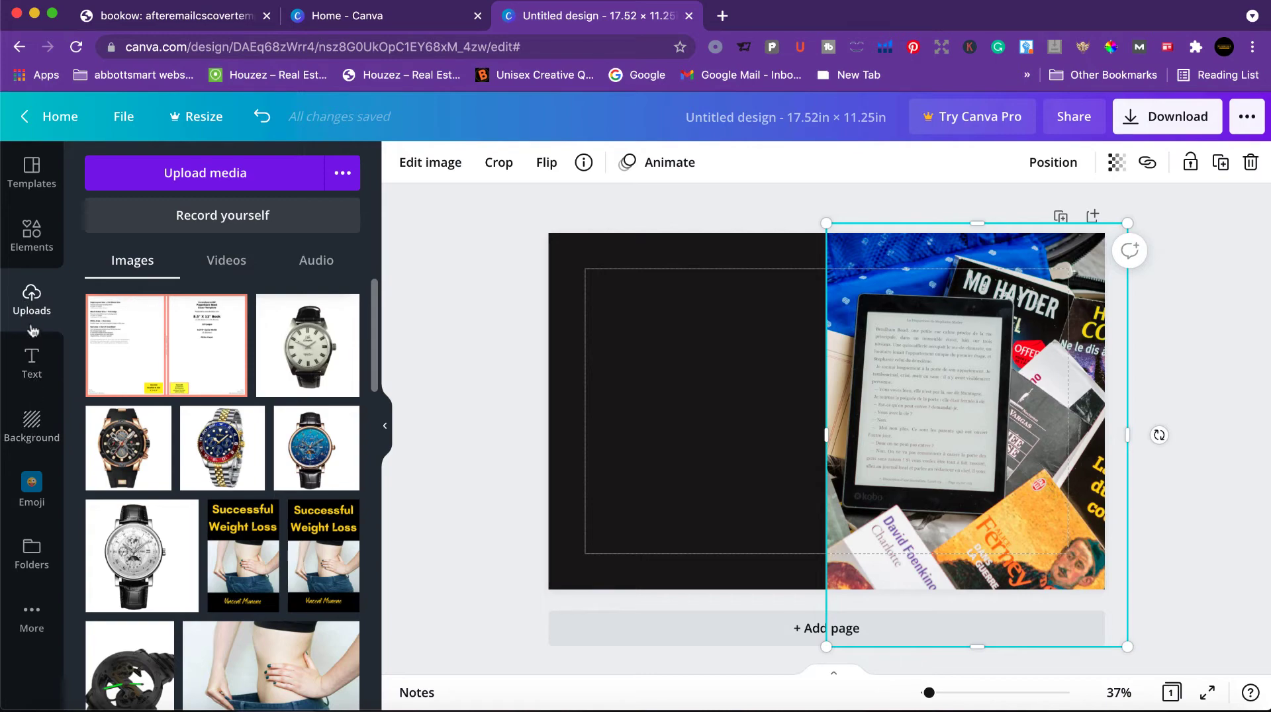
pyautogui.click(31, 235)
pyautogui.scroll(10, 218, 371)
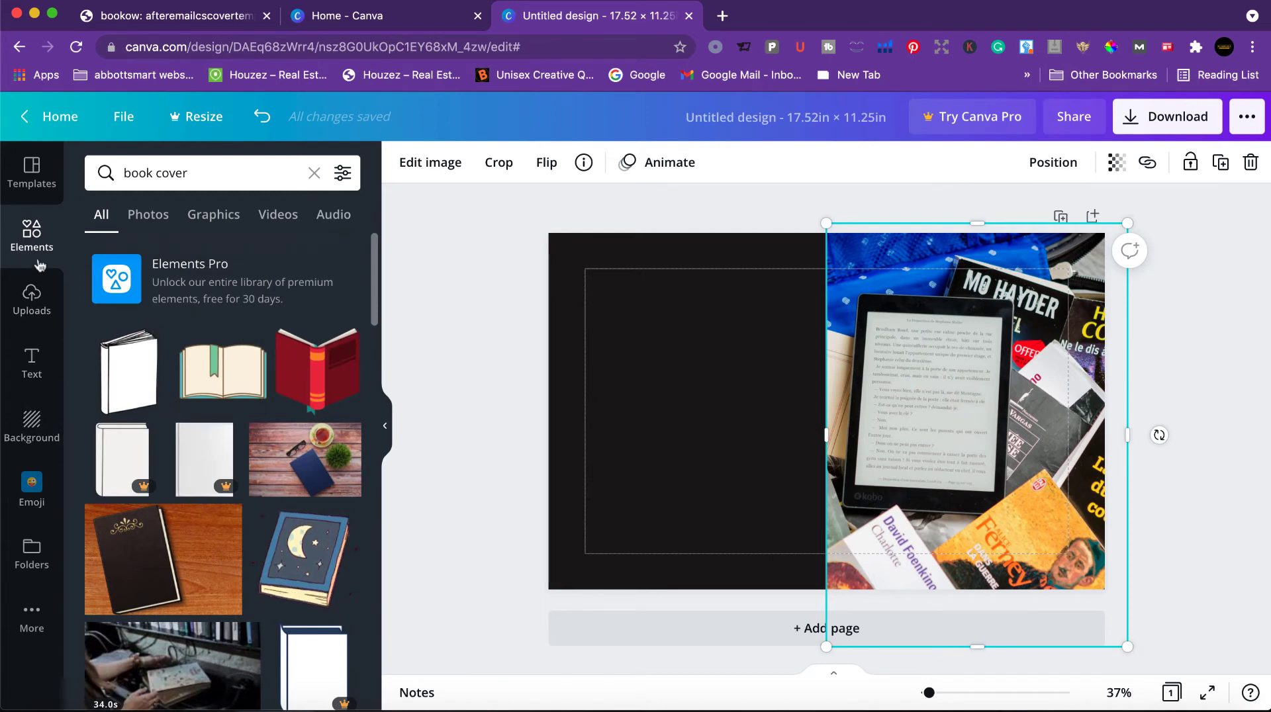
pyautogui.click(31, 235)
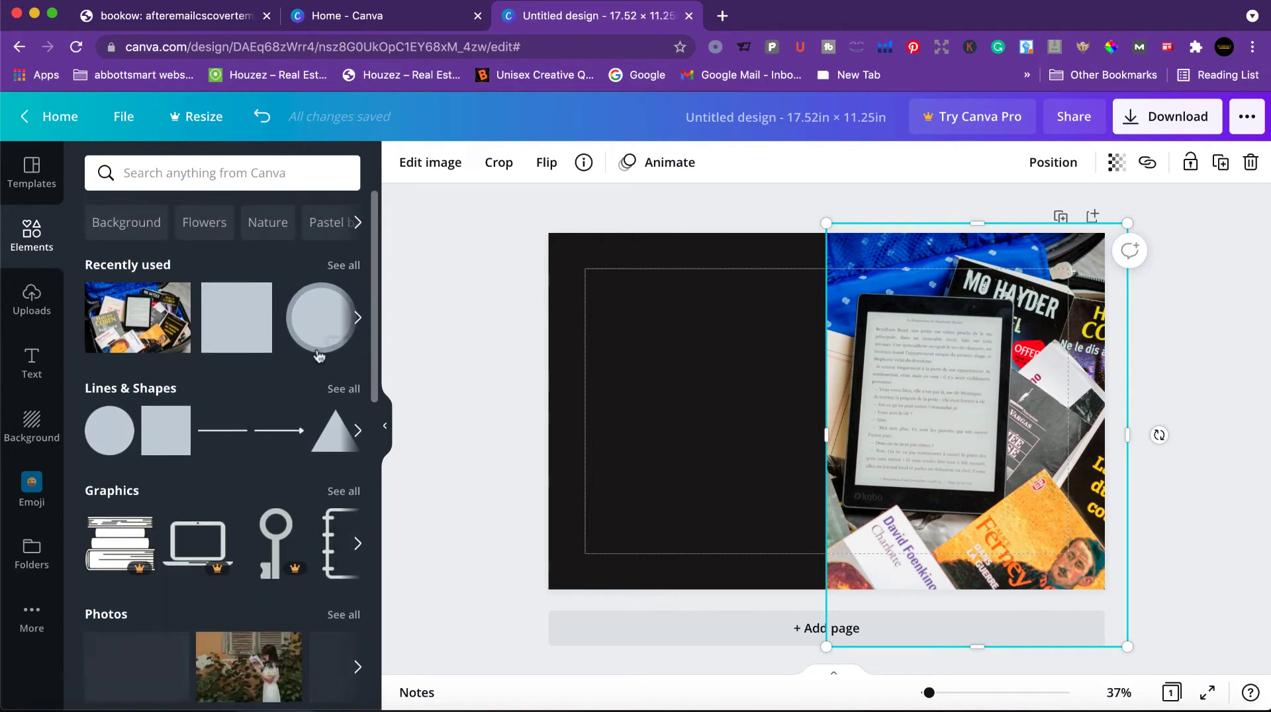
pyautogui.click(344, 267)
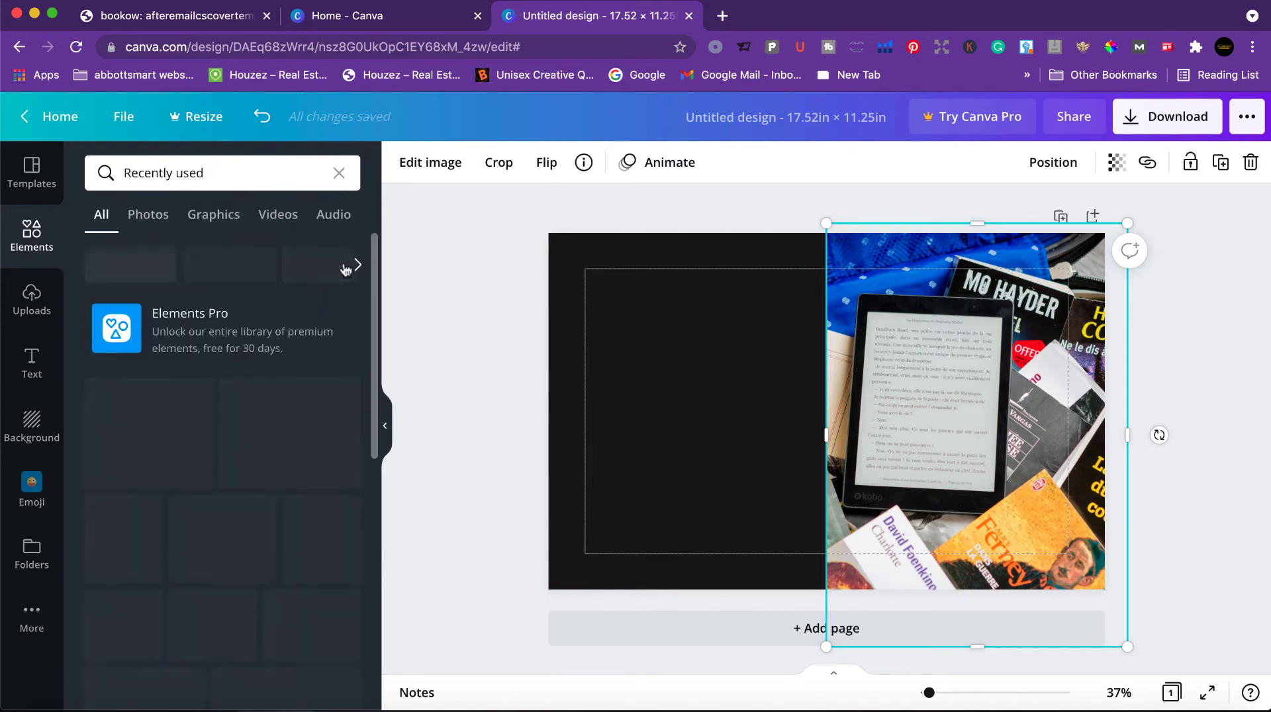
pyautogui.scroll(-1, 301, 513)
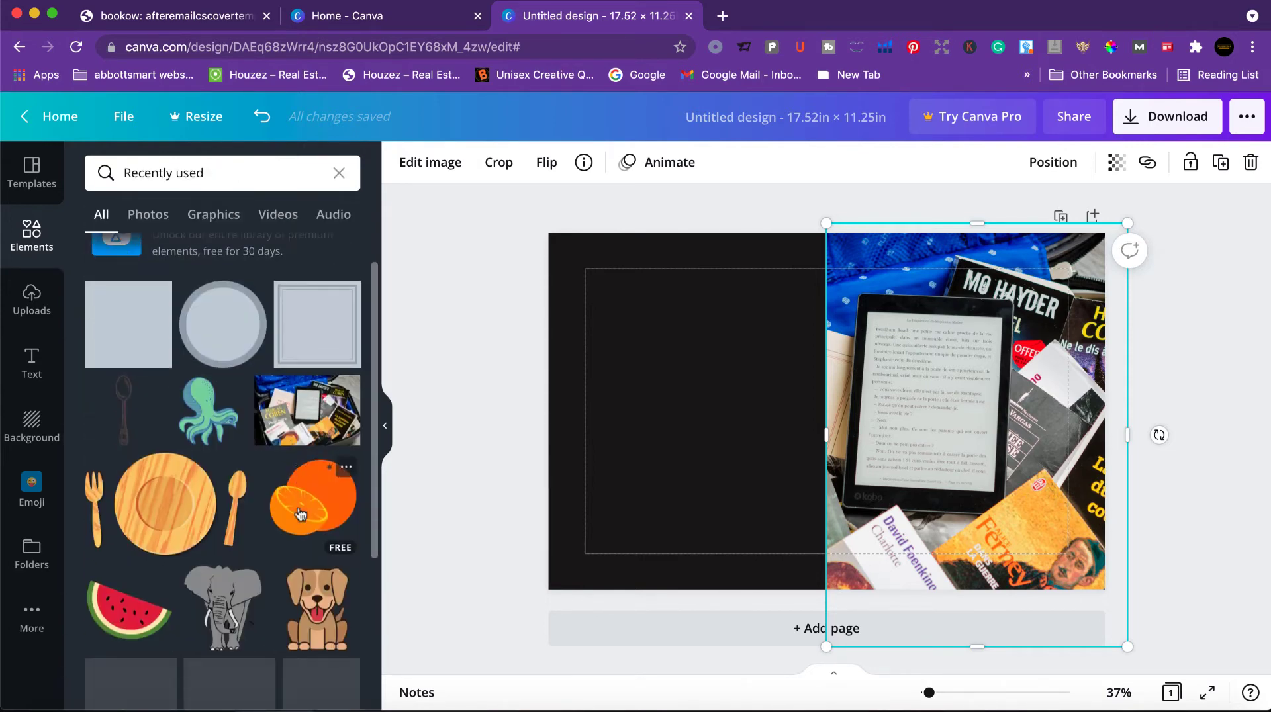
pyautogui.scroll(-1, 301, 513)
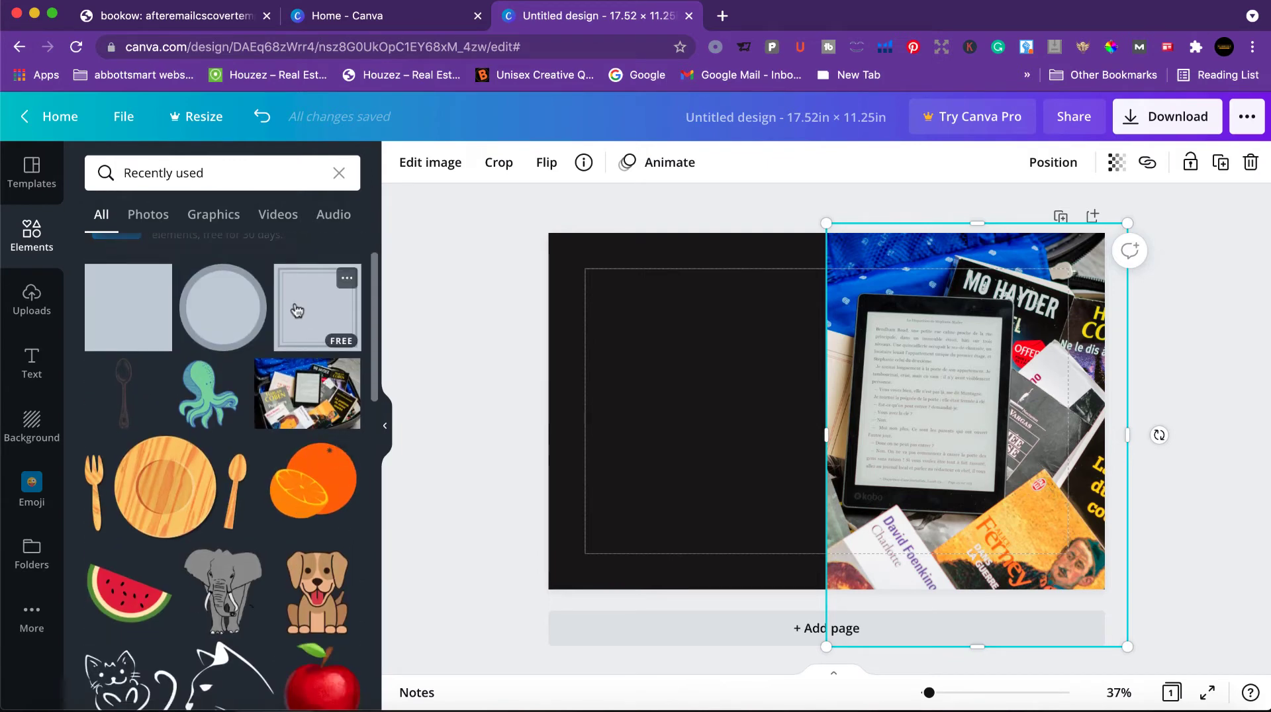
# Step: Try the bordered circle shape on the upper front cover at a reduced size, and delete it
pyautogui.click(265, 310)
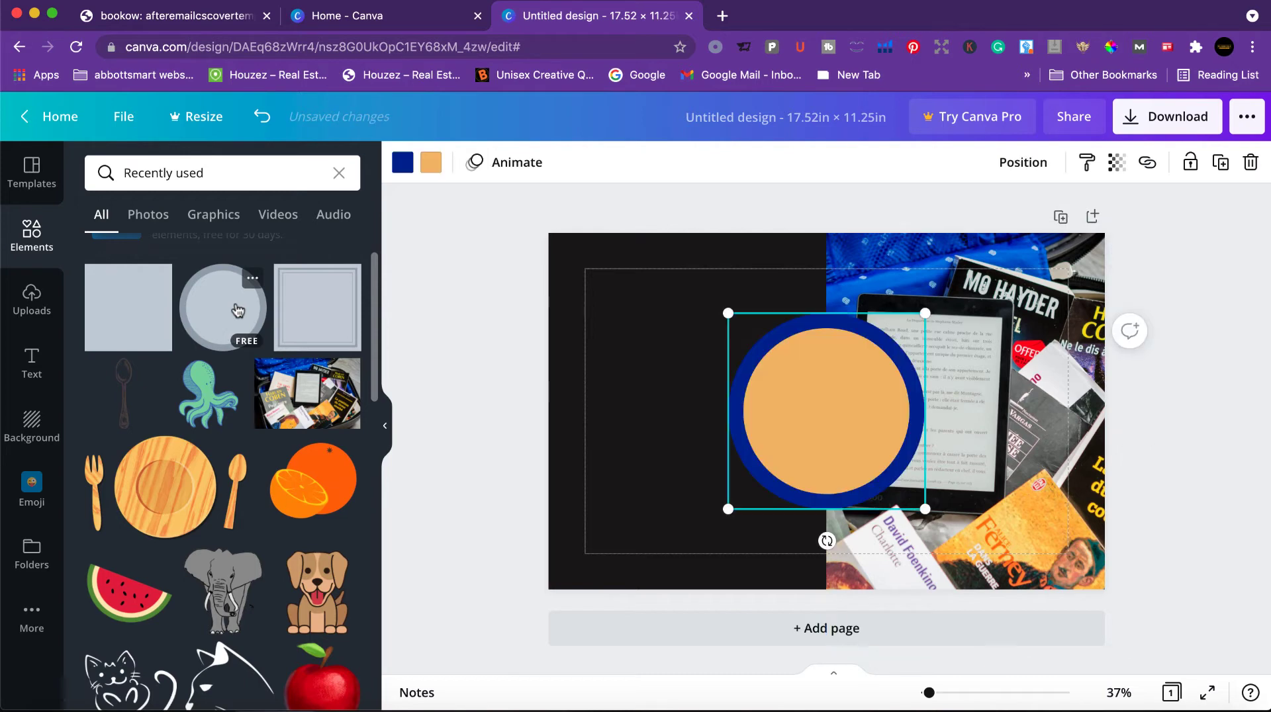
pyautogui.moveTo(819, 408); pyautogui.dragTo(976, 335)
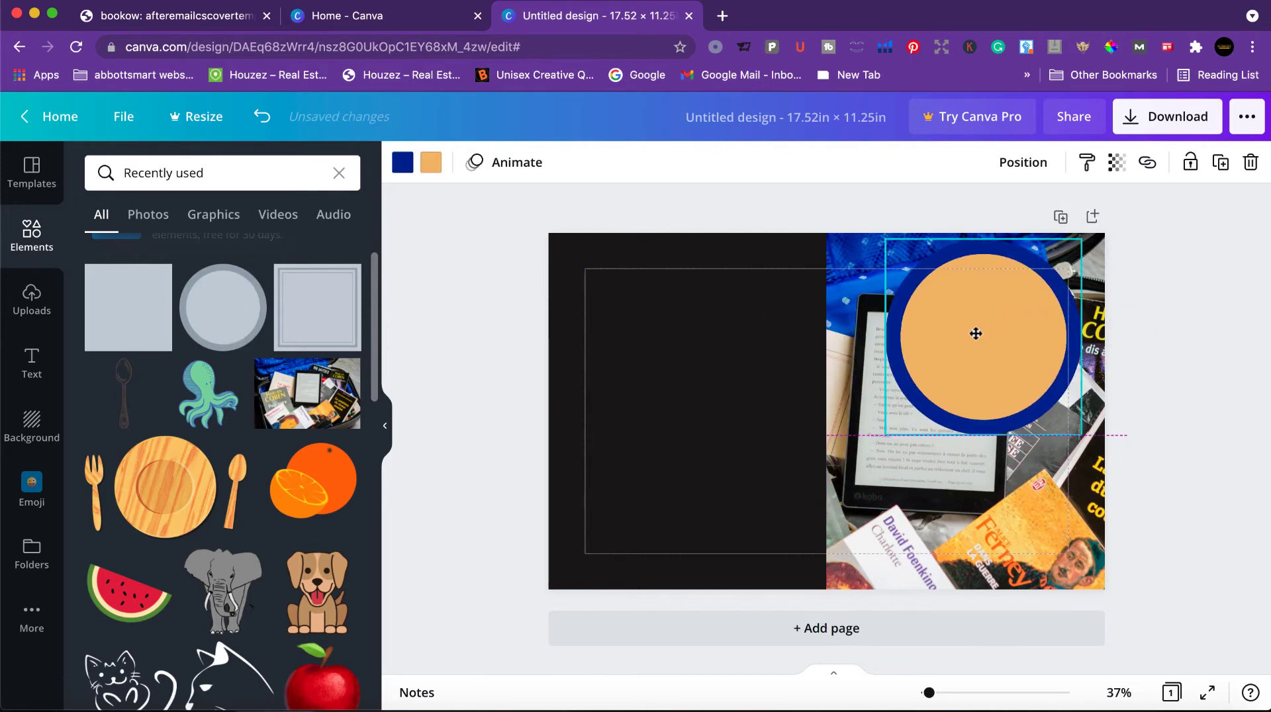
pyautogui.moveTo(1082, 434); pyautogui.dragTo(1010, 364)
pyautogui.moveTo(954, 324); pyautogui.dragTo(983, 353)
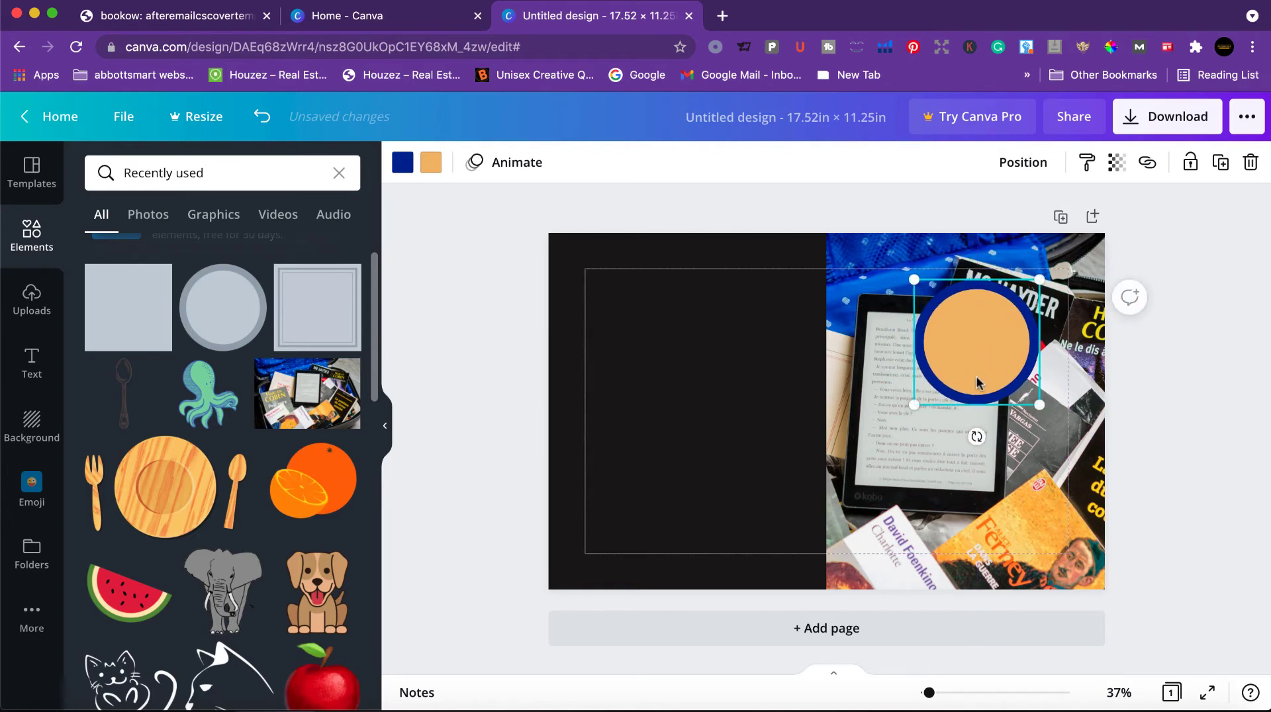
pyautogui.press('Delete')
# Step: Add the square frame with a double inner border, shorten it to a rectangle and place it on the upper front cover
pyautogui.click(320, 314)
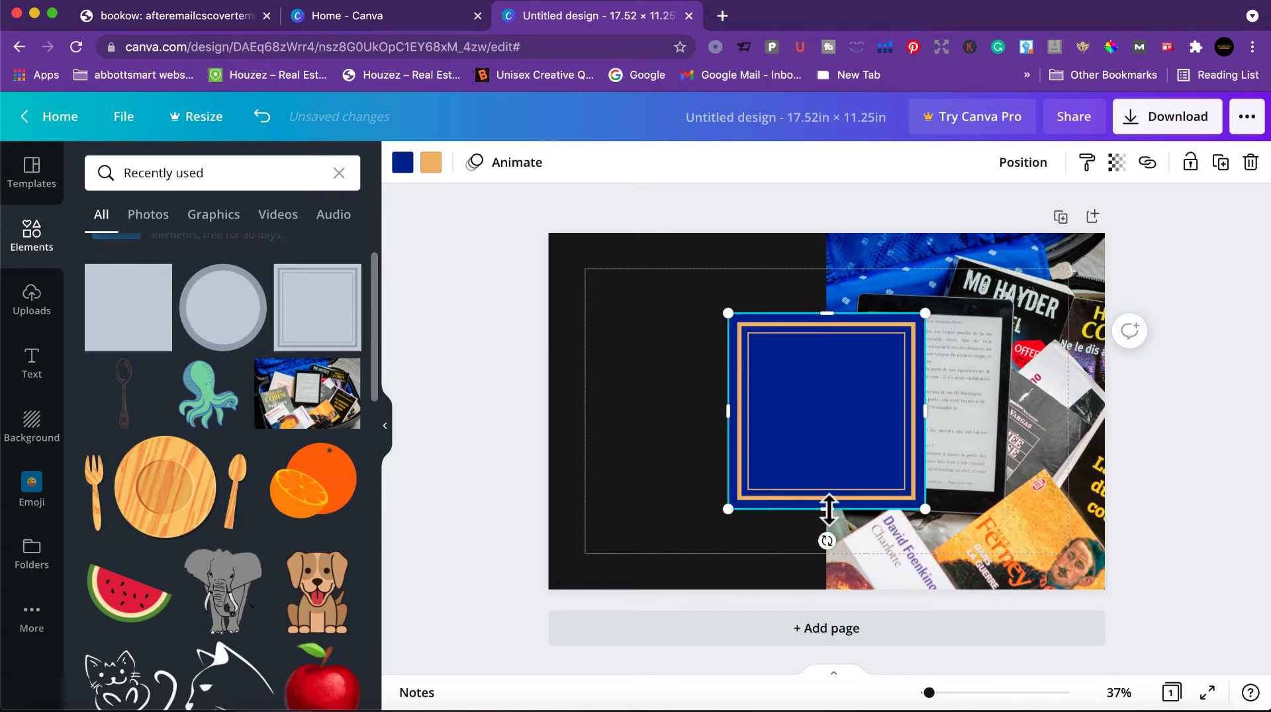
pyautogui.moveTo(829, 510); pyautogui.dragTo(827, 397)
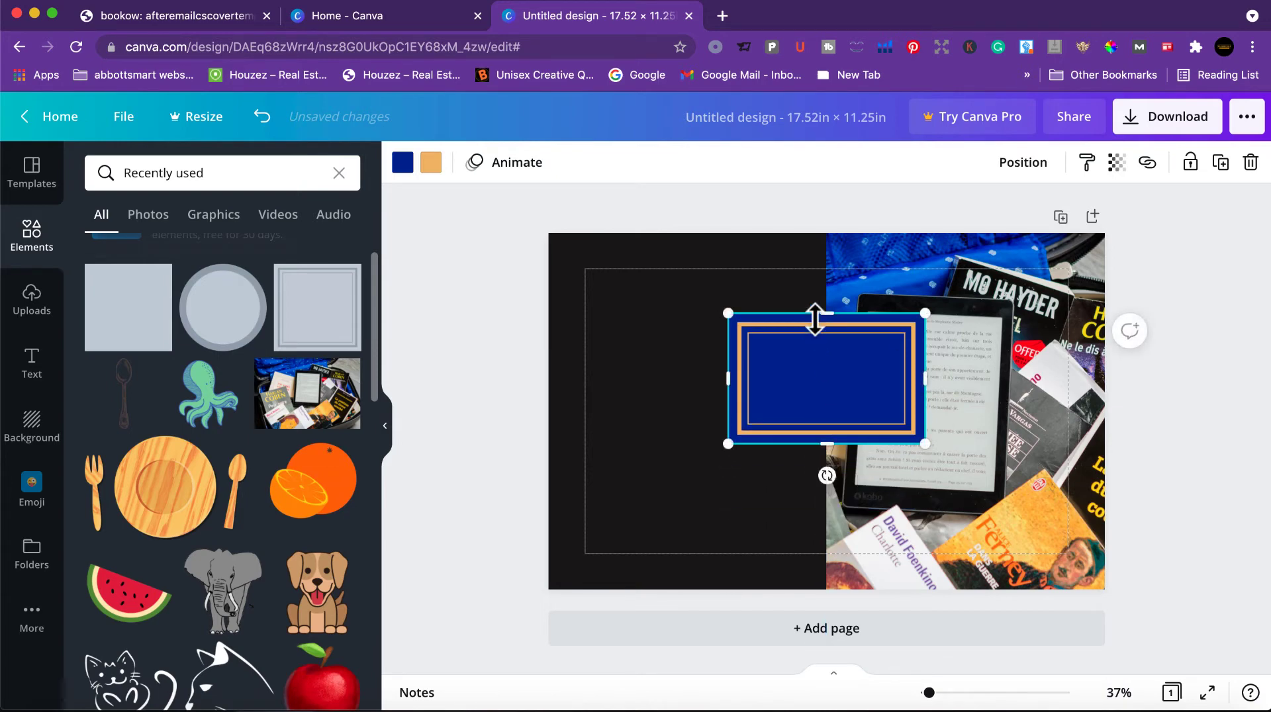
pyautogui.moveTo(824, 312); pyautogui.dragTo(980, 352)
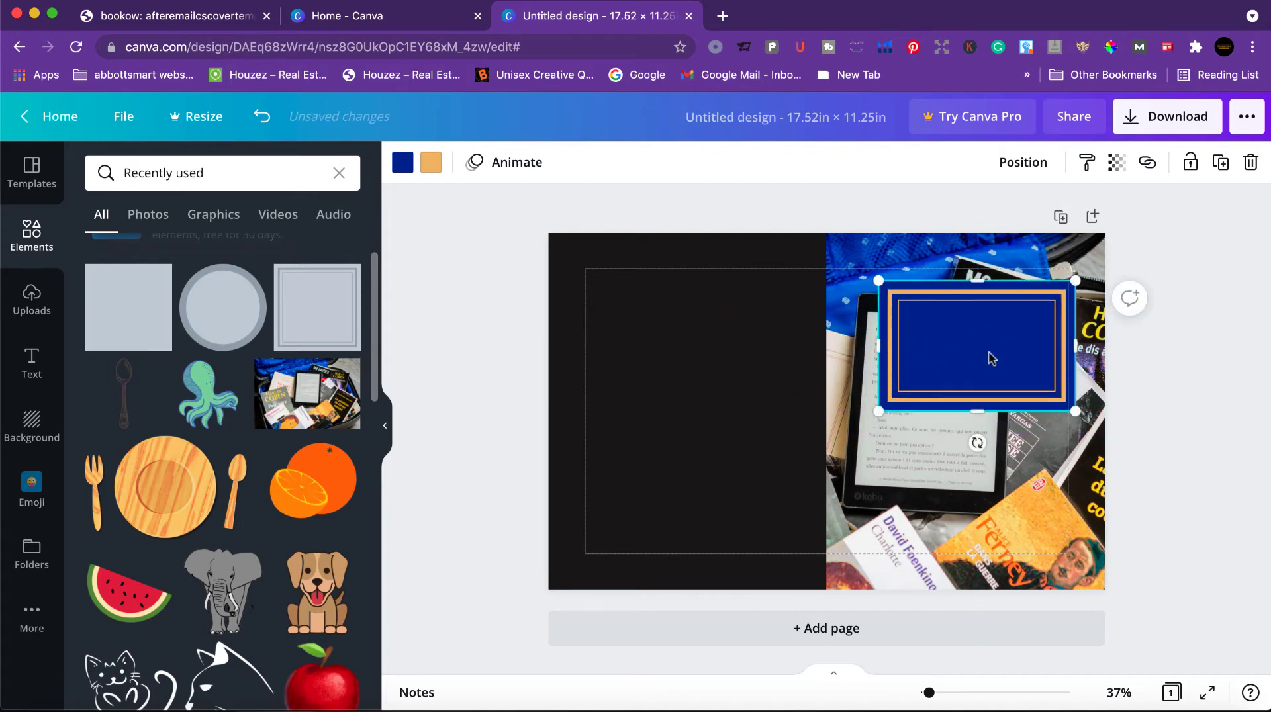
# Step: Change the rectangular frame's blue background to white and slightly adjust its width
pyautogui.click(405, 164)
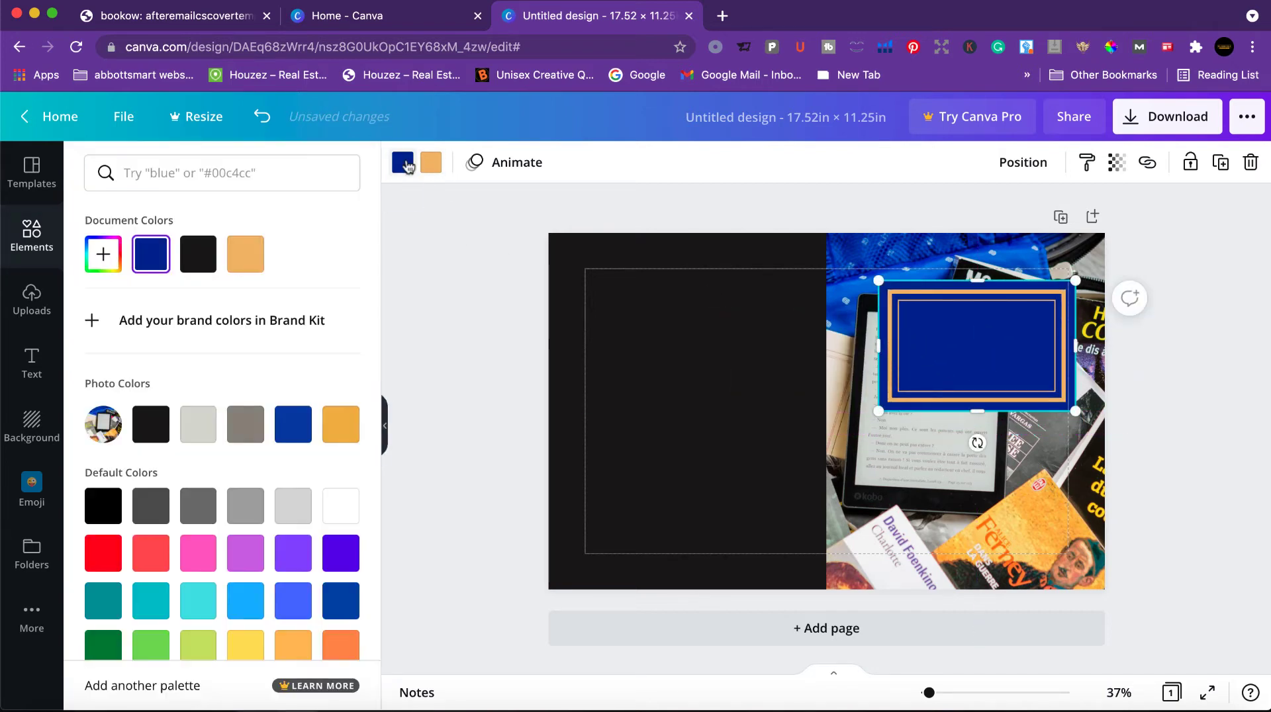
pyautogui.click(338, 508)
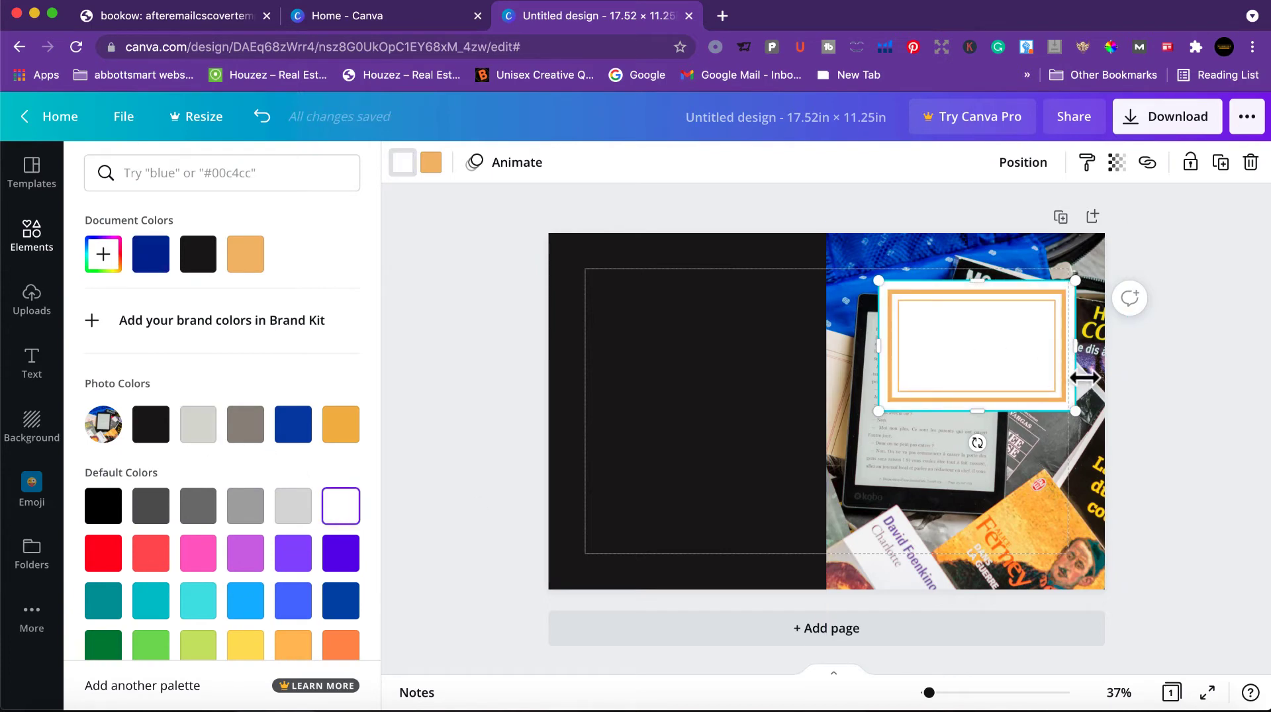
pyautogui.moveTo(977, 412); pyautogui.dragTo(977, 365)
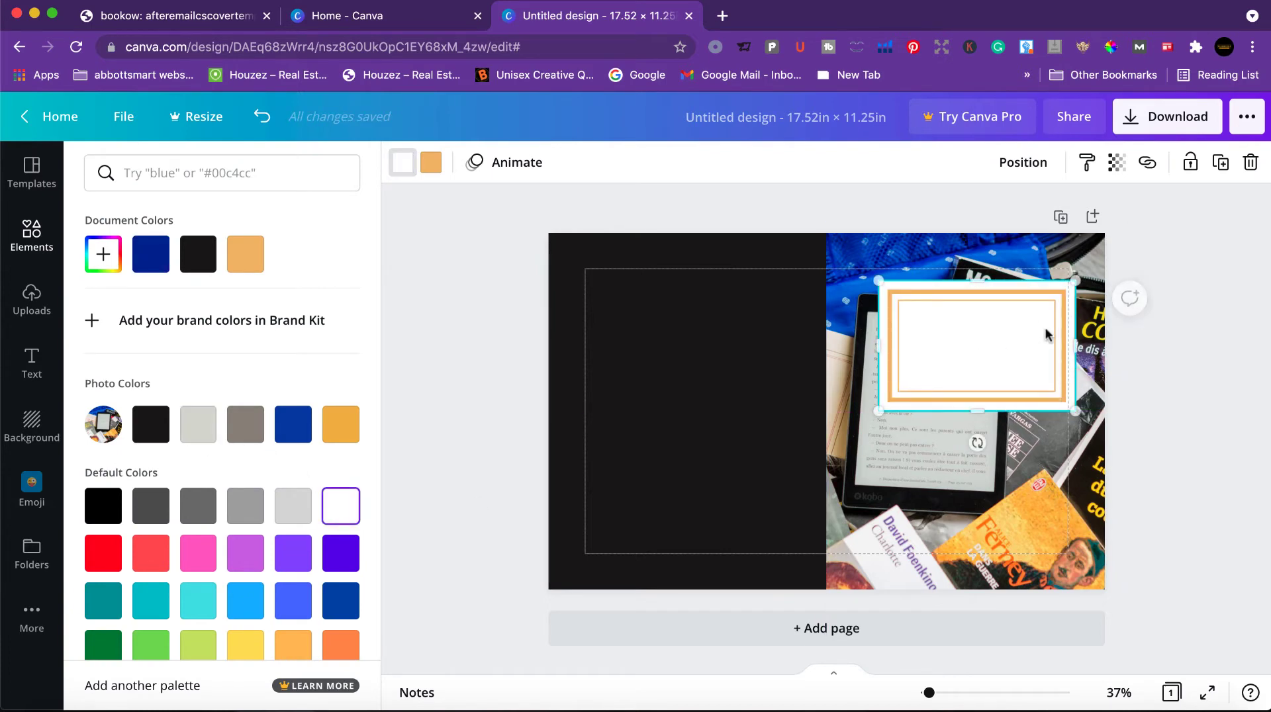
pyautogui.click(996, 290)
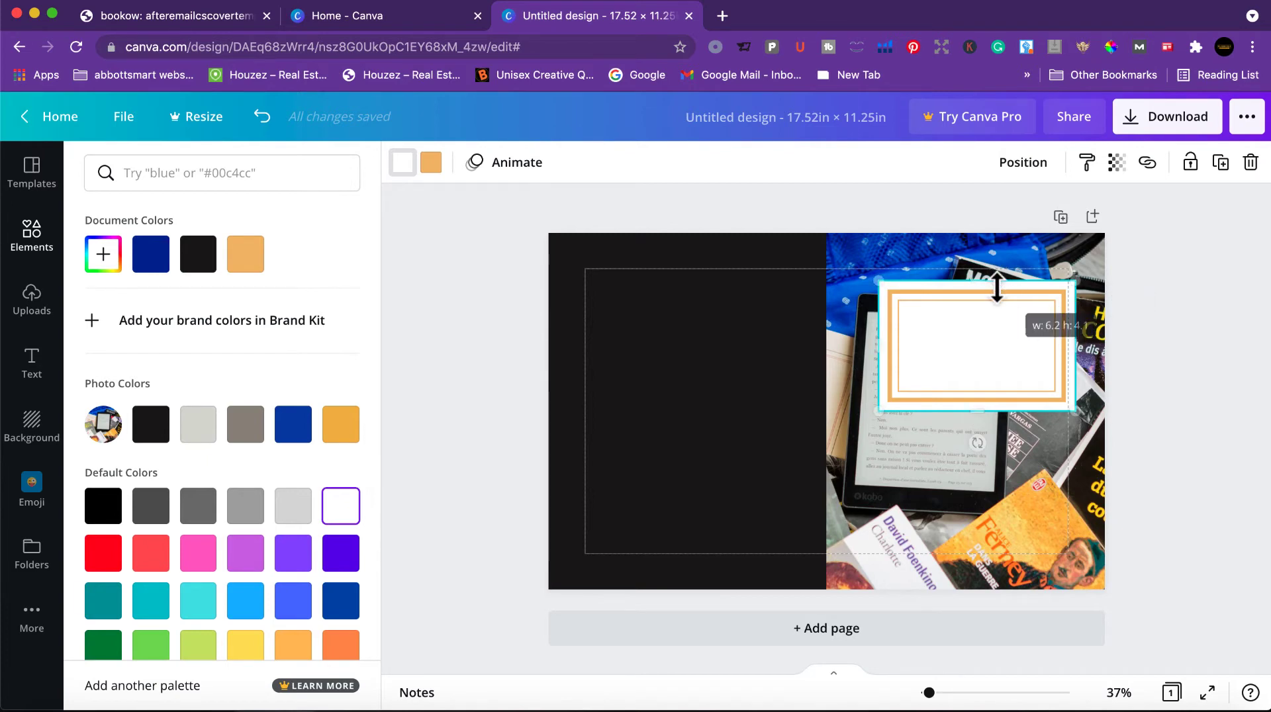
pyautogui.moveTo(1074, 344)
pyautogui.mouseDown()
pyautogui.moveTo(1057, 344)
pyautogui.moveTo(1095, 342)
pyautogui.moveTo(1076, 341)
pyautogui.mouseUp()
pyautogui.moveTo(974, 408); pyautogui.dragTo(967, 371)
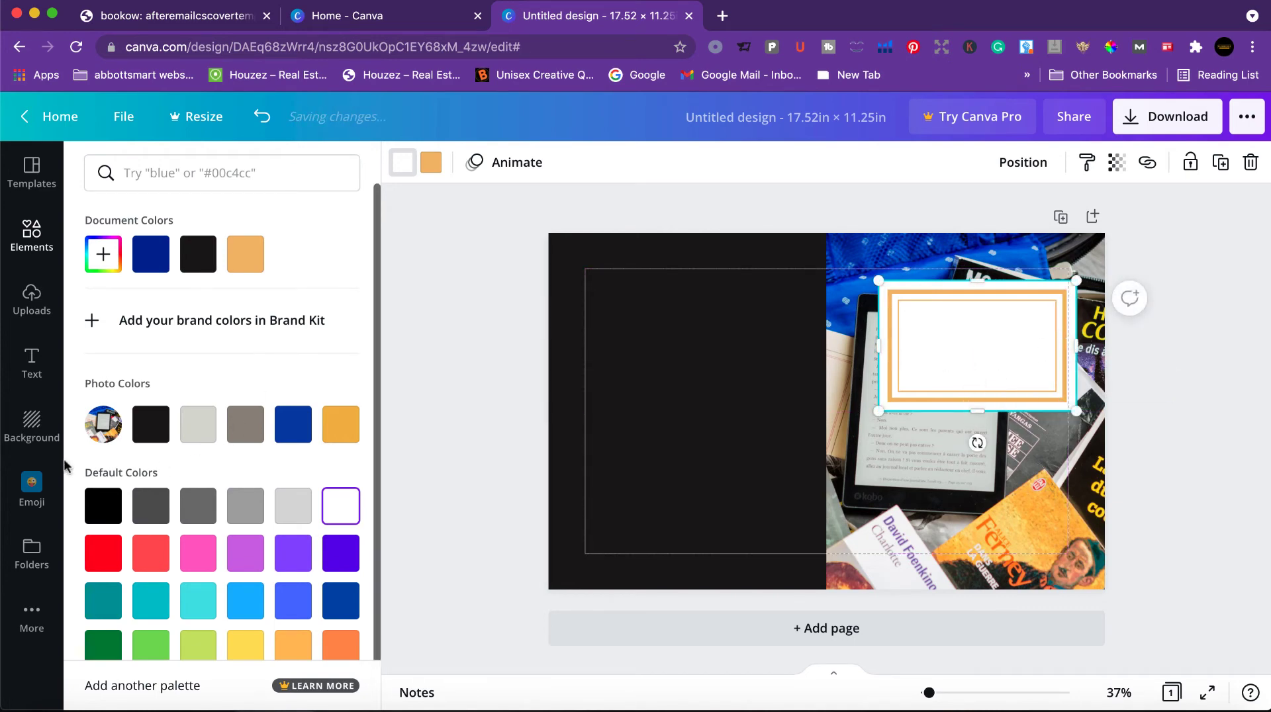
# Step: Add a heading text box, centre it inside the white frame and select its text for editing
pyautogui.click(32, 299)
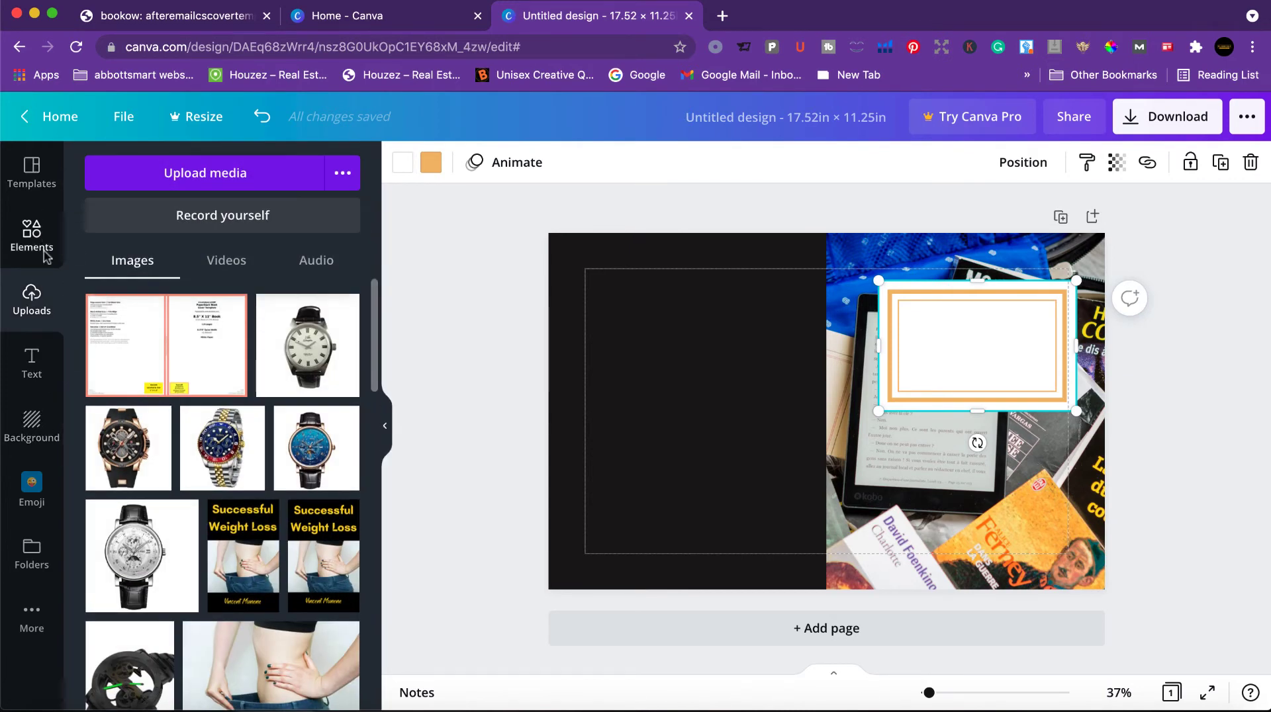
pyautogui.click(32, 358)
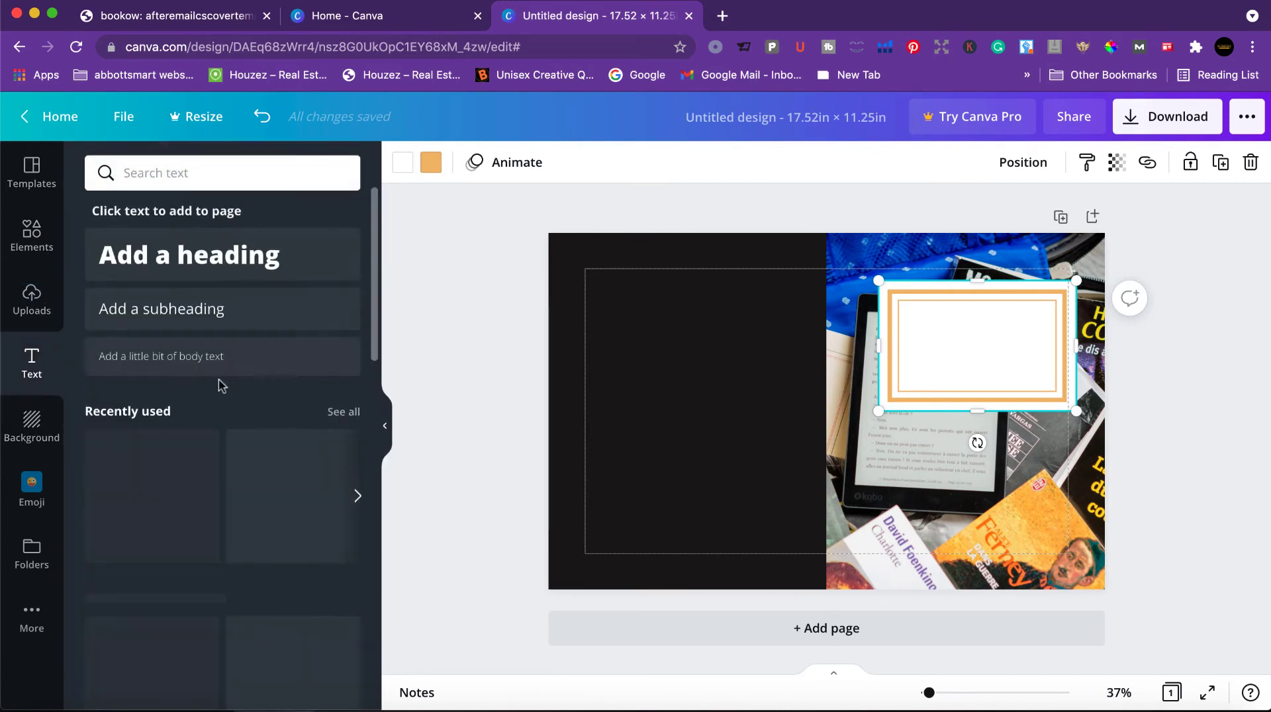
pyautogui.click(225, 261)
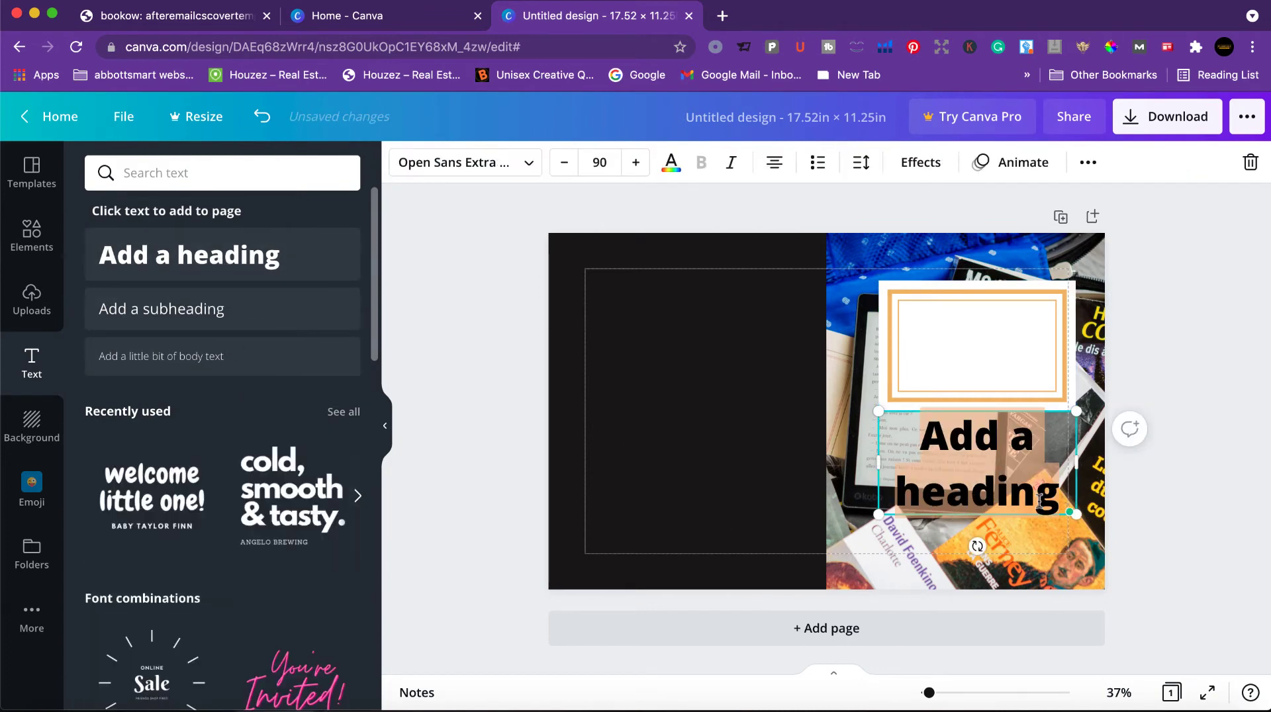
pyautogui.click(977, 454)
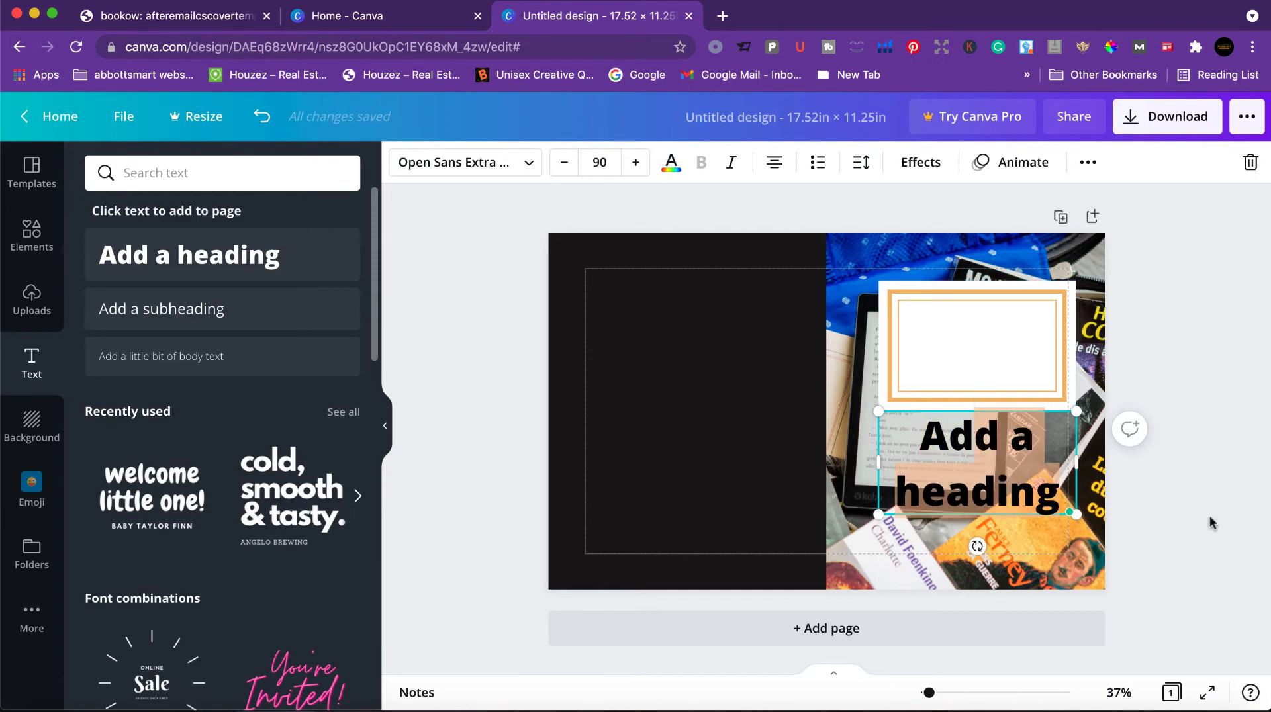
pyautogui.click(1150, 527)
pyautogui.click(977, 503)
pyautogui.moveTo(978, 503); pyautogui.dragTo(976, 377)
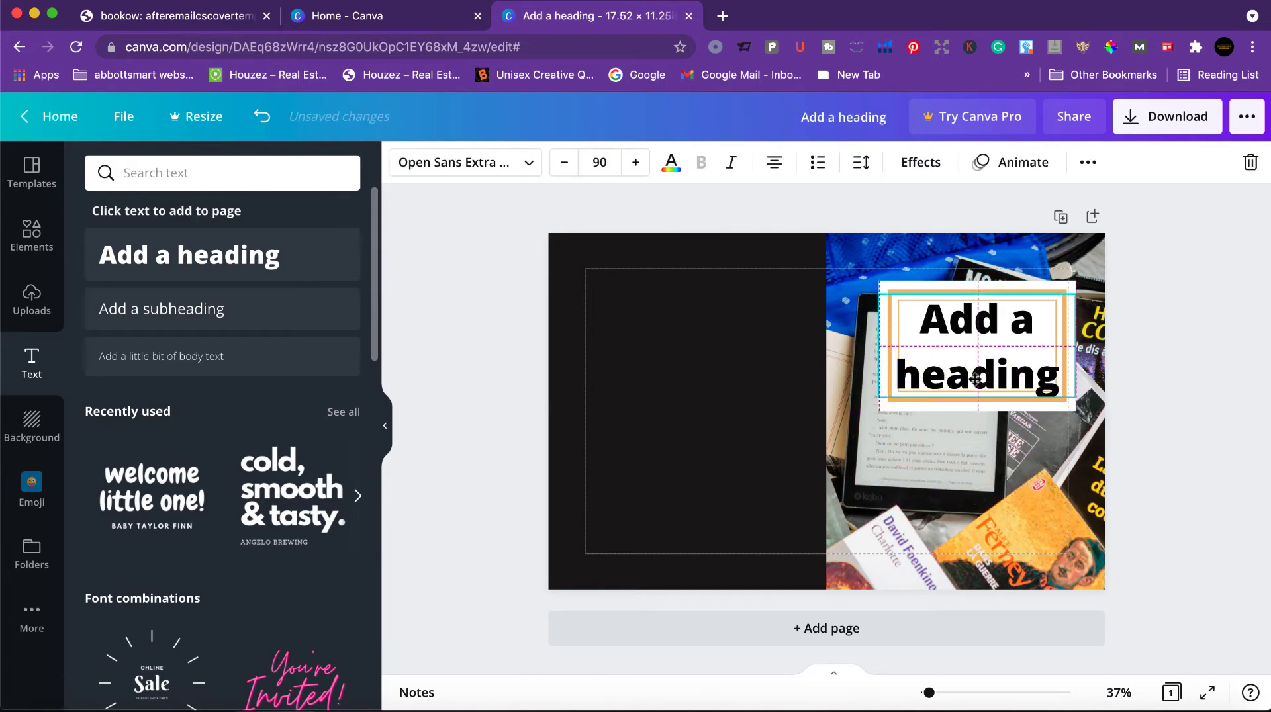
pyautogui.doubleClick(1044, 388)
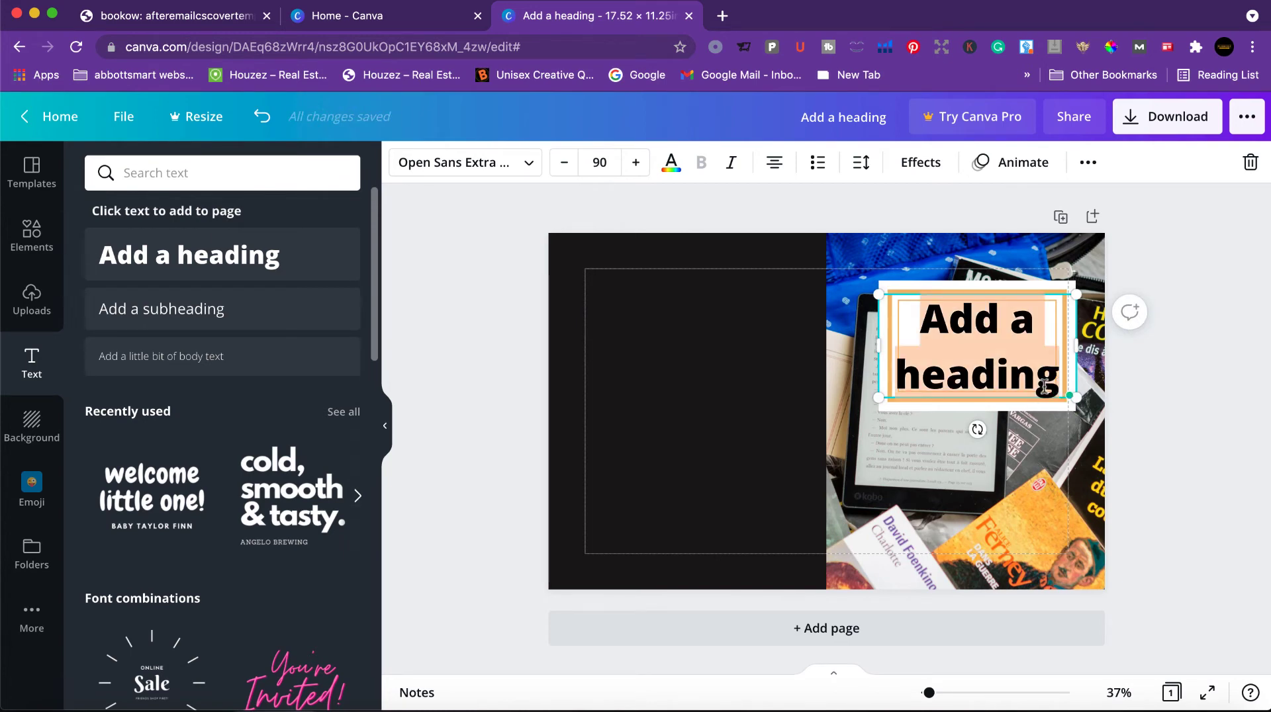
# Step: Replace the selected heading text in the white frame with "Student Notebook"
pyautogui.write('Sti')
pyautogui.press('BackSpace')
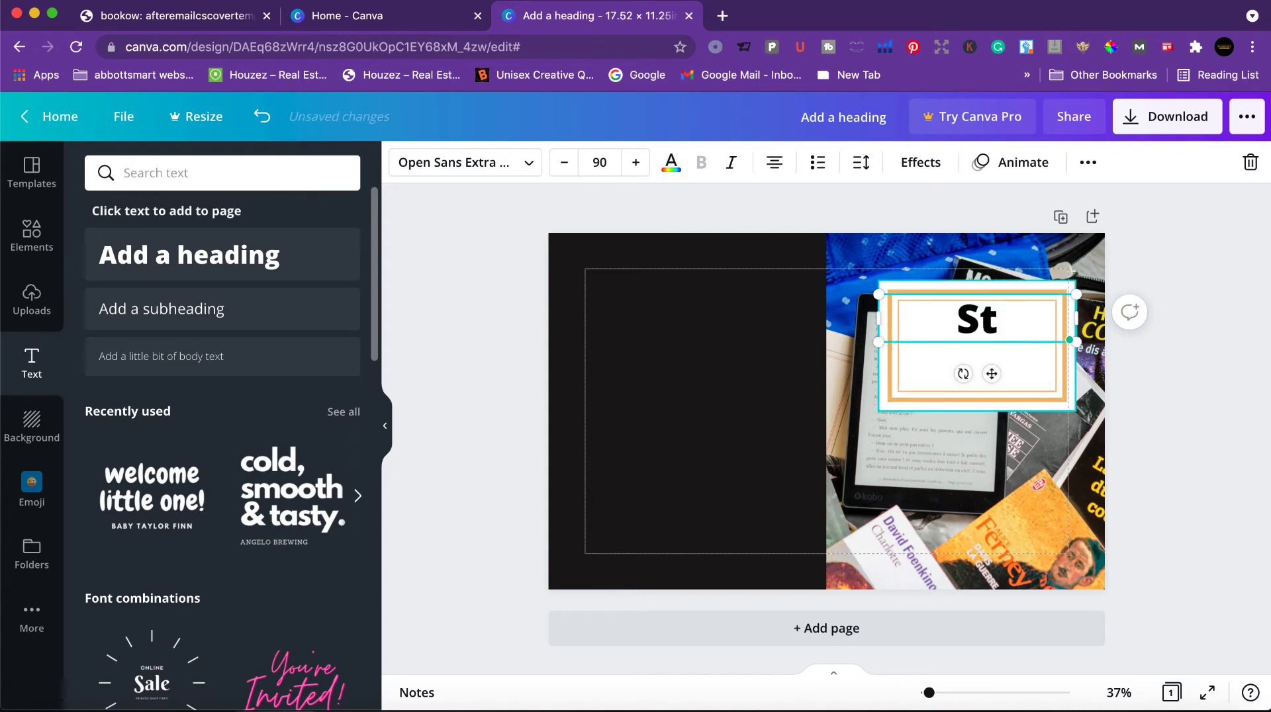
pyautogui.press('BackSpace')
pyautogui.press('BackSpace')
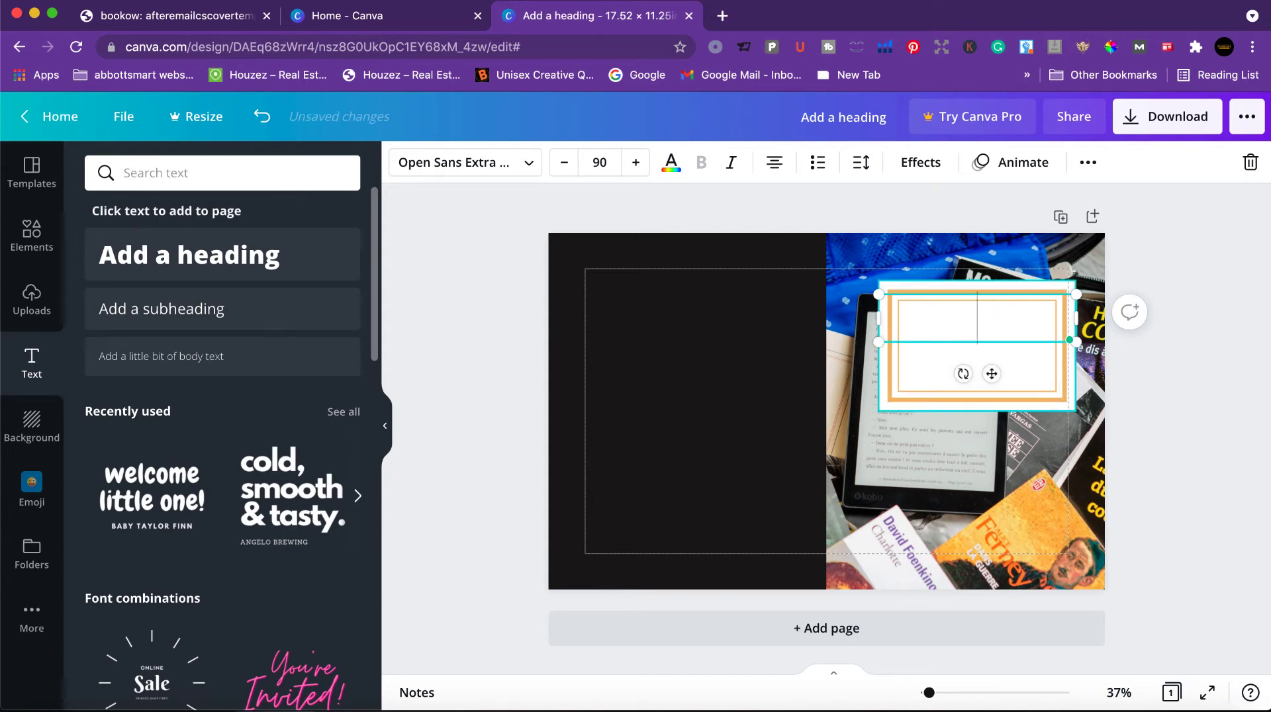
pyautogui.write('S')
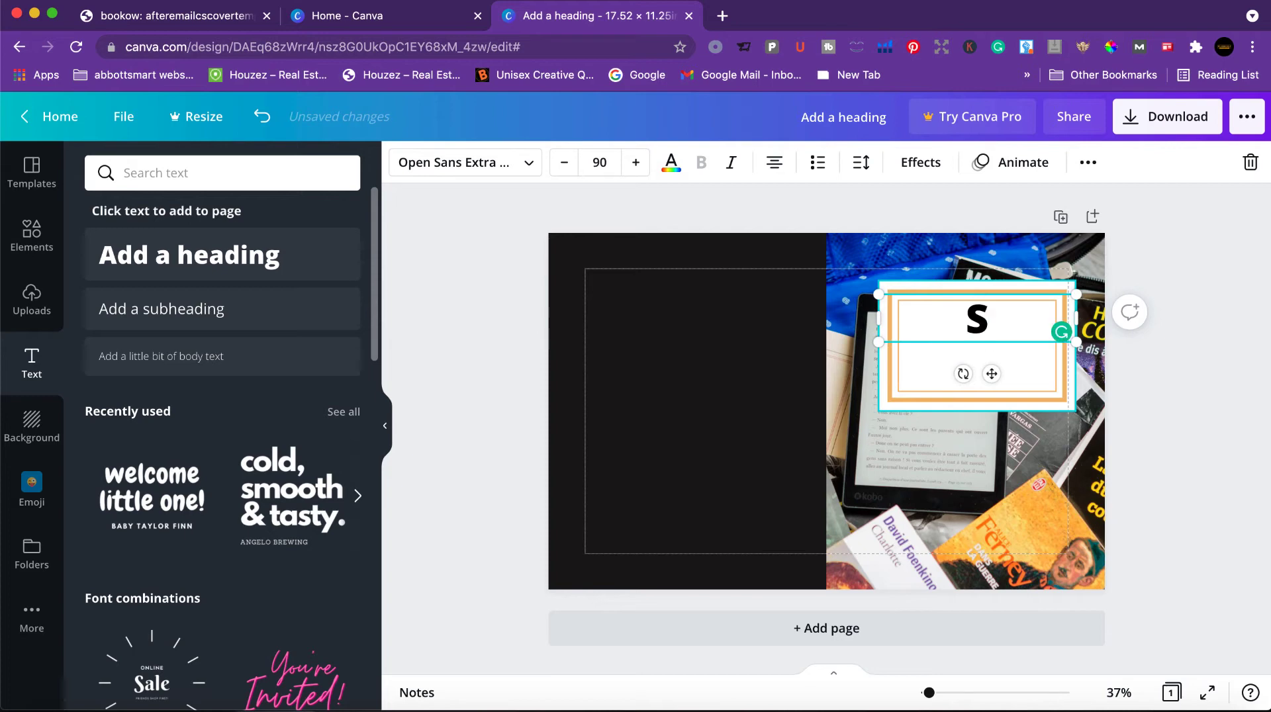
pyautogui.write('tudent')
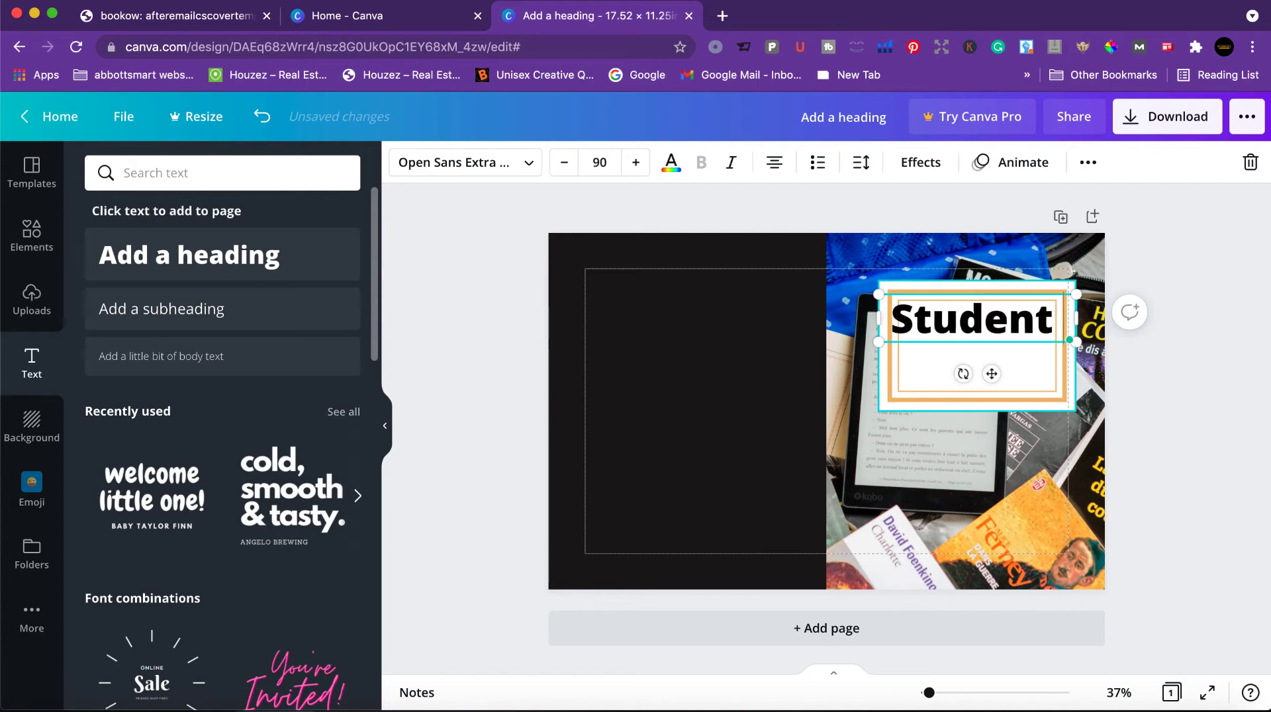
pyautogui.write(' No')
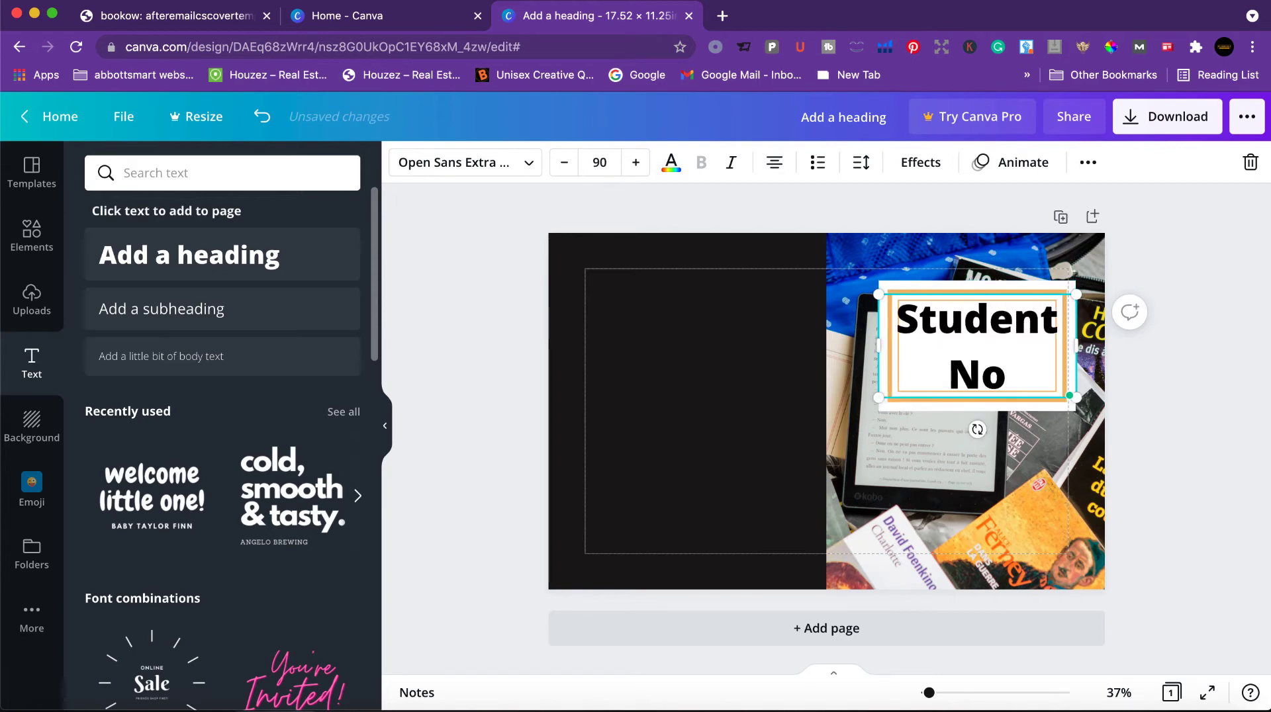
pyautogui.write('o')
pyautogui.press('BackSpace')
pyautogui.write('te')
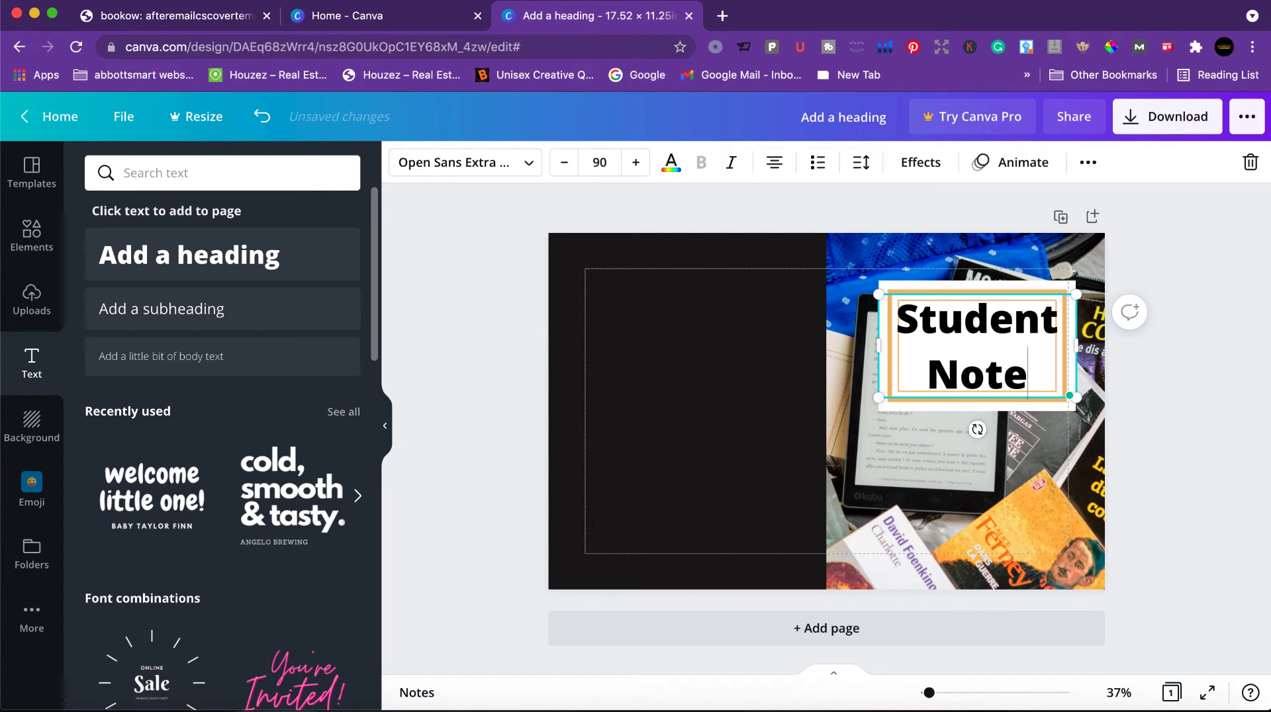
pyautogui.write('book')
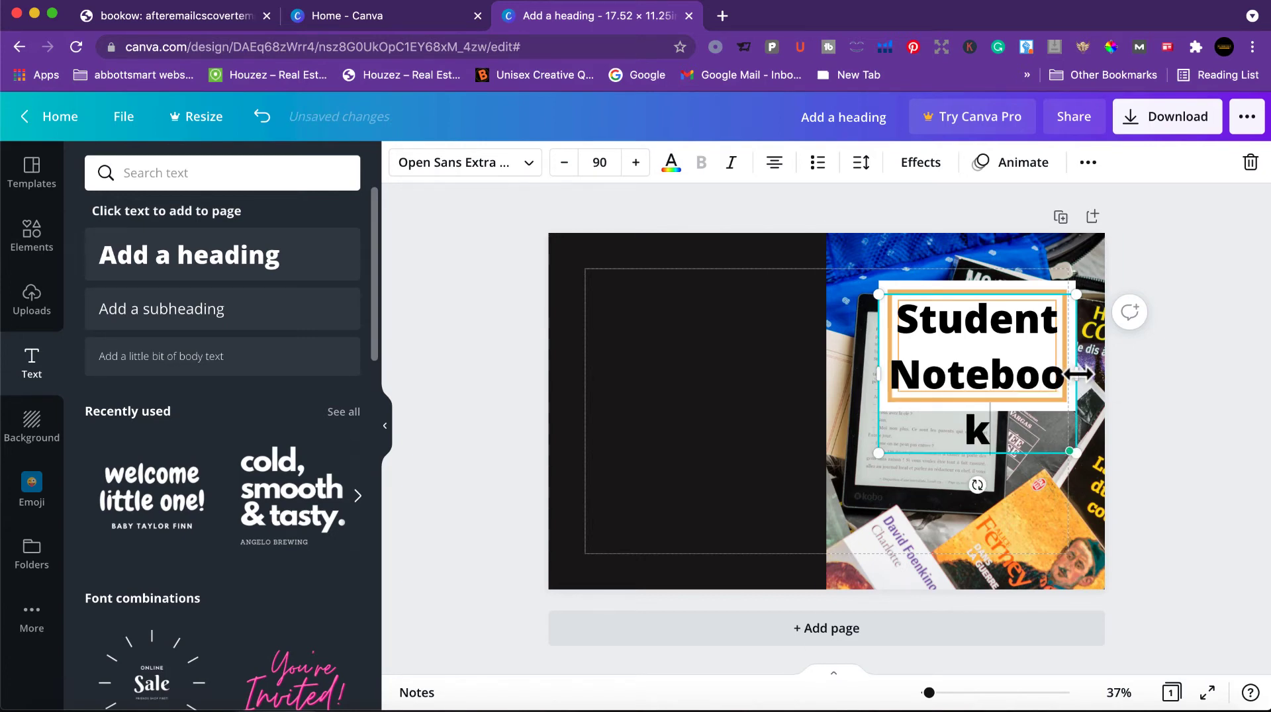
# Step: Widen the title's text box so "Notebook" fits on one line, scale the text to size 62.3 and centre it in the white frame
pyautogui.moveTo(1077, 374); pyautogui.dragTo(1128, 361)
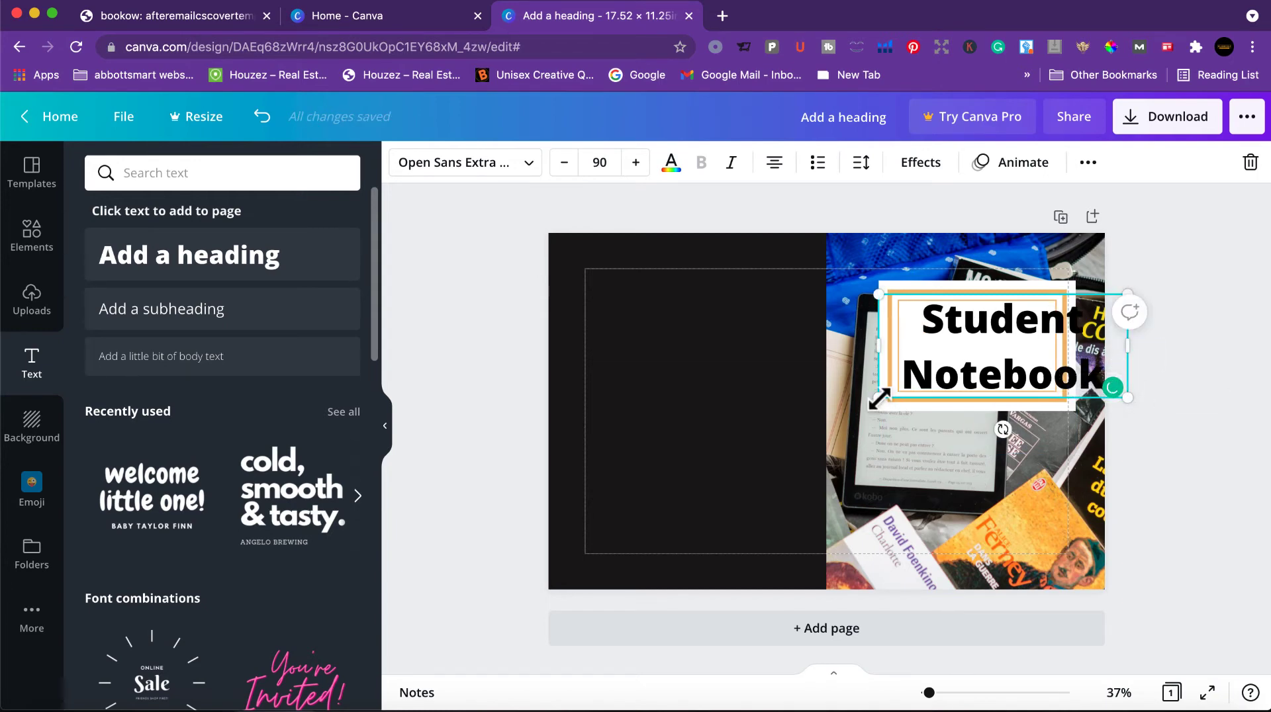
pyautogui.moveTo(879, 398); pyautogui.dragTo(966, 362)
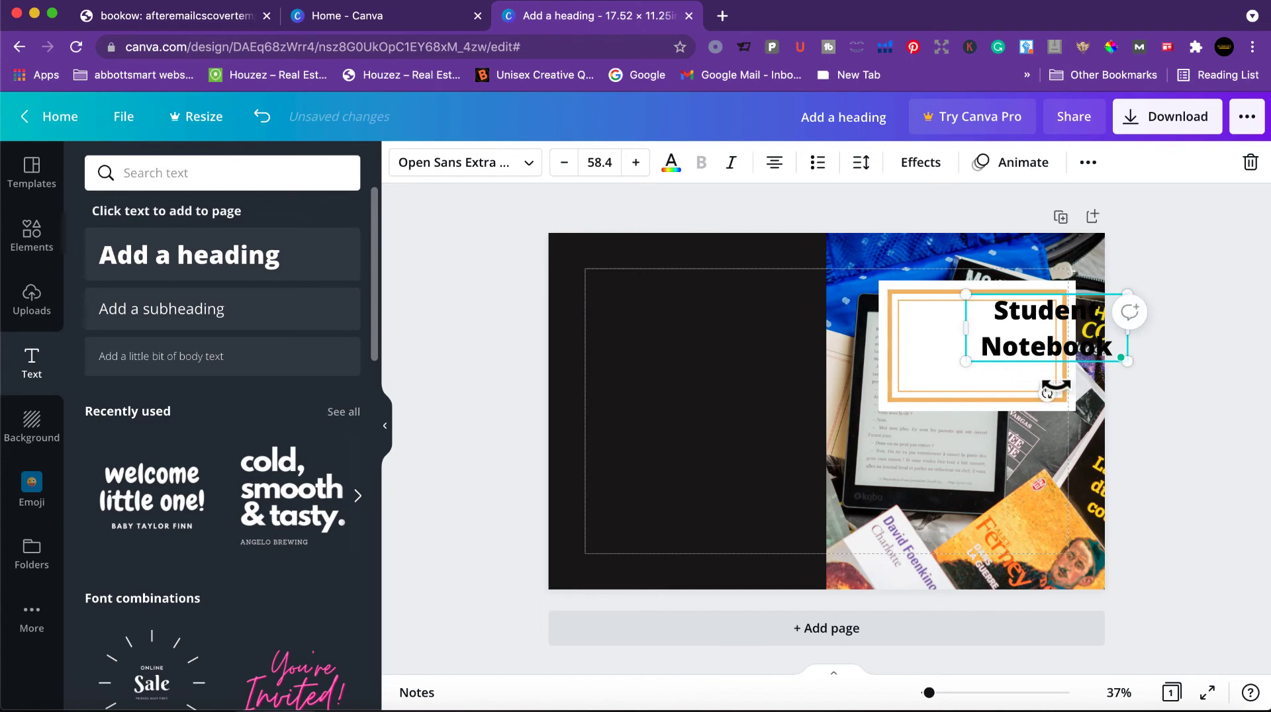
pyautogui.click(1170, 392)
pyautogui.moveTo(1080, 344); pyautogui.dragTo(1012, 362)
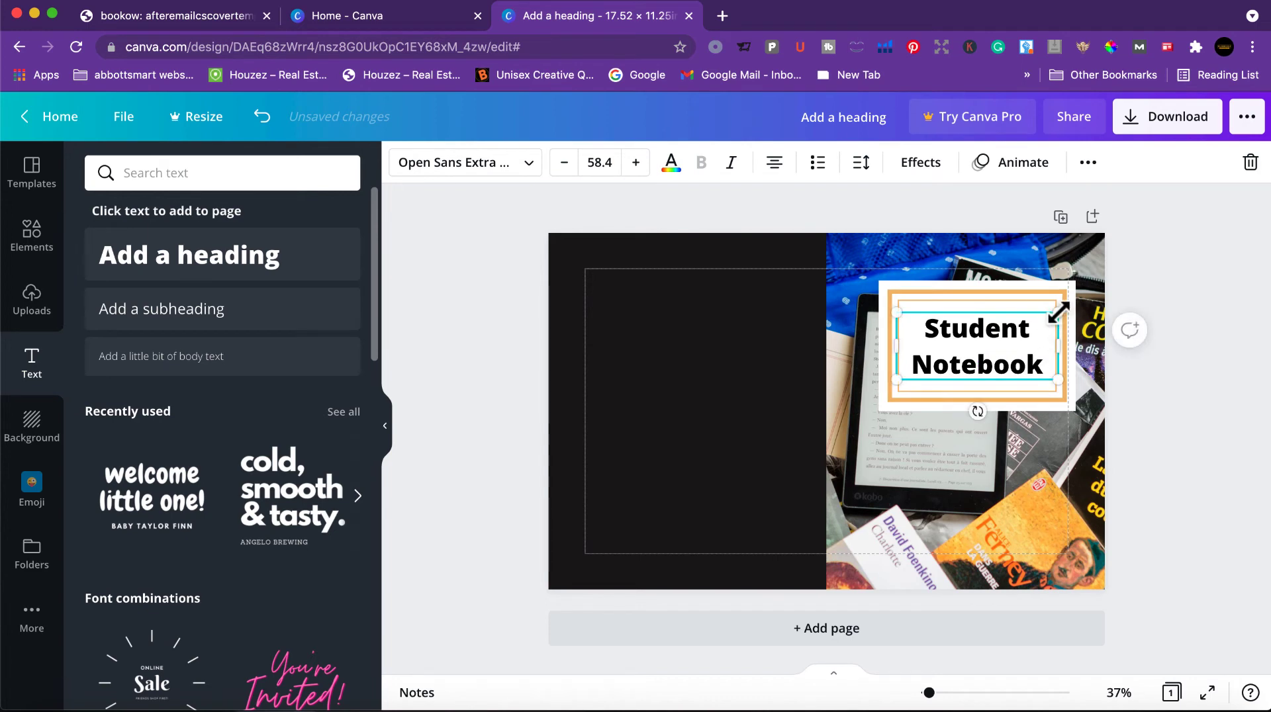
pyautogui.moveTo(1056, 307); pyautogui.dragTo(1059, 300)
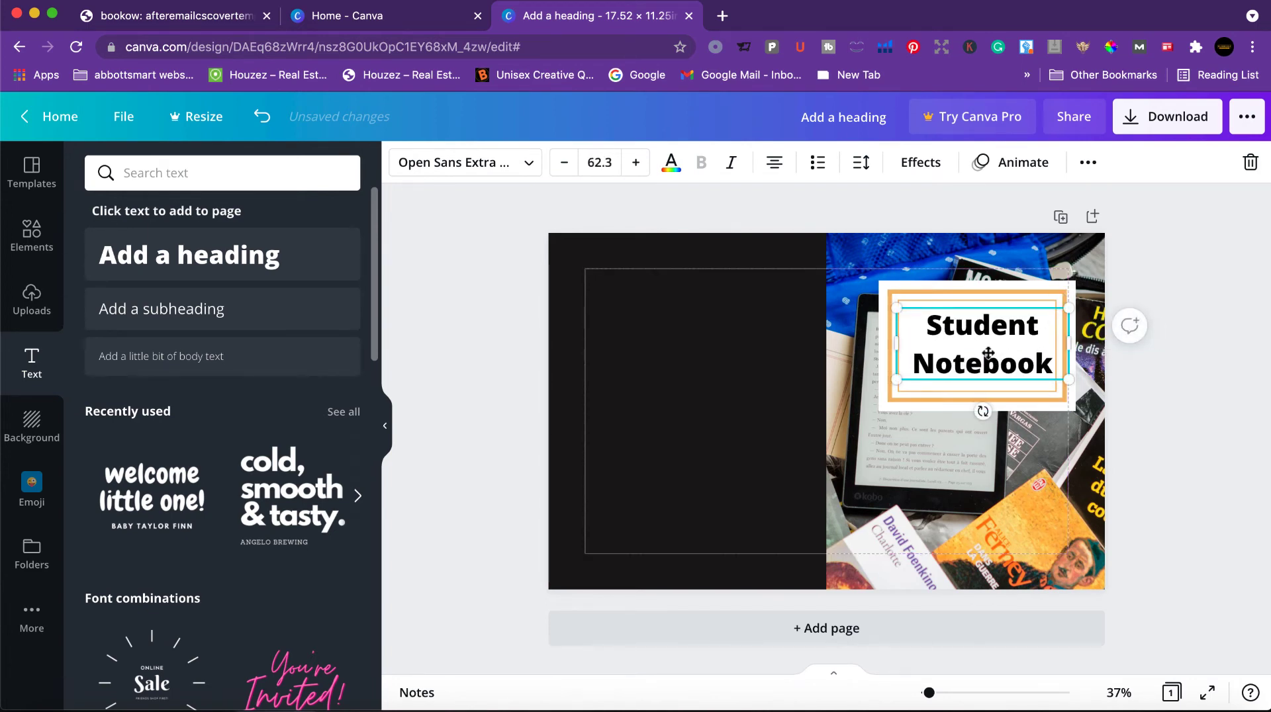
pyautogui.moveTo(988, 354); pyautogui.dragTo(982, 349)
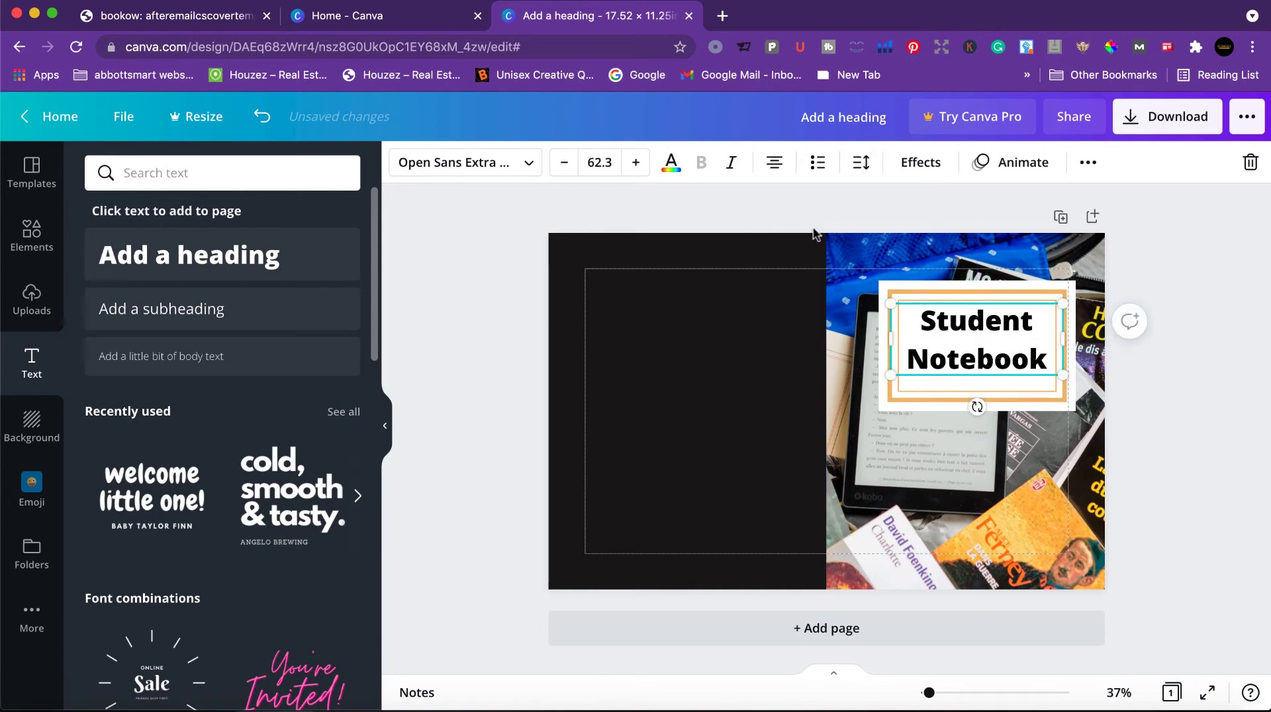
# Step: Change the title's font to Berkshire Swash, scale it to size 58.4 and centre it inside the frame
pyautogui.click(533, 166)
pyautogui.scroll(-3, 198, 539)
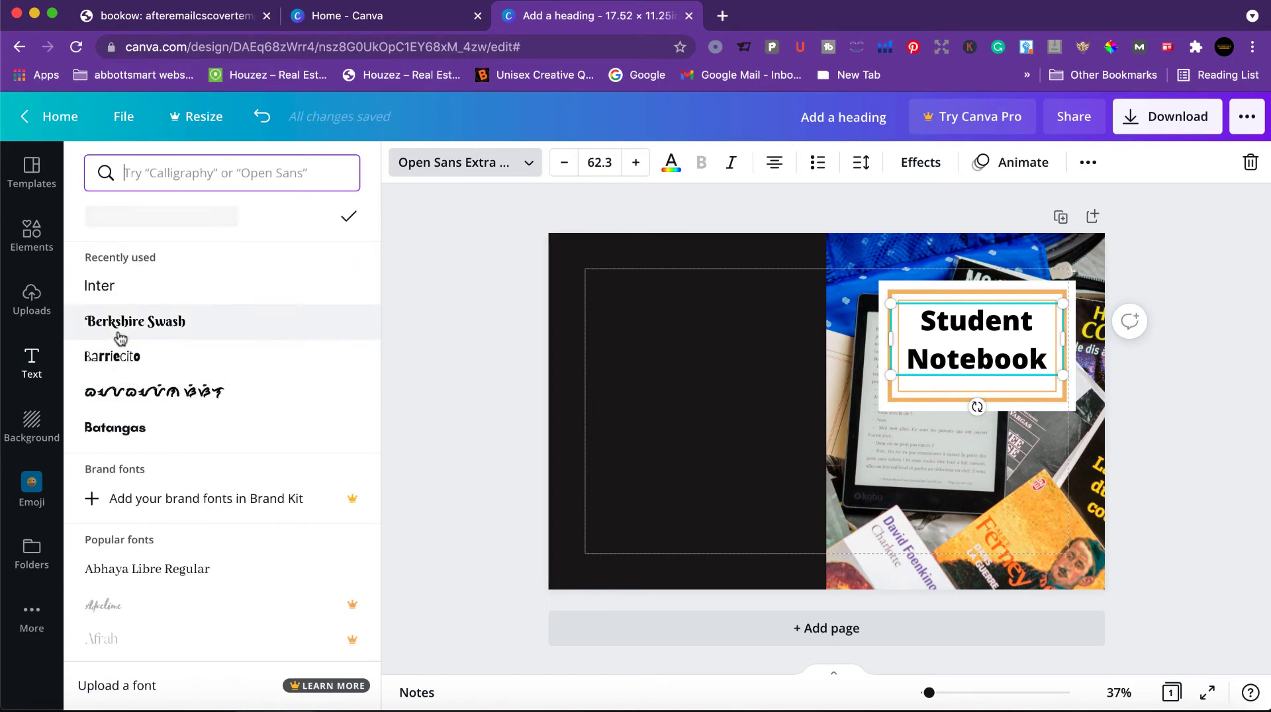
pyautogui.click(122, 324)
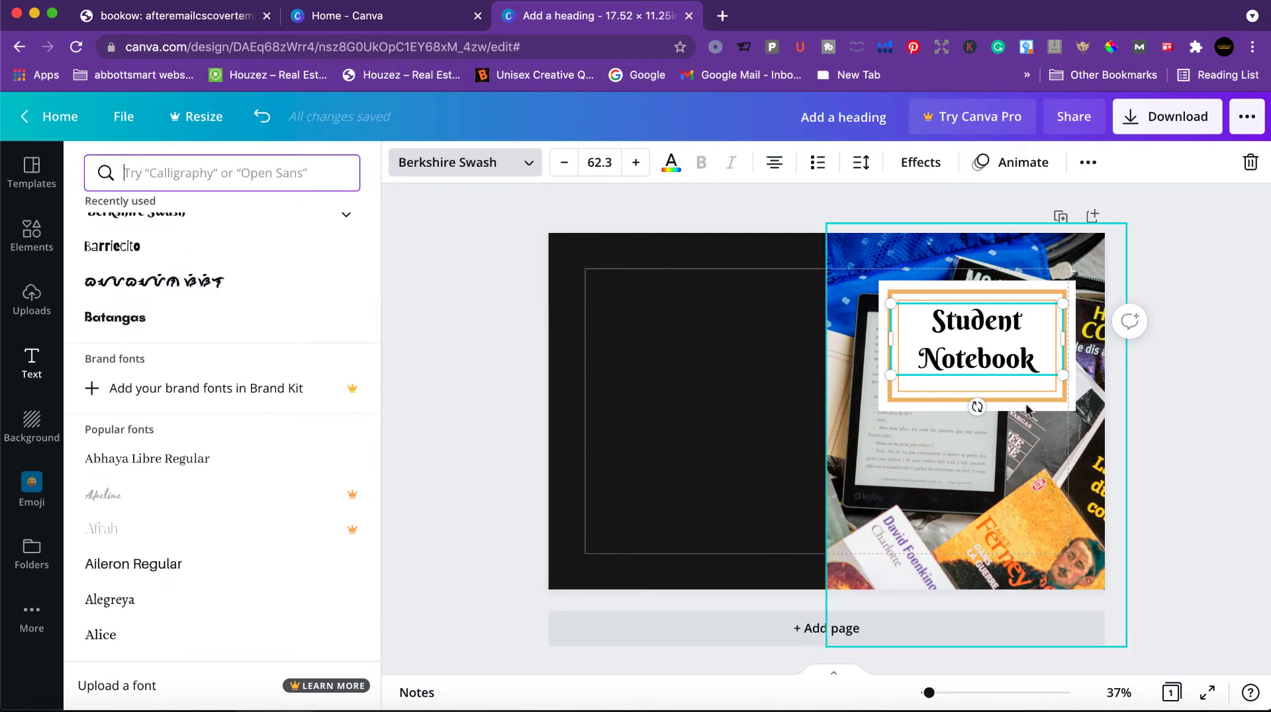
pyautogui.moveTo(1059, 377); pyautogui.dragTo(1007, 360)
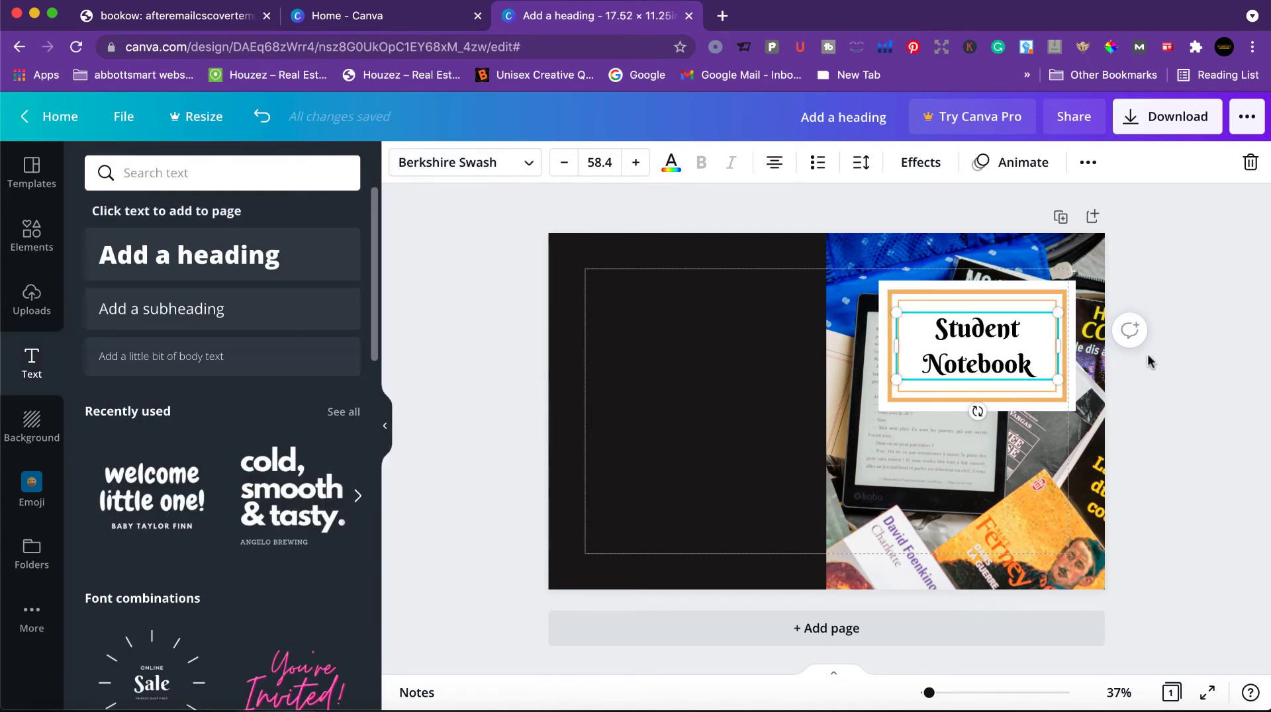
pyautogui.click(1150, 360)
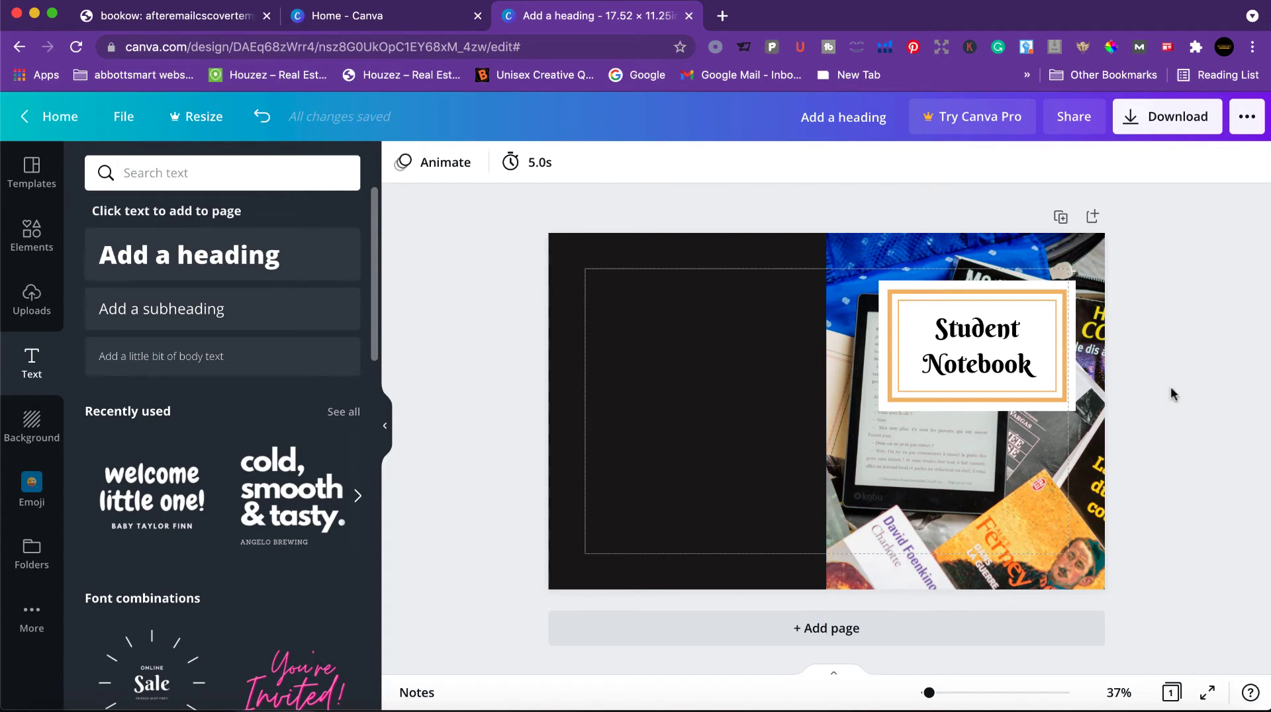
pyautogui.click(649, 542)
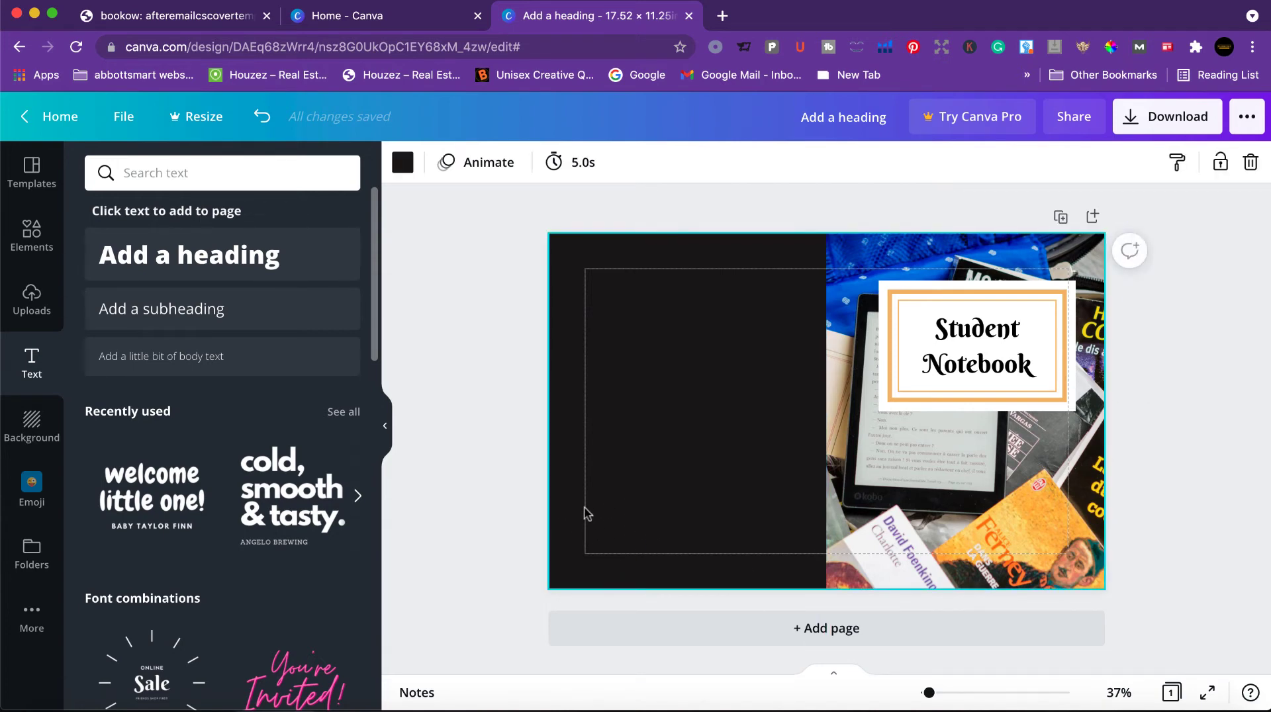
pyautogui.moveTo(605, 519); pyautogui.dragTo(669, 556)
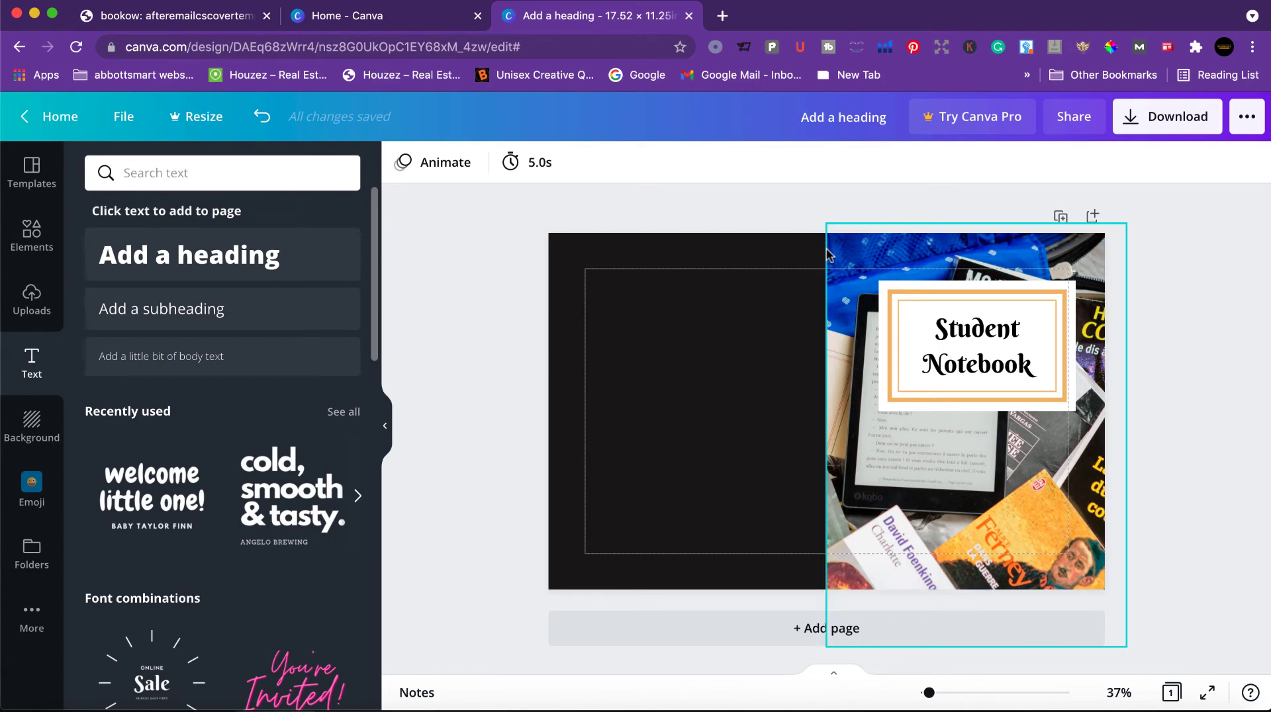
pyautogui.click(828, 399)
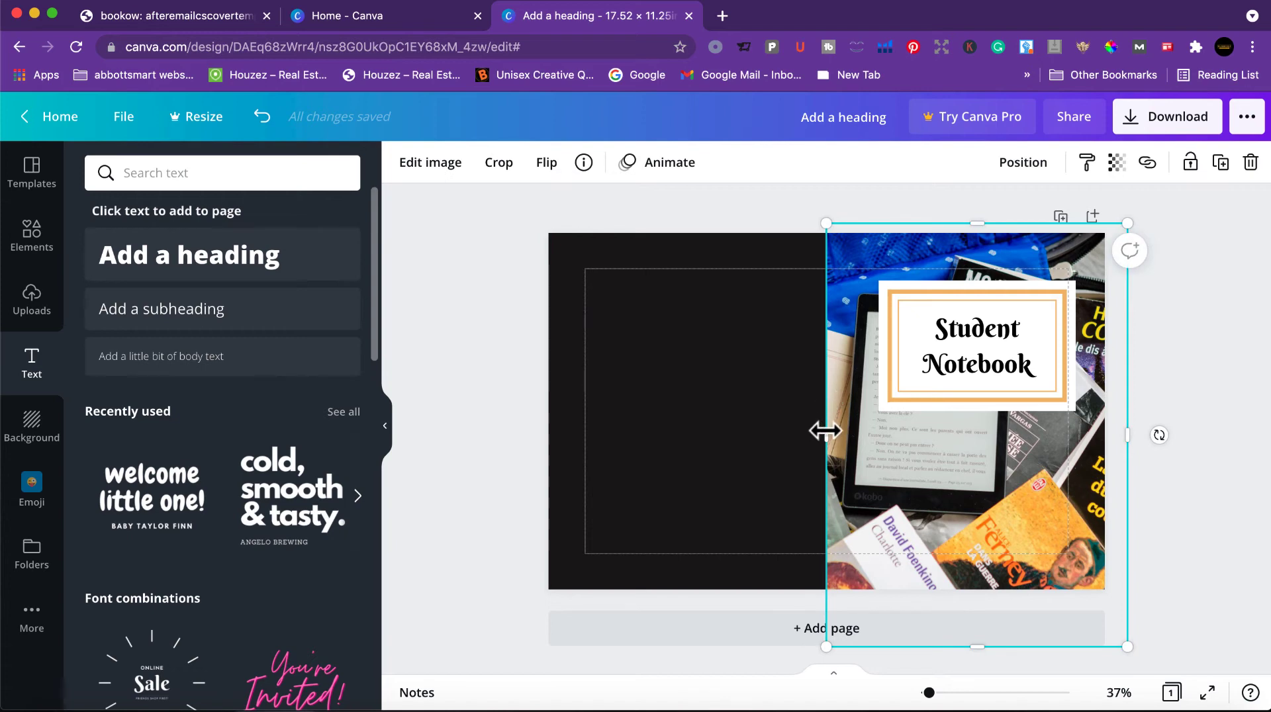
pyautogui.moveTo(825, 434); pyautogui.dragTo(827, 434)
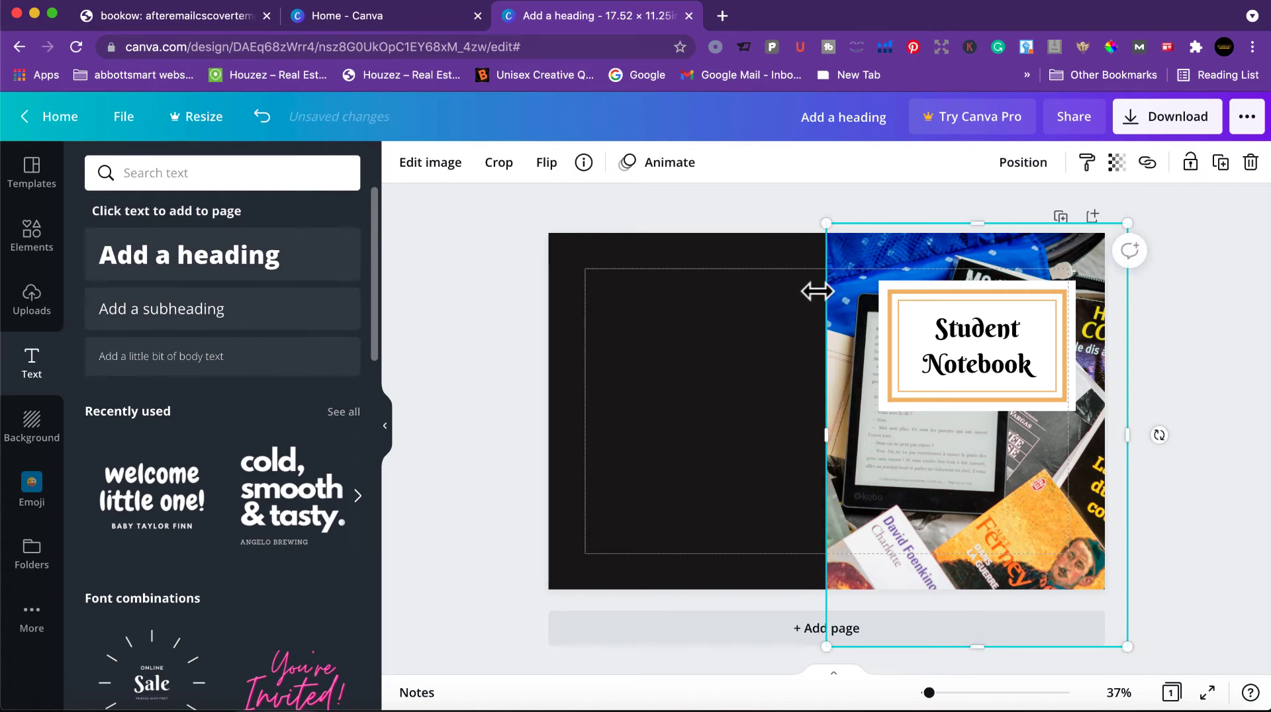
pyautogui.click(1204, 456)
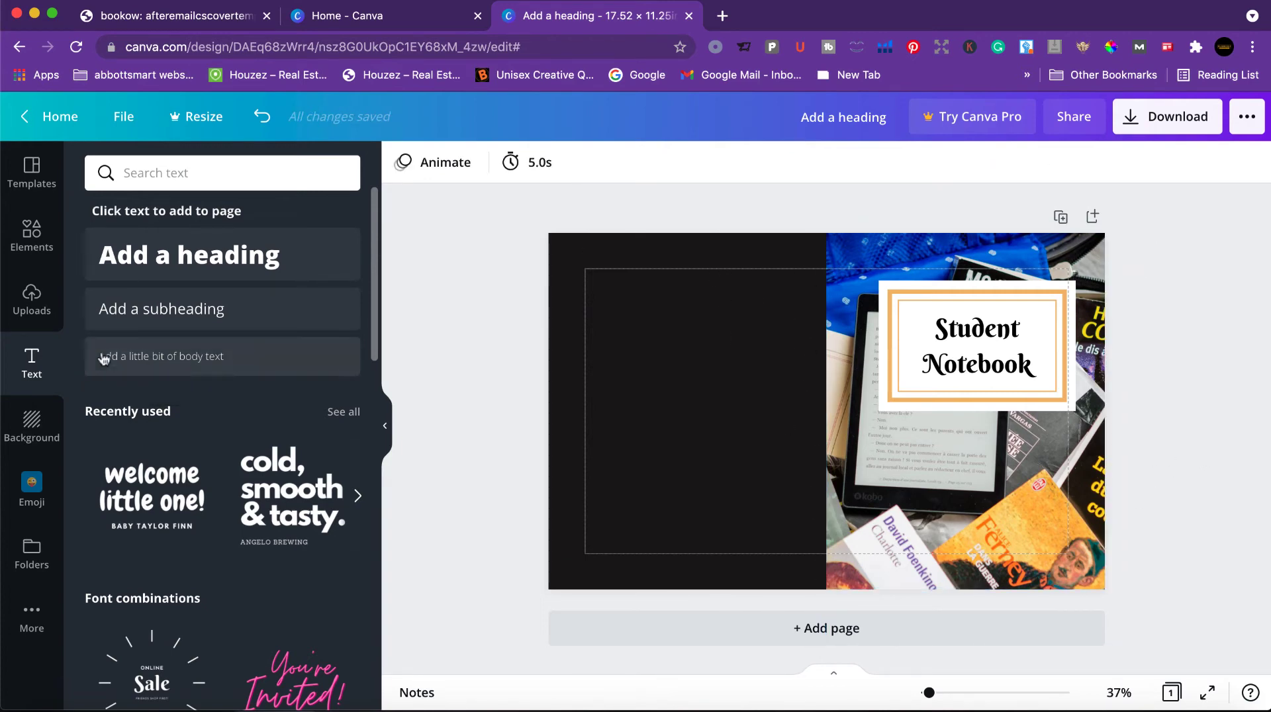
# Step: Add the recently used plain square and reshape it into a narrow vertical orange strip about 12.1 in high over the spine area
pyautogui.click(32, 233)
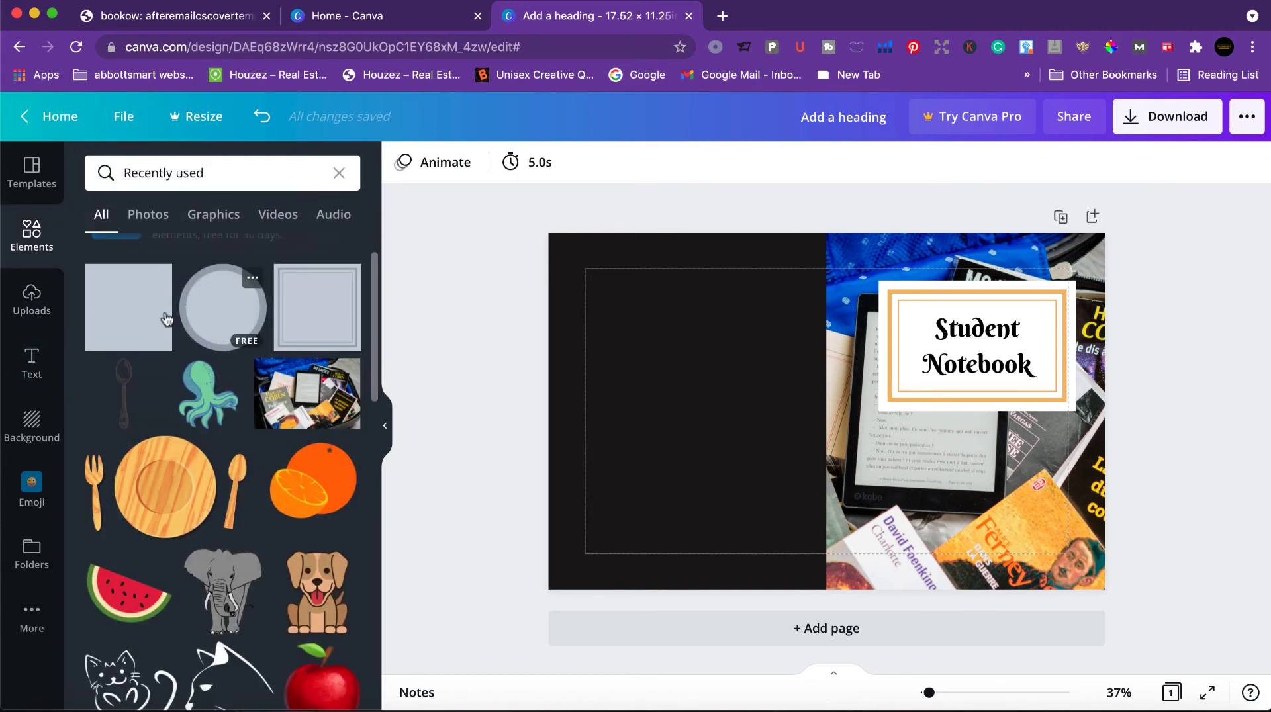
pyautogui.click(113, 306)
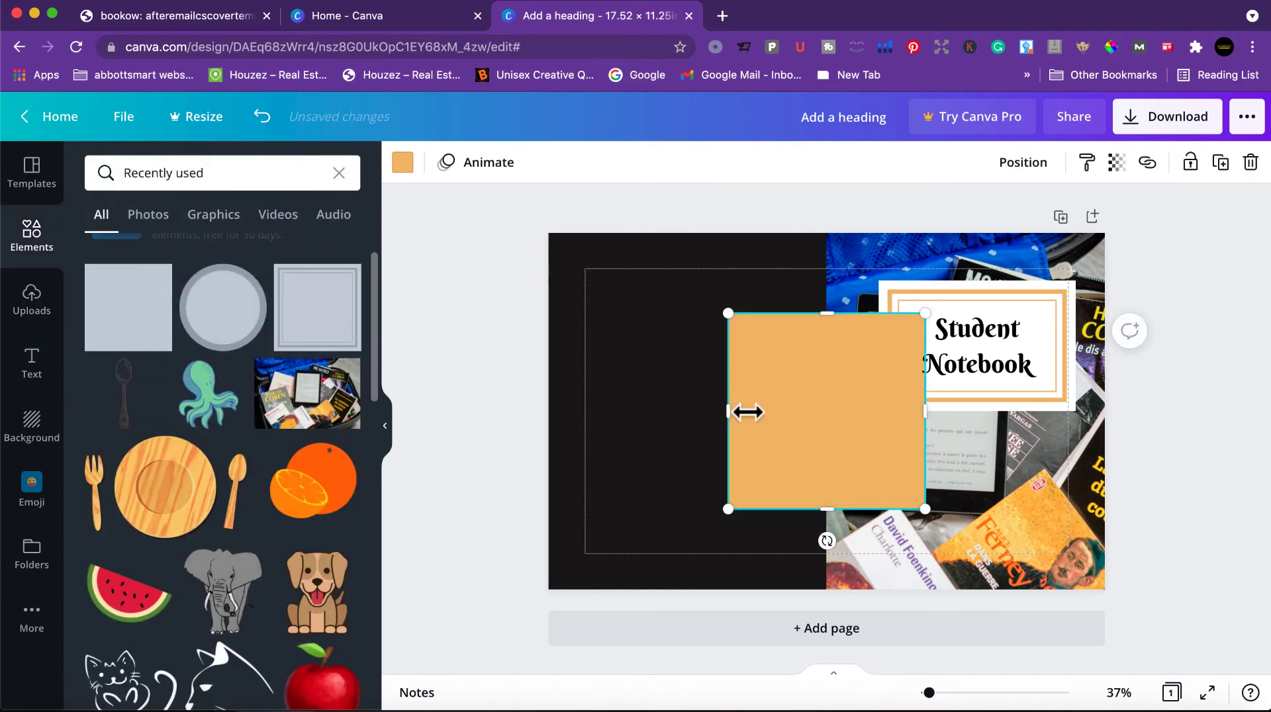
pyautogui.moveTo(747, 412); pyautogui.dragTo(800, 345)
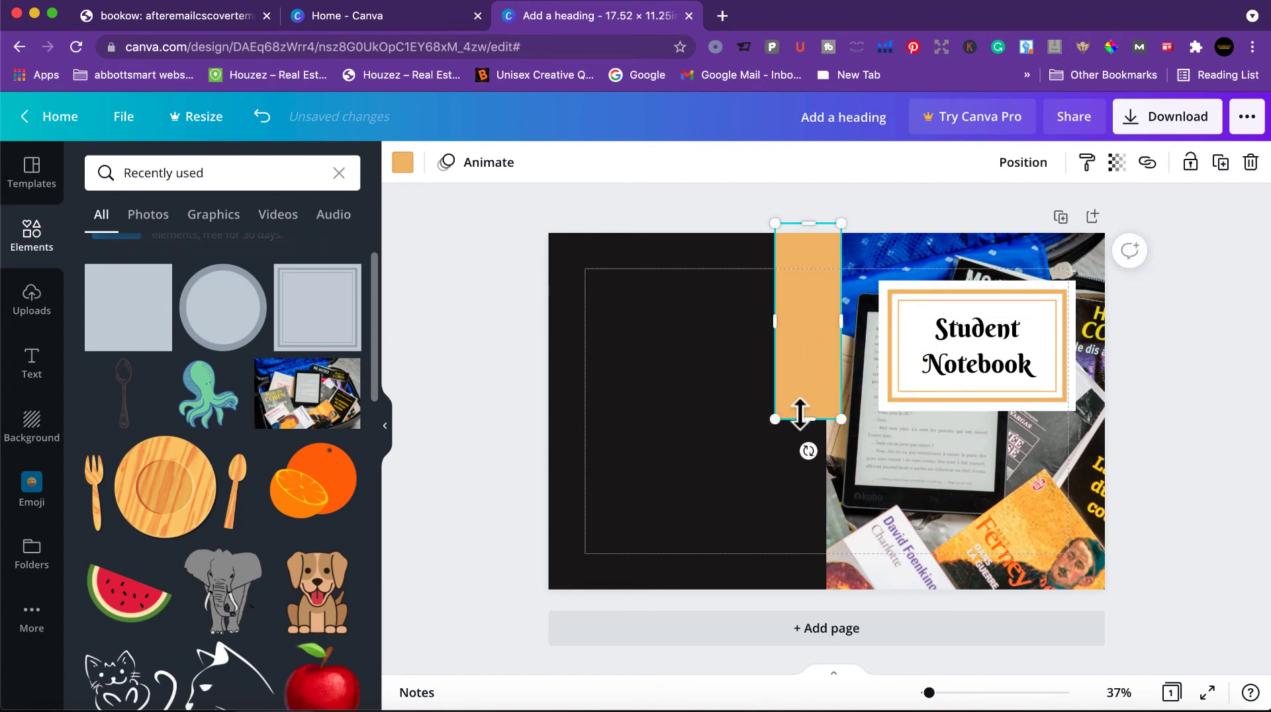
pyautogui.moveTo(802, 415); pyautogui.dragTo(801, 605)
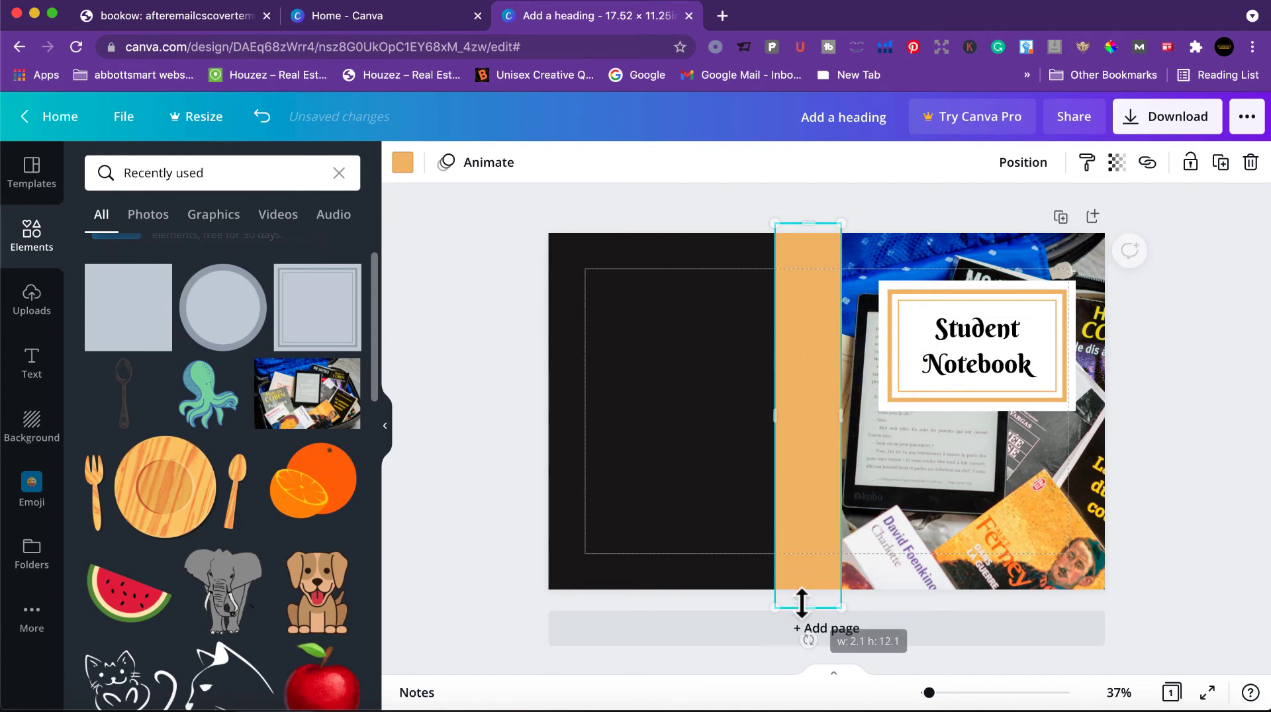
pyautogui.moveTo(773, 418); pyautogui.dragTo(816, 425)
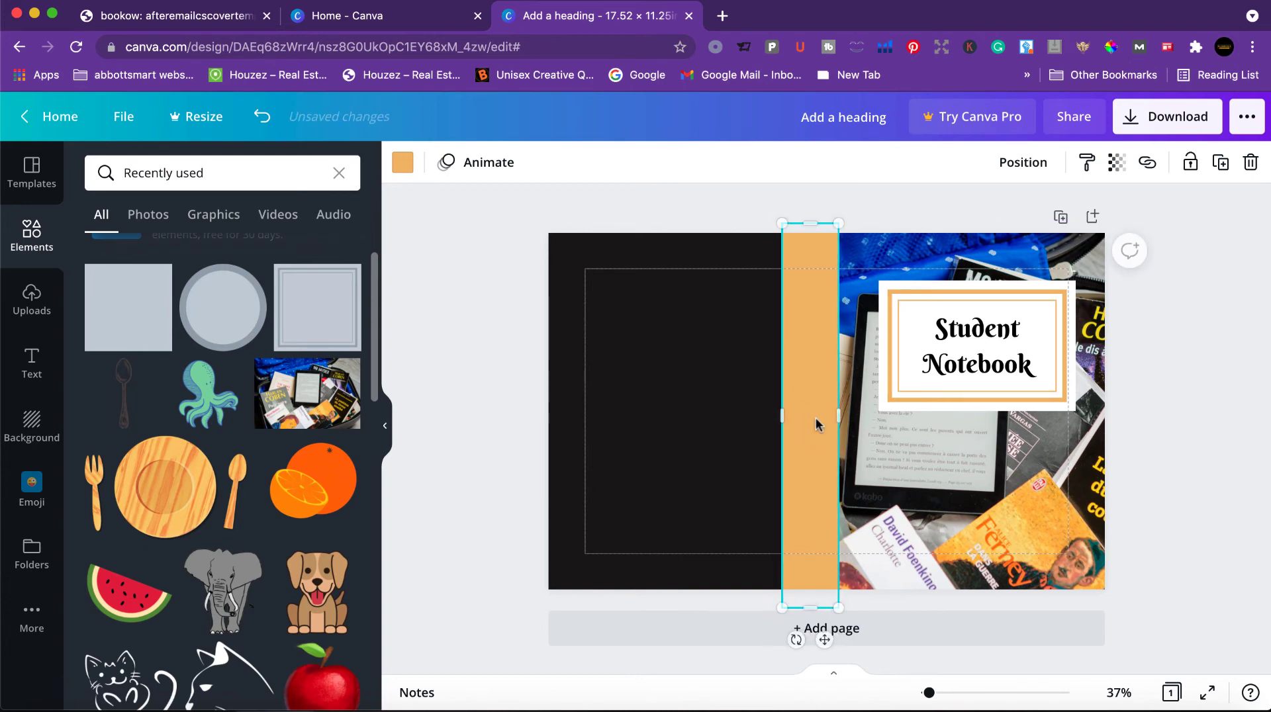
# Step: Align the orange spine strip to the page's horizontal center and vertical middle
pyautogui.click(1020, 165)
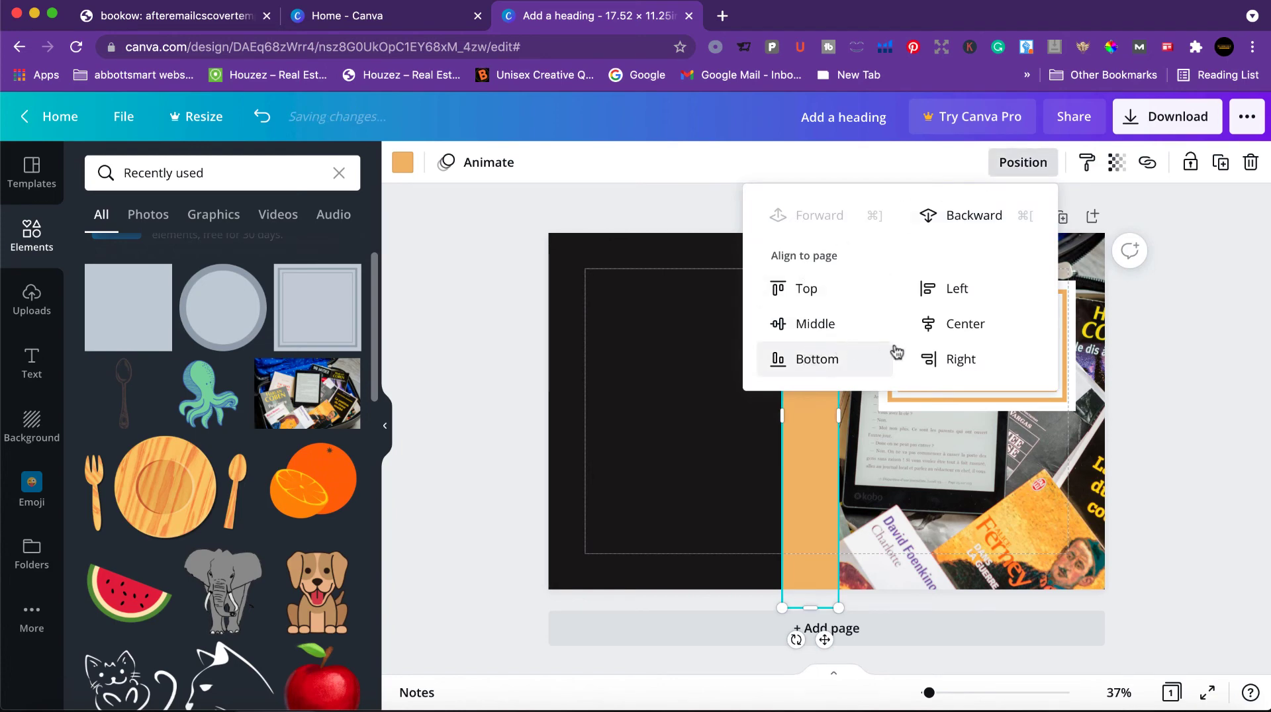
pyautogui.click(957, 329)
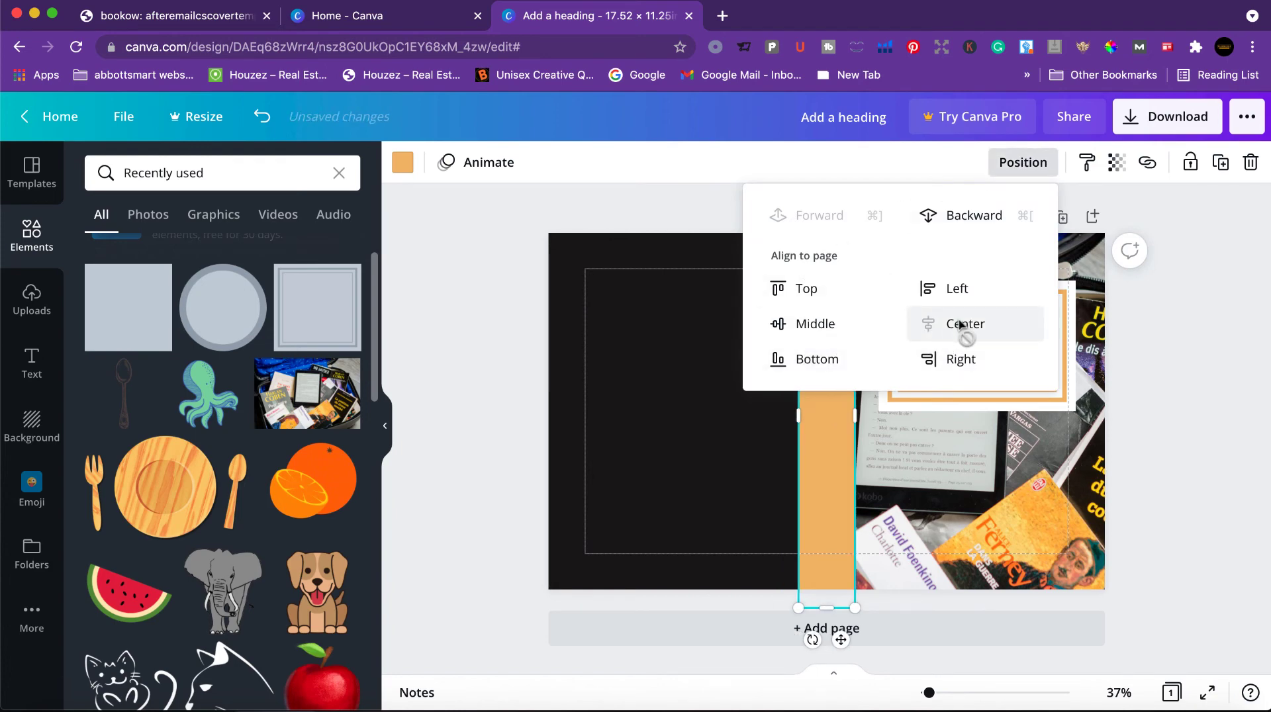
pyautogui.click(804, 327)
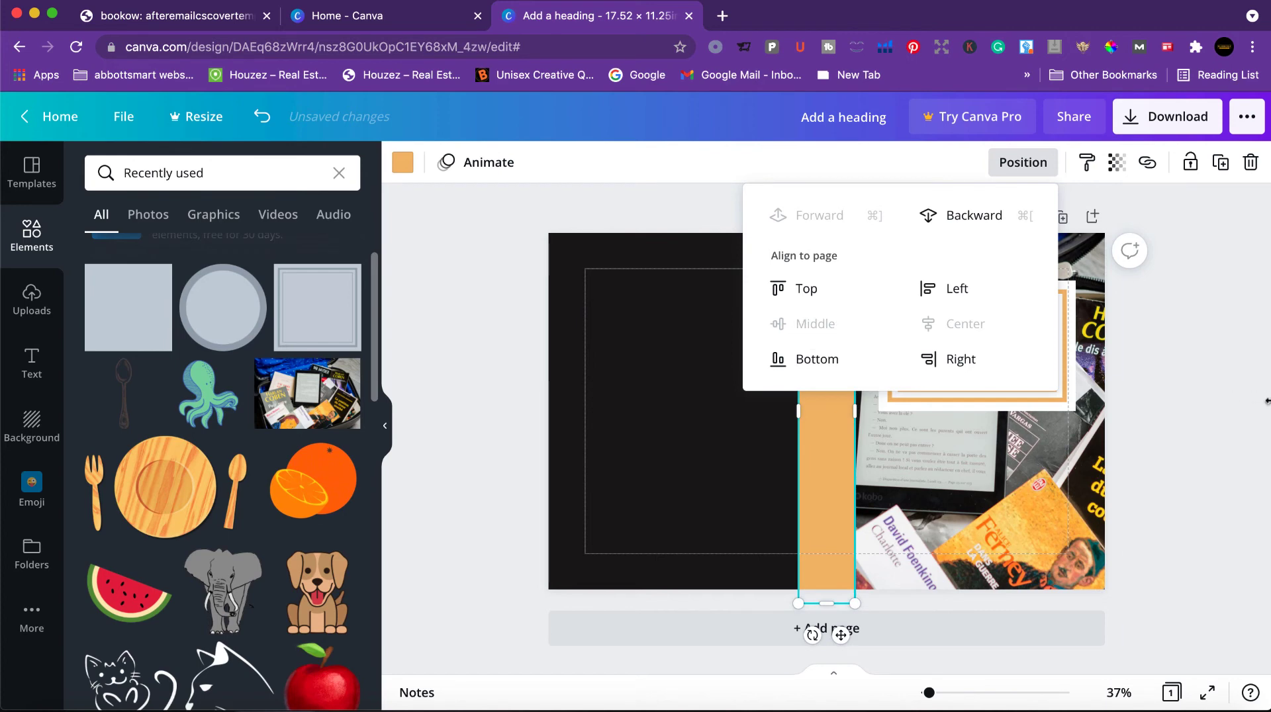
pyautogui.click(814, 495)
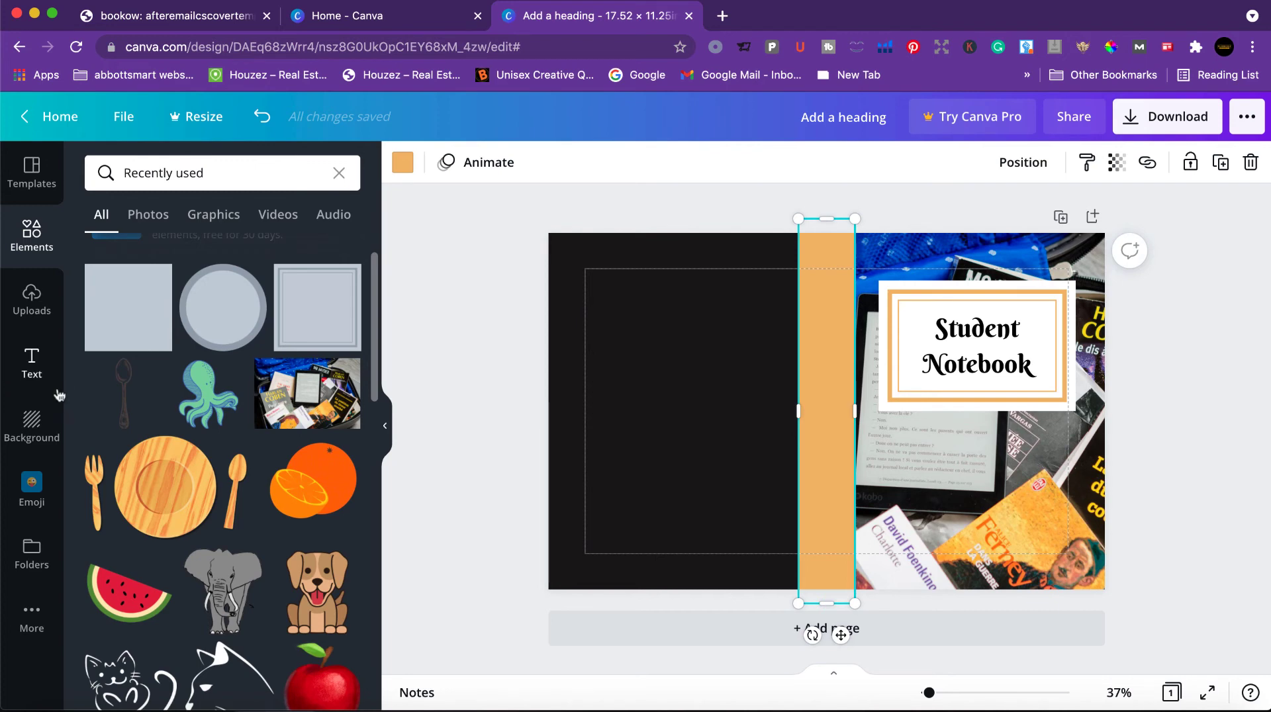
# Step: Add a heading text box reading "STudent Notebbook" to the cover
pyautogui.click(32, 363)
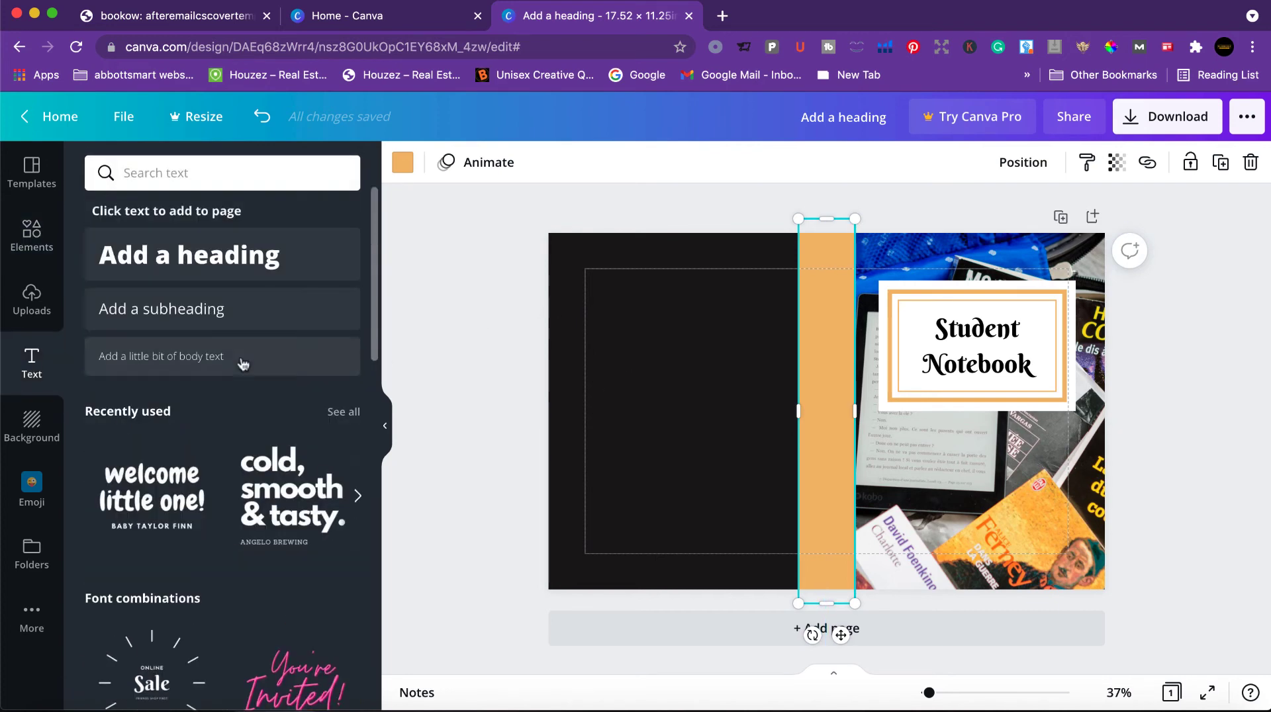
pyautogui.click(228, 268)
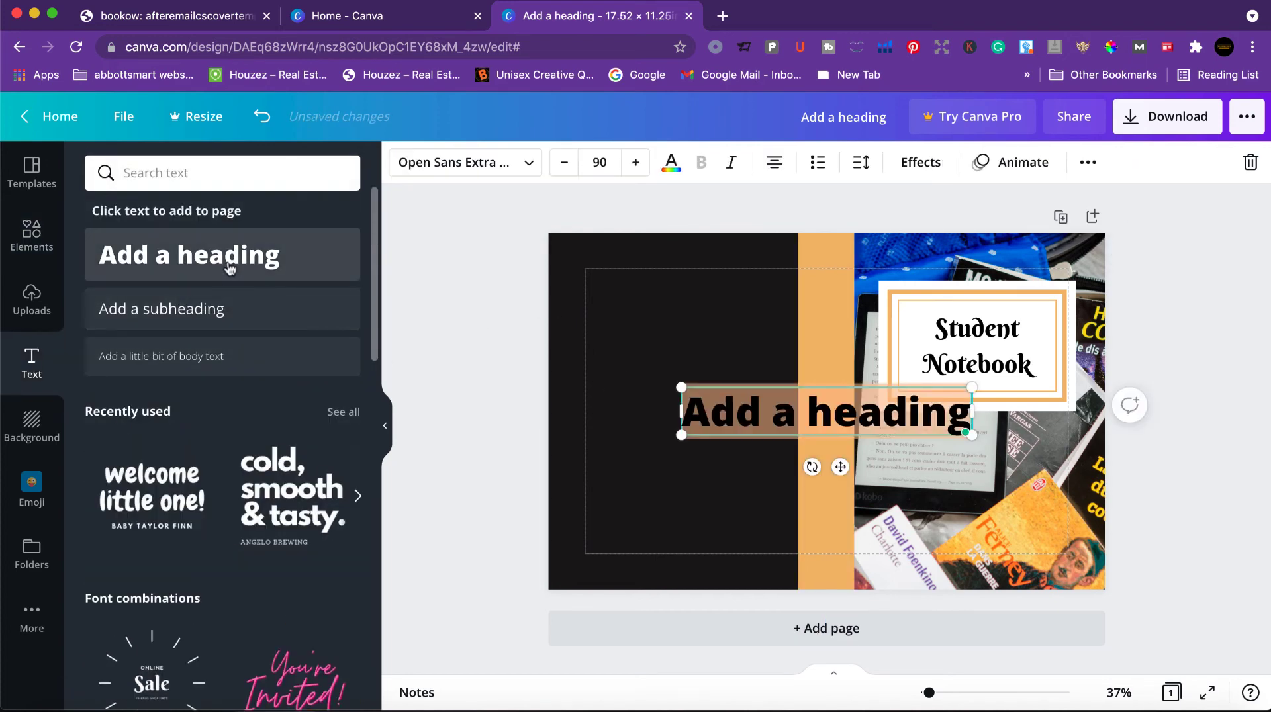
pyautogui.write('Sr')
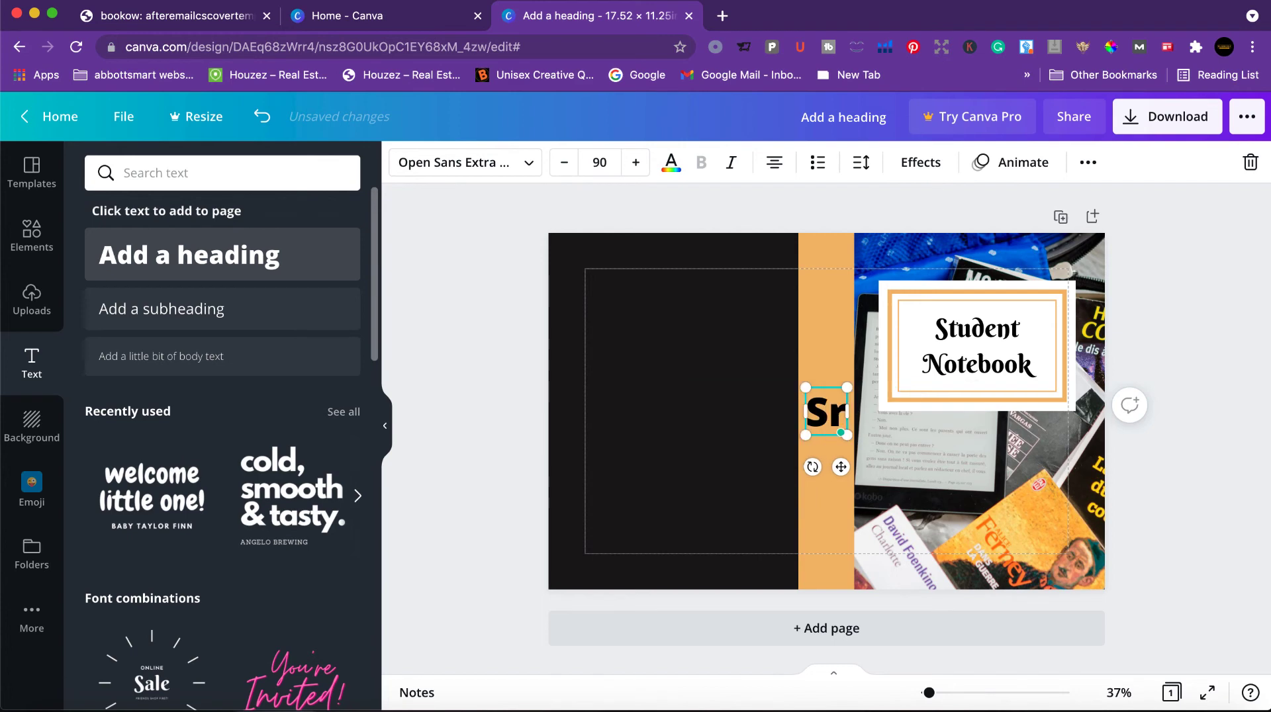
pyautogui.press('BackSpace')
pyautogui.write('Tude')
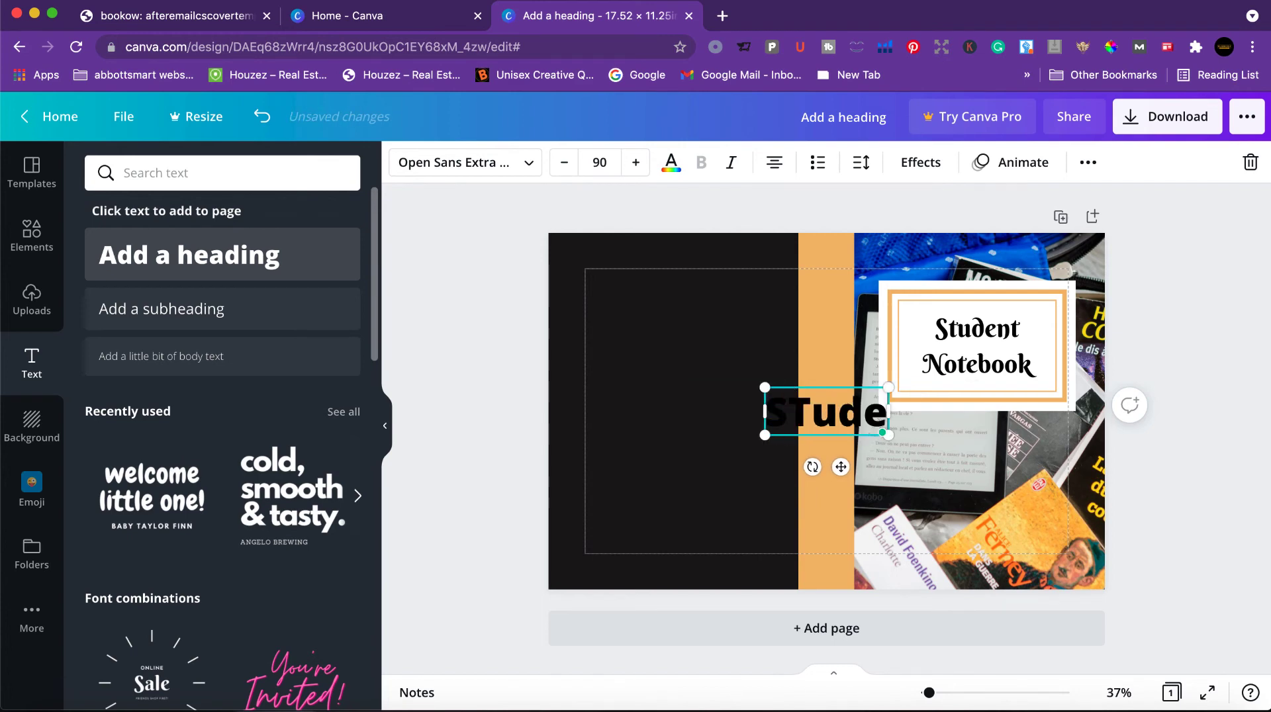
pyautogui.write('nt')
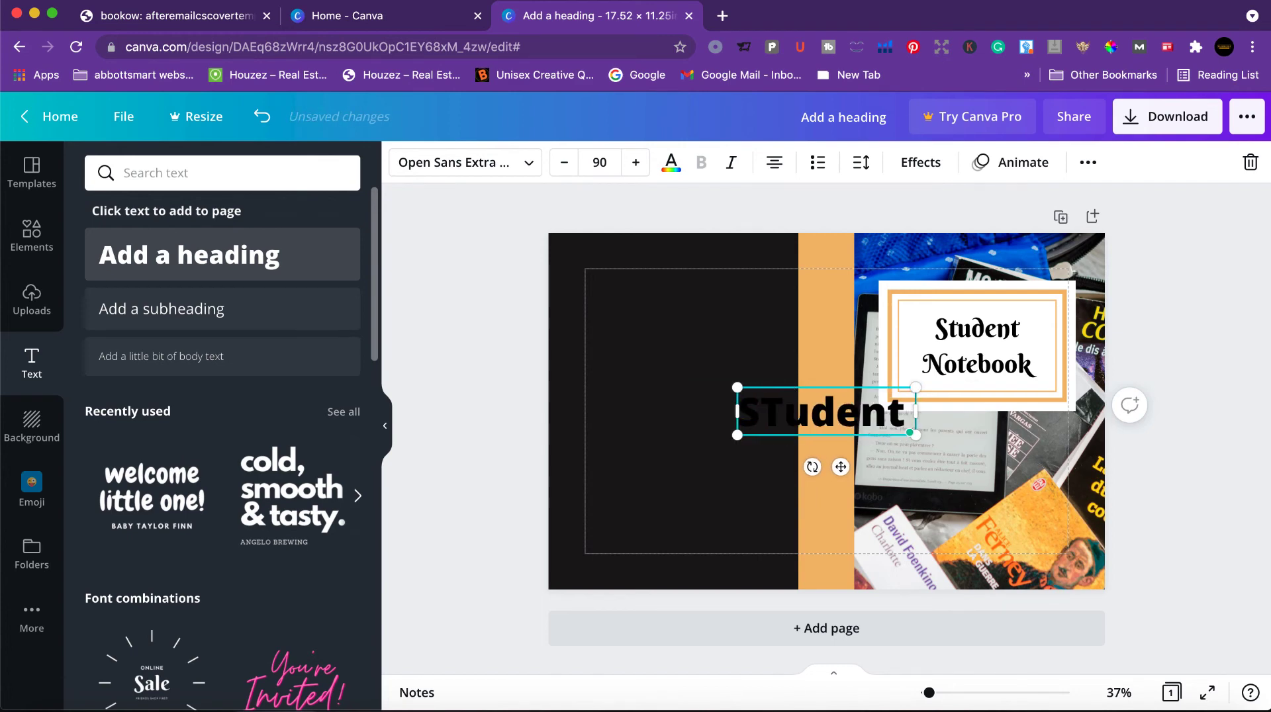
pyautogui.write(' Noo')
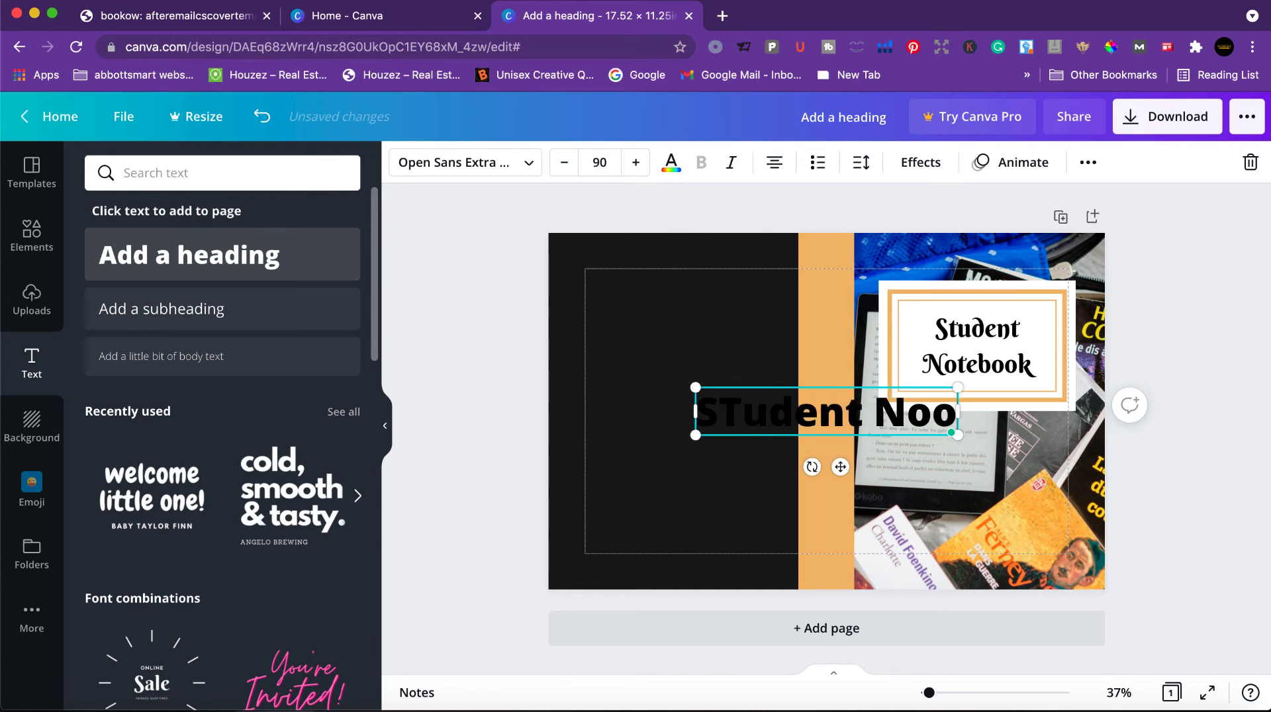
pyautogui.press('BackSpace')
pyautogui.write('tebboo')
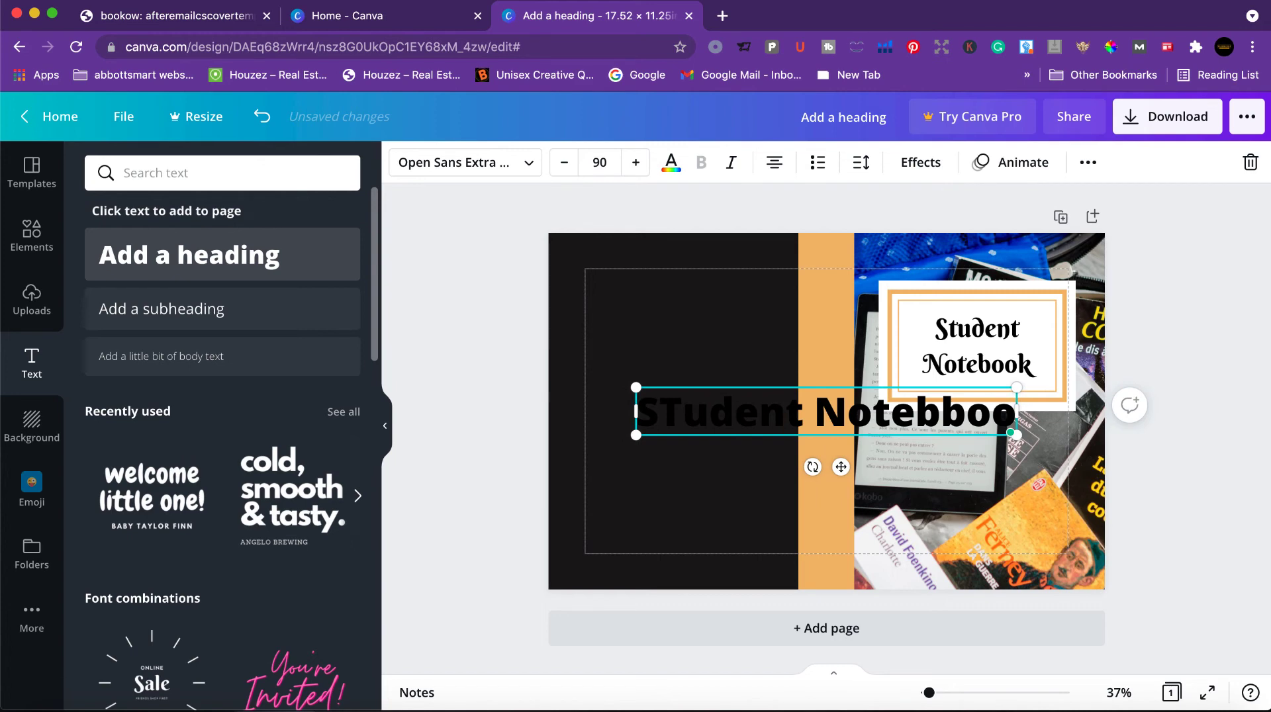
pyautogui.write('k')
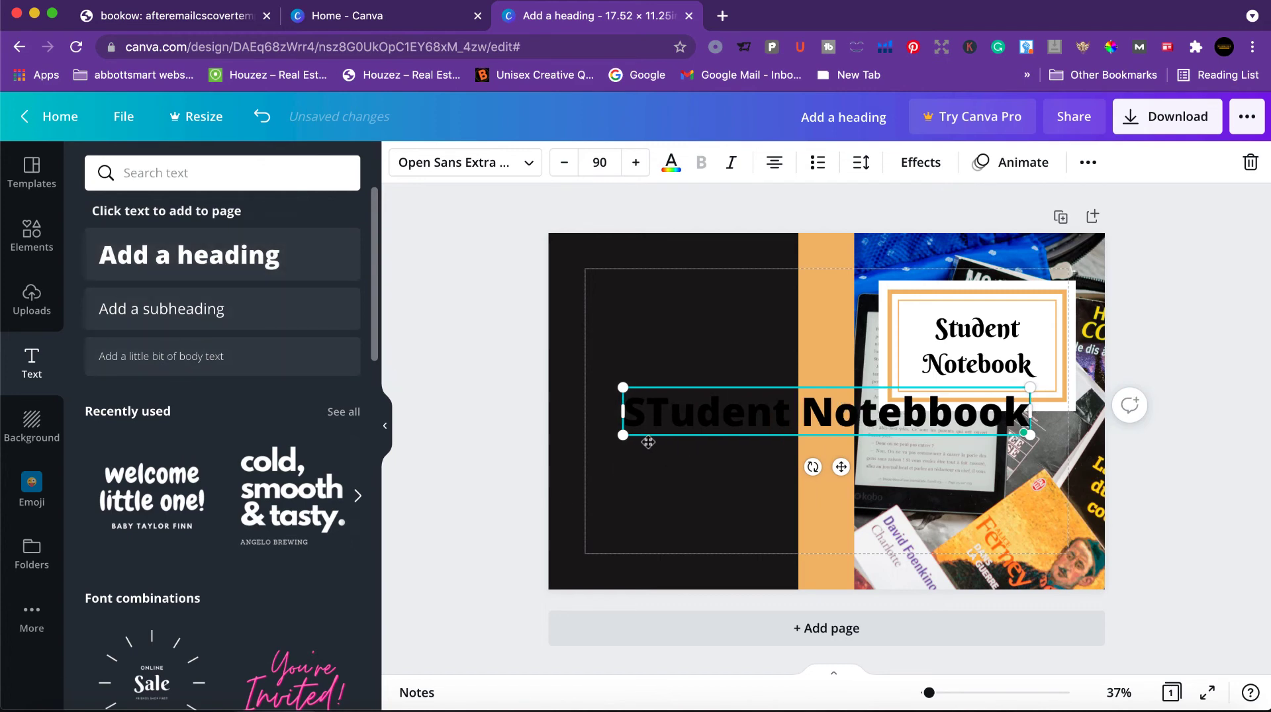
# Step: Scale the new heading to size 29.5, turned to read down the orange spine strip, and align it to the page's horizontal center
pyautogui.moveTo(621, 437); pyautogui.dragTo(893, 402)
pyautogui.moveTo(978, 435); pyautogui.dragTo(768, 398)
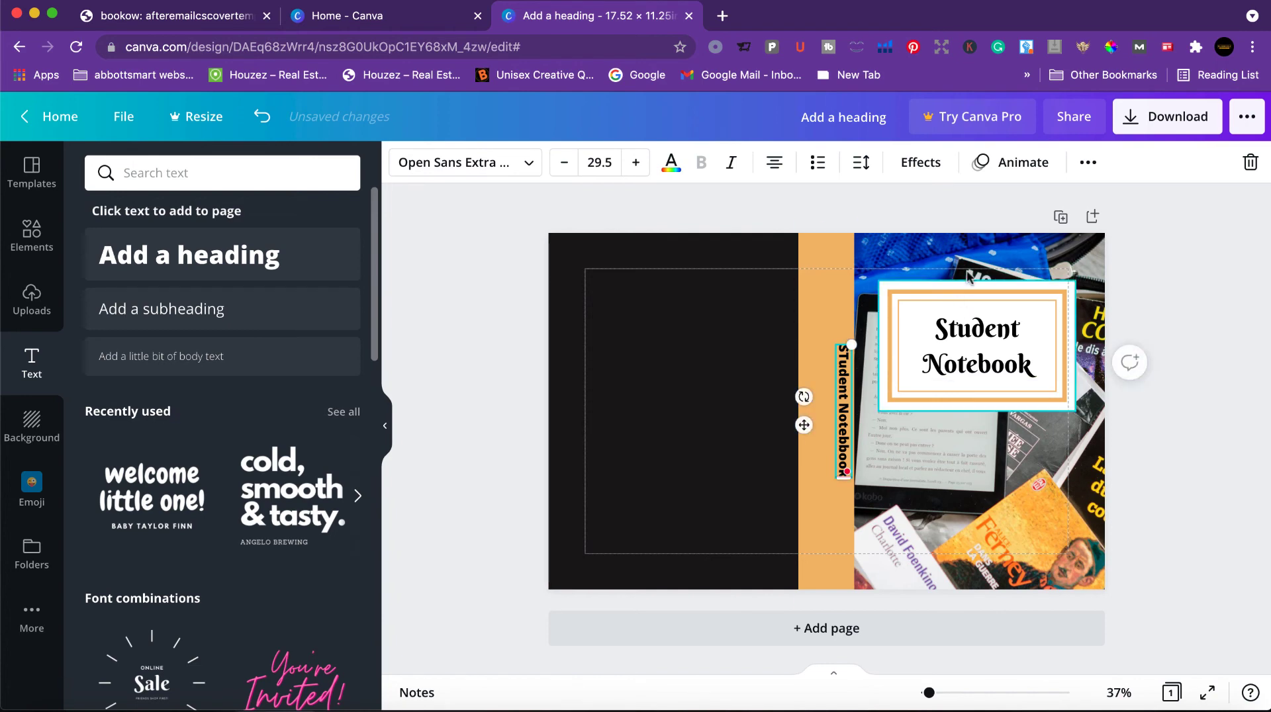
pyautogui.click(1094, 164)
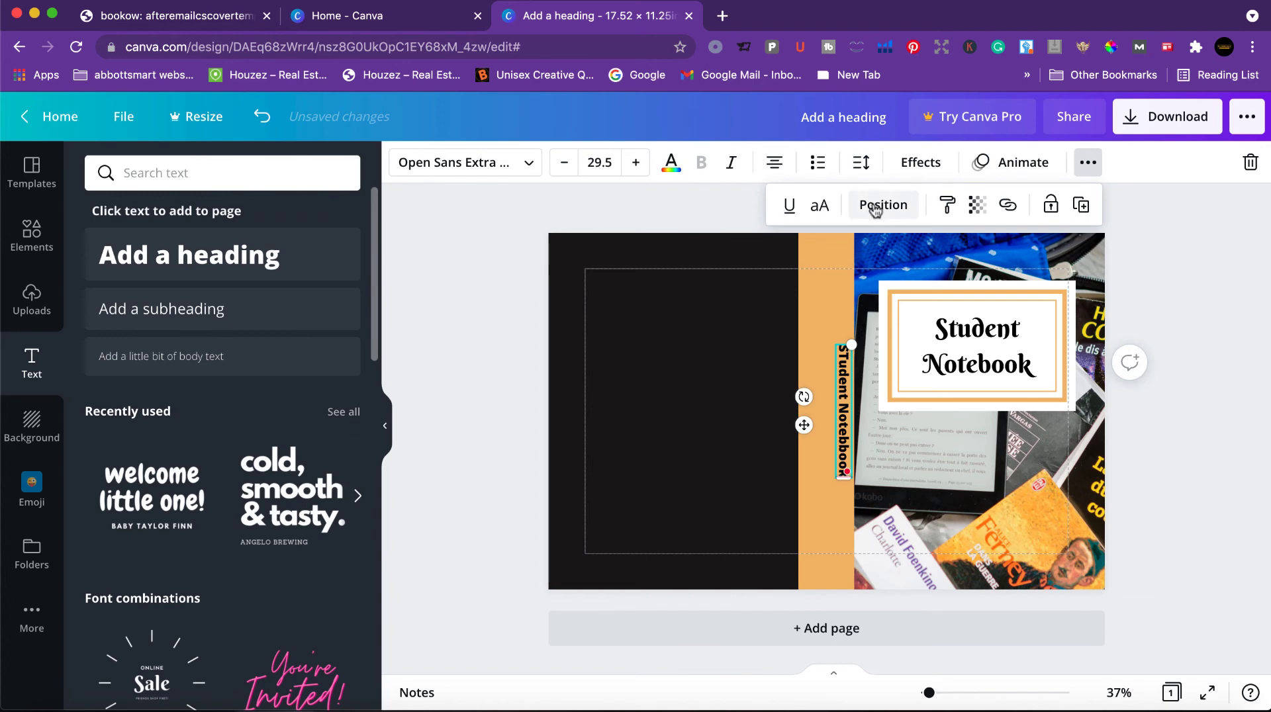
pyautogui.click(863, 210)
pyautogui.click(827, 368)
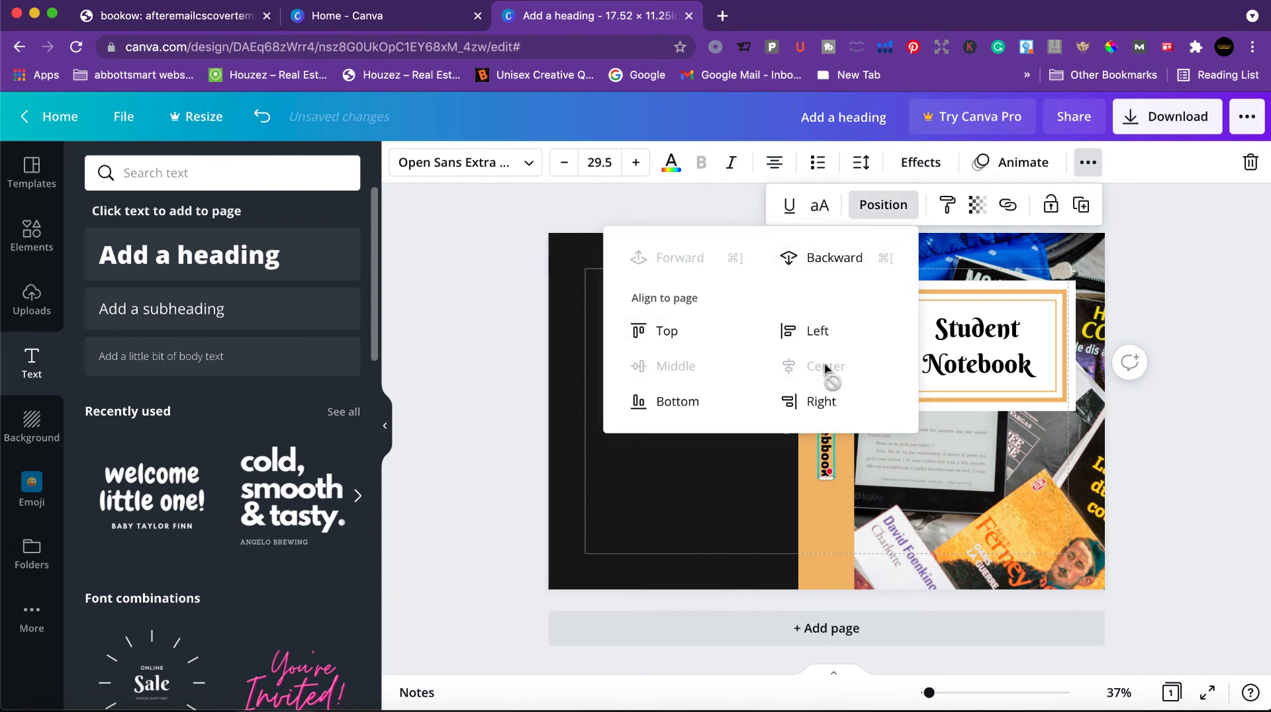
pyautogui.click(1182, 431)
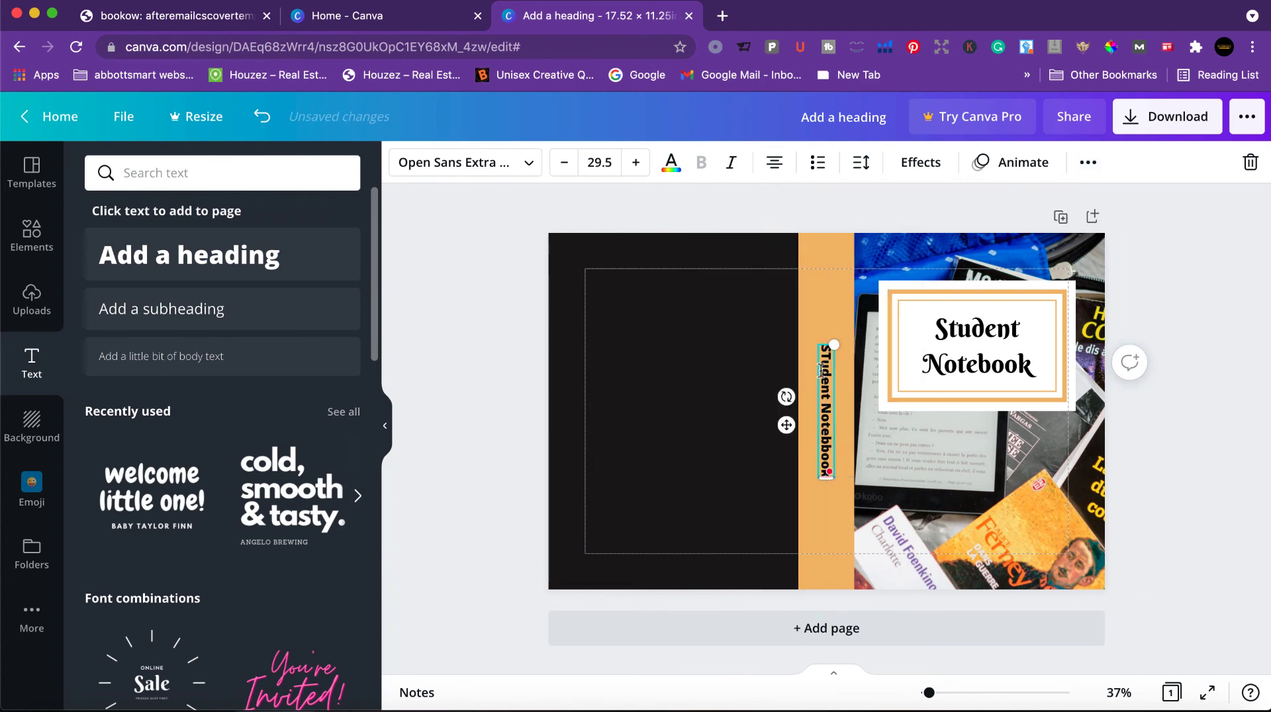
# Step: Scale the spine text to size 14.7 and align it to the page's vertical middle and horizontal center
pyautogui.moveTo(839, 343); pyautogui.dragTo(818, 416)
pyautogui.moveTo(828, 455)
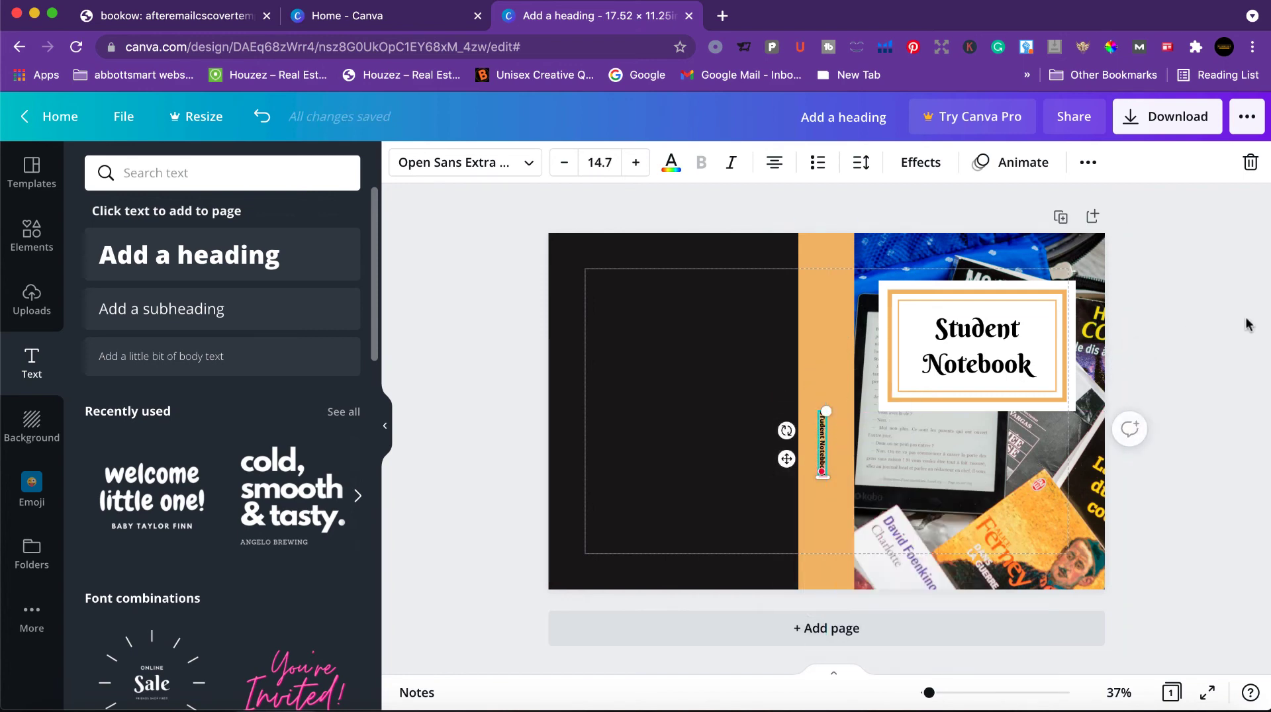
pyautogui.click(1114, 363)
pyautogui.click(820, 457)
pyautogui.click(1088, 162)
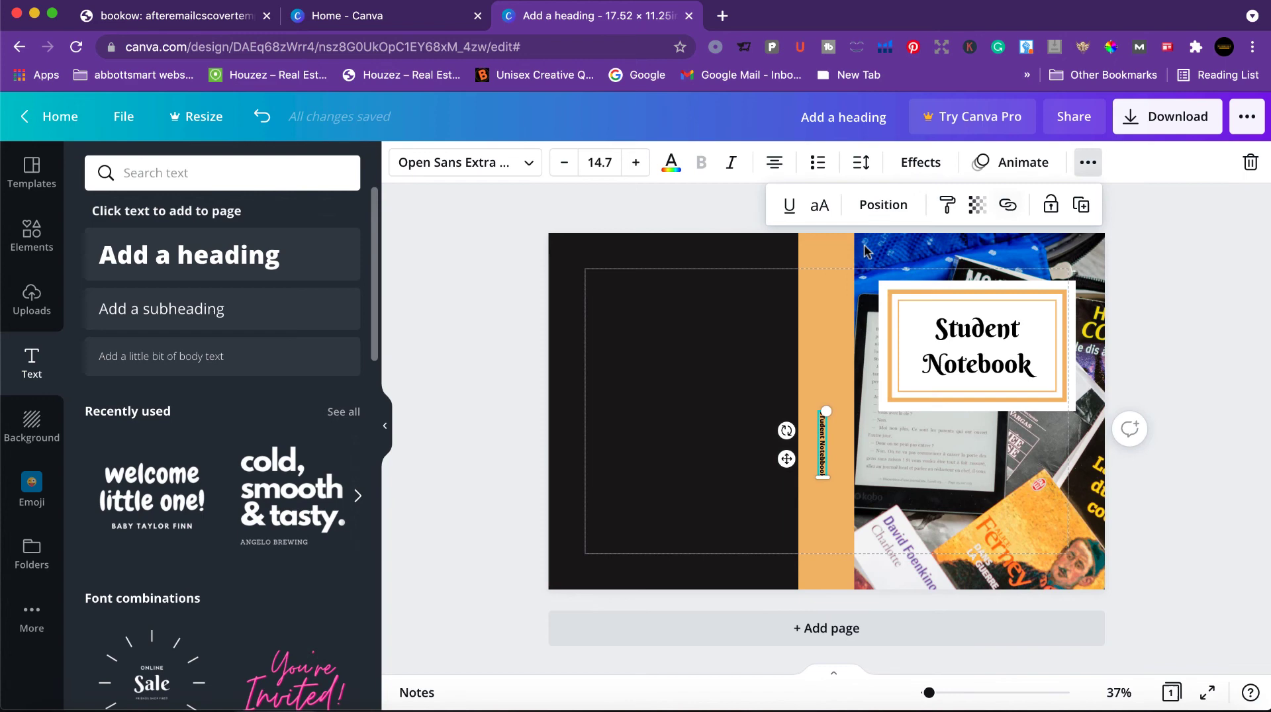
pyautogui.click(883, 204)
pyautogui.click(688, 375)
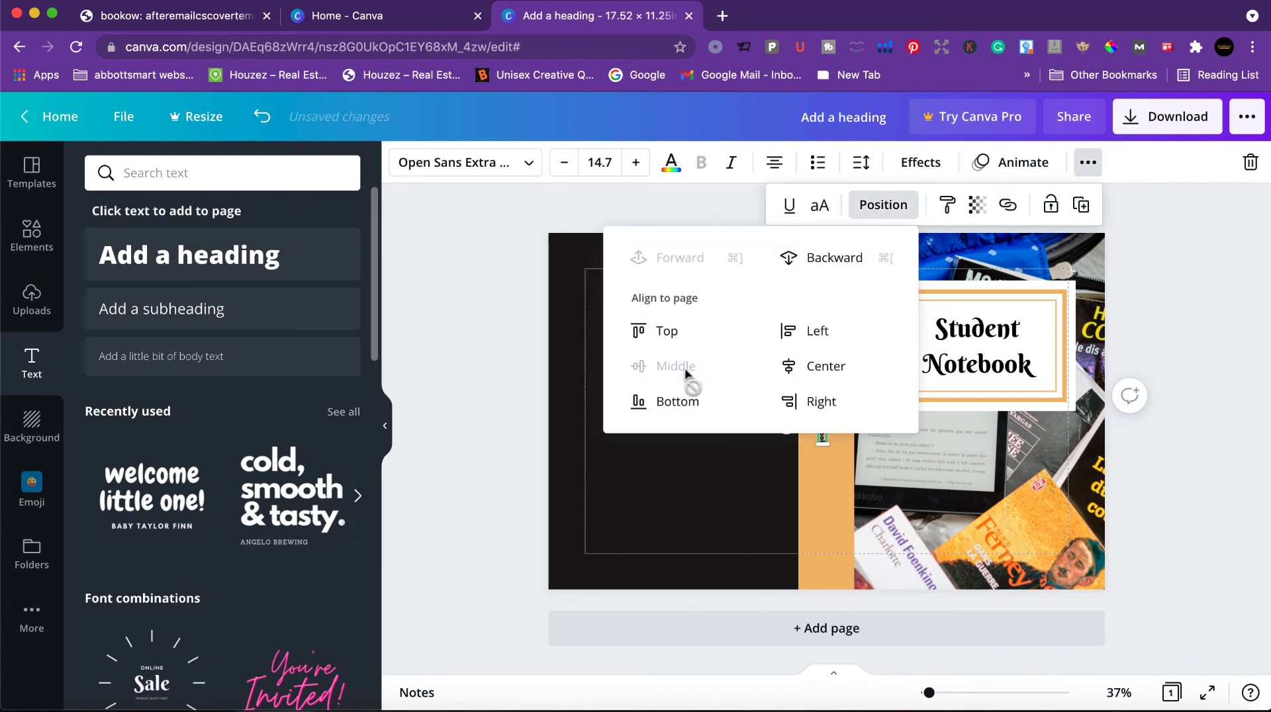
pyautogui.click(822, 368)
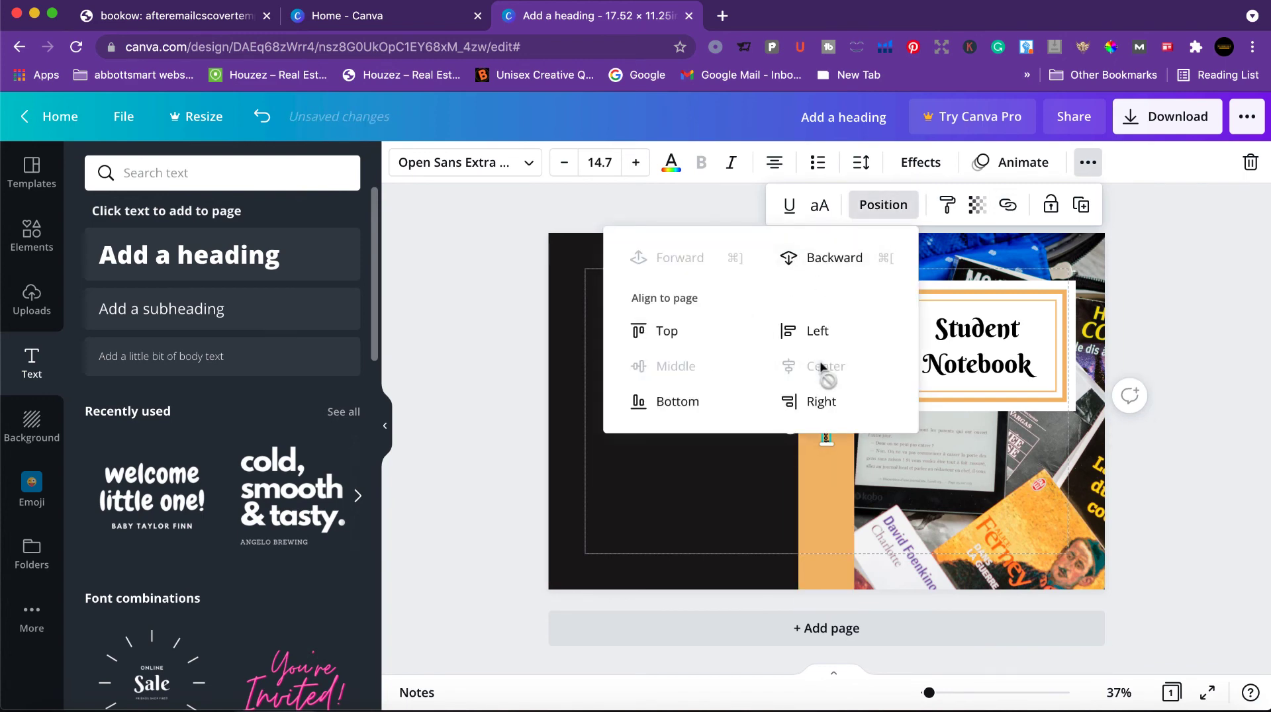
pyautogui.click(1151, 459)
pyautogui.click(1184, 478)
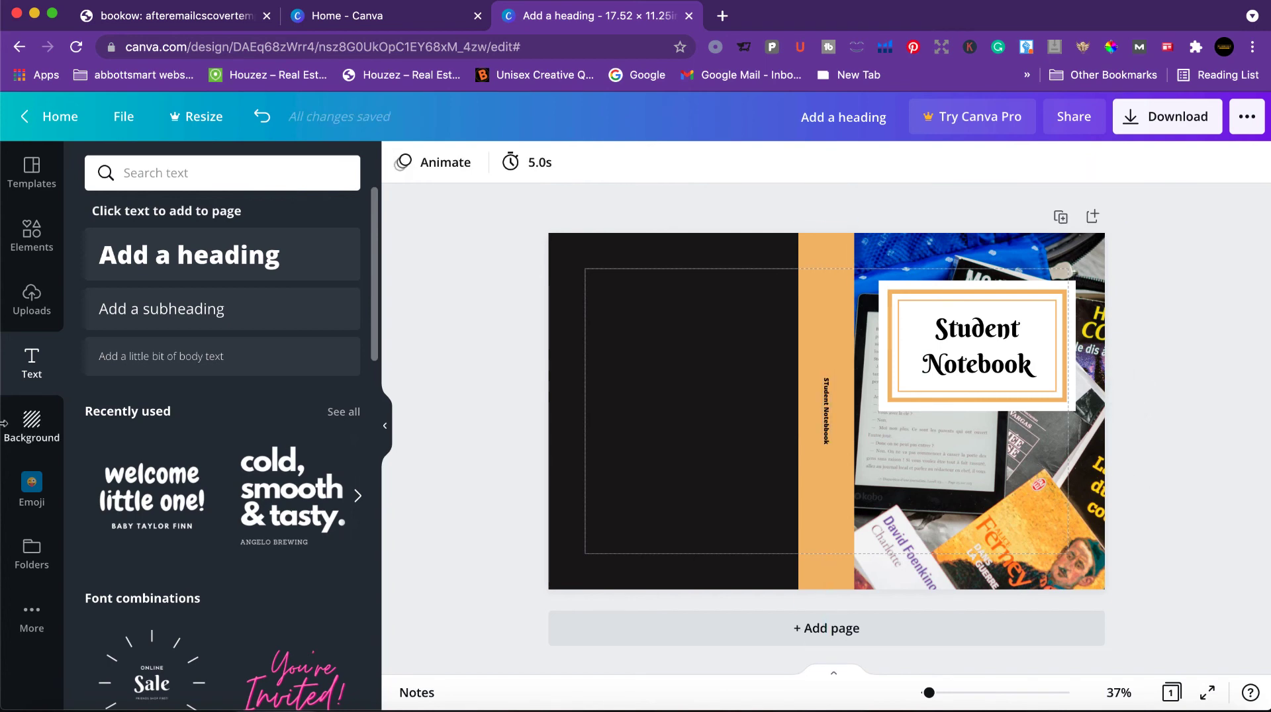
# Step: Add the uploaded KDP cover template image and enlarge it to cover the whole page as a guide
pyautogui.click(36, 240)
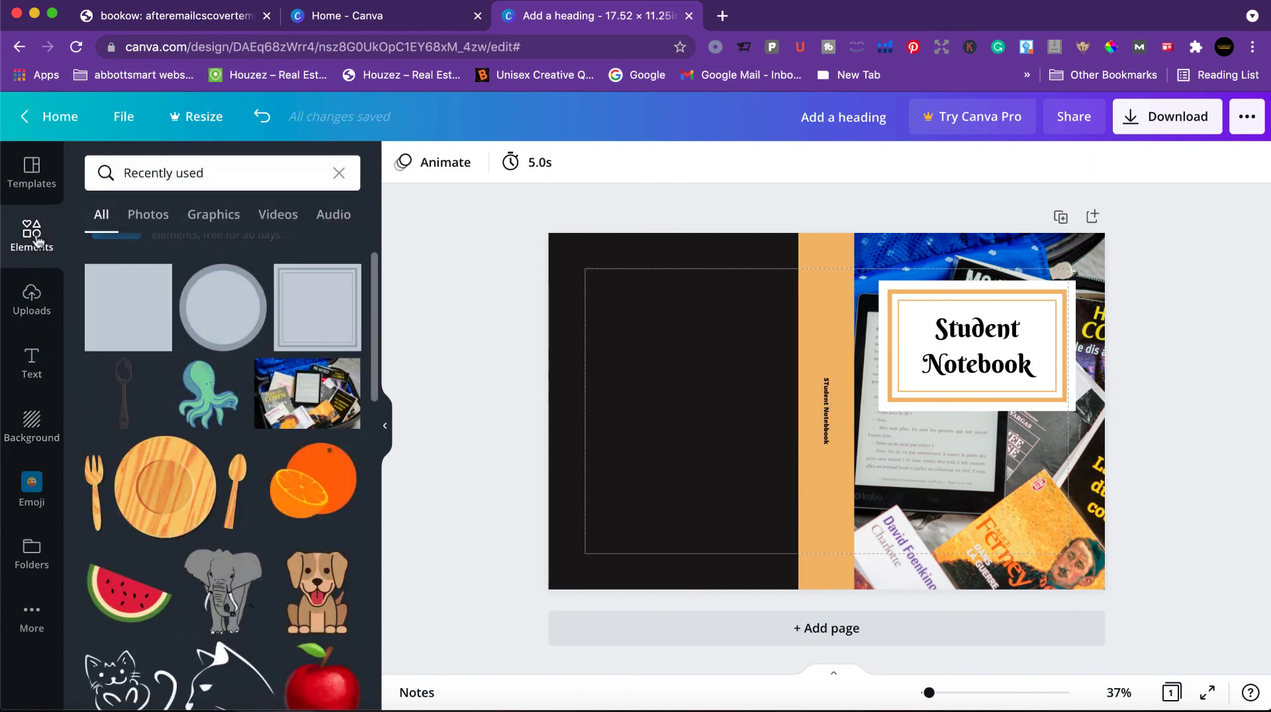
pyautogui.click(29, 301)
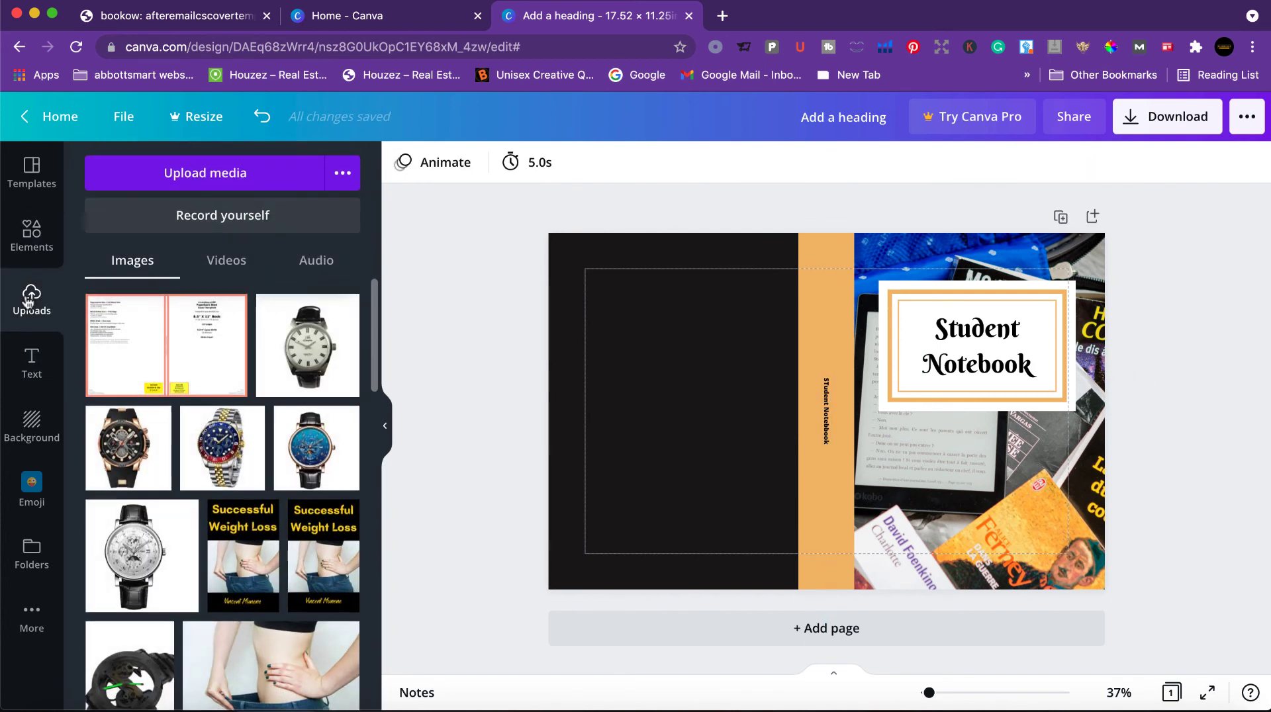
pyautogui.click(132, 337)
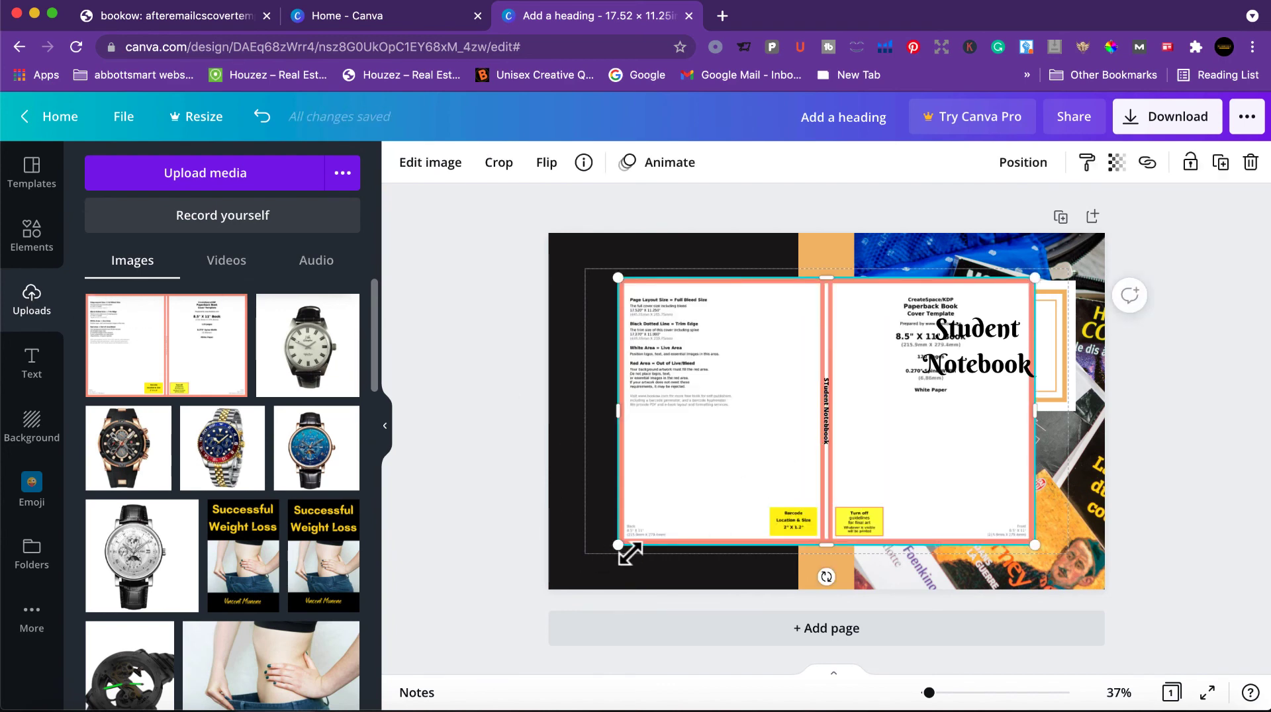
pyautogui.moveTo(617, 545); pyautogui.dragTo(548, 584)
pyautogui.moveTo(1034, 278); pyautogui.dragTo(1110, 252)
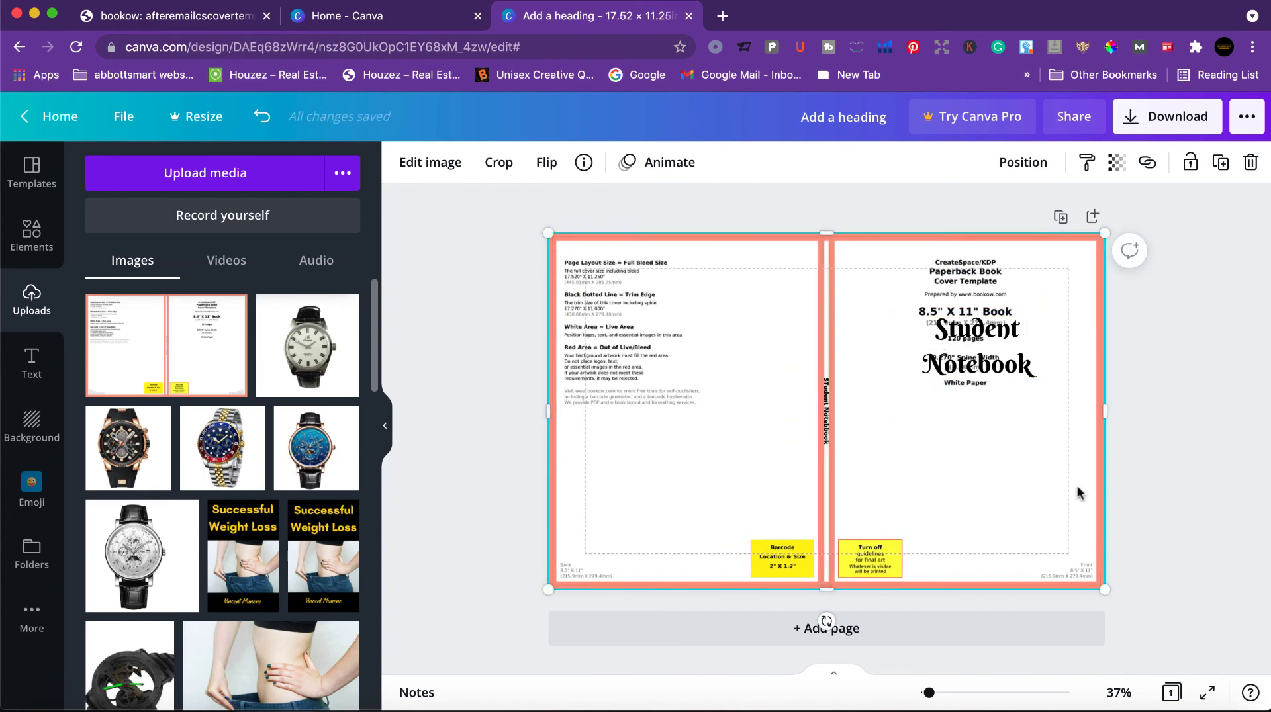
pyautogui.click(1265, 474)
# Step: Reduce the vertical spine text to size 7.7 so it fits between the template's red spine margins
pyautogui.click(826, 431)
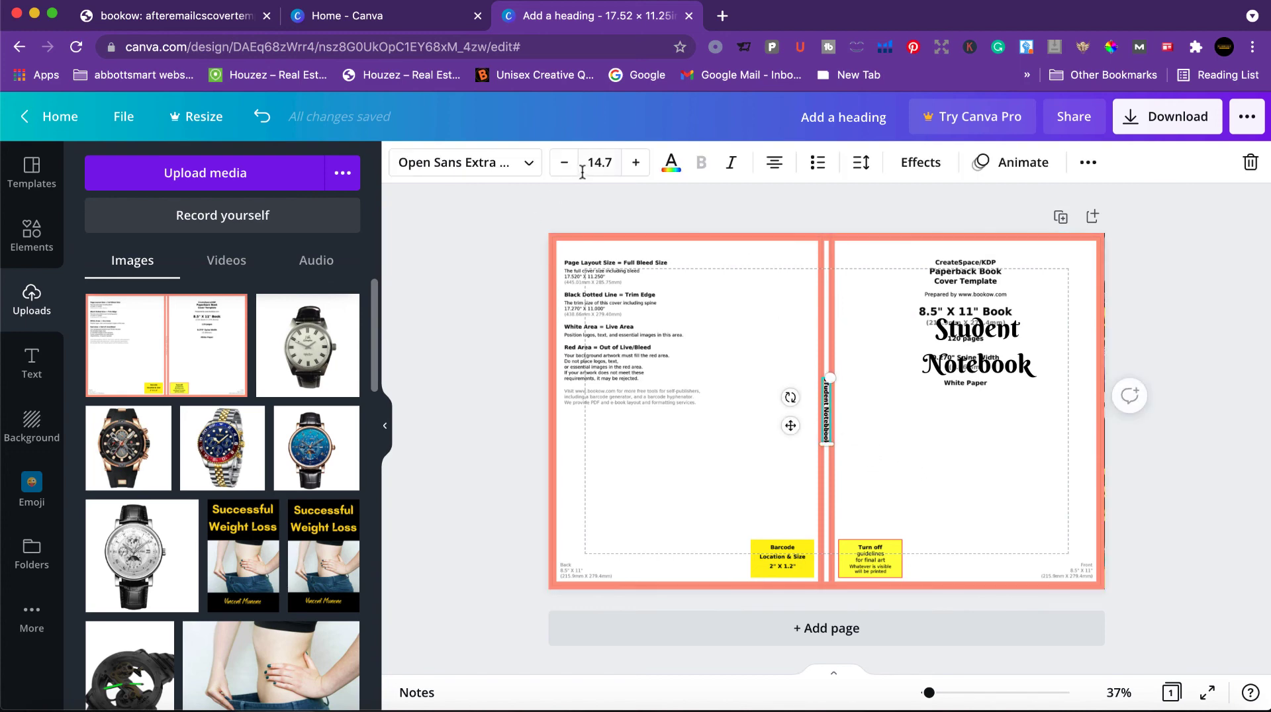
pyautogui.click(564, 162)
pyautogui.click(565, 163)
pyautogui.click(565, 163)
pyautogui.click(565, 163)
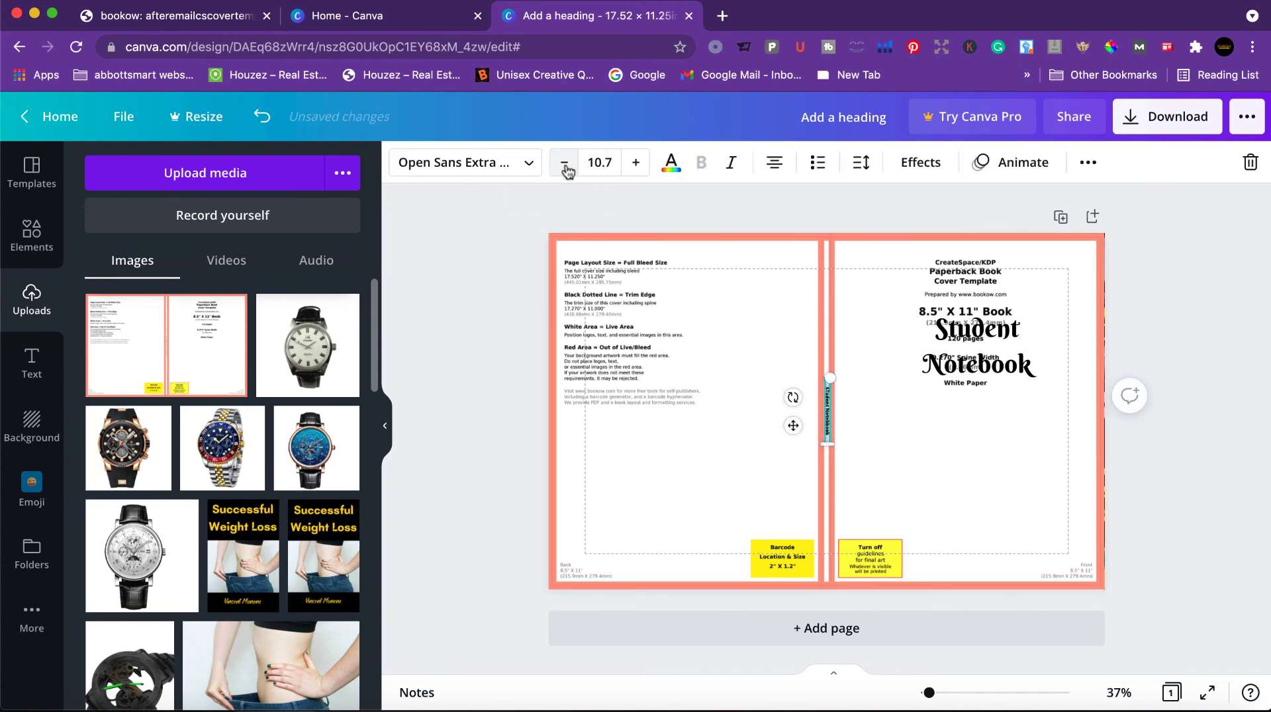
pyautogui.click(564, 162)
pyautogui.click(565, 163)
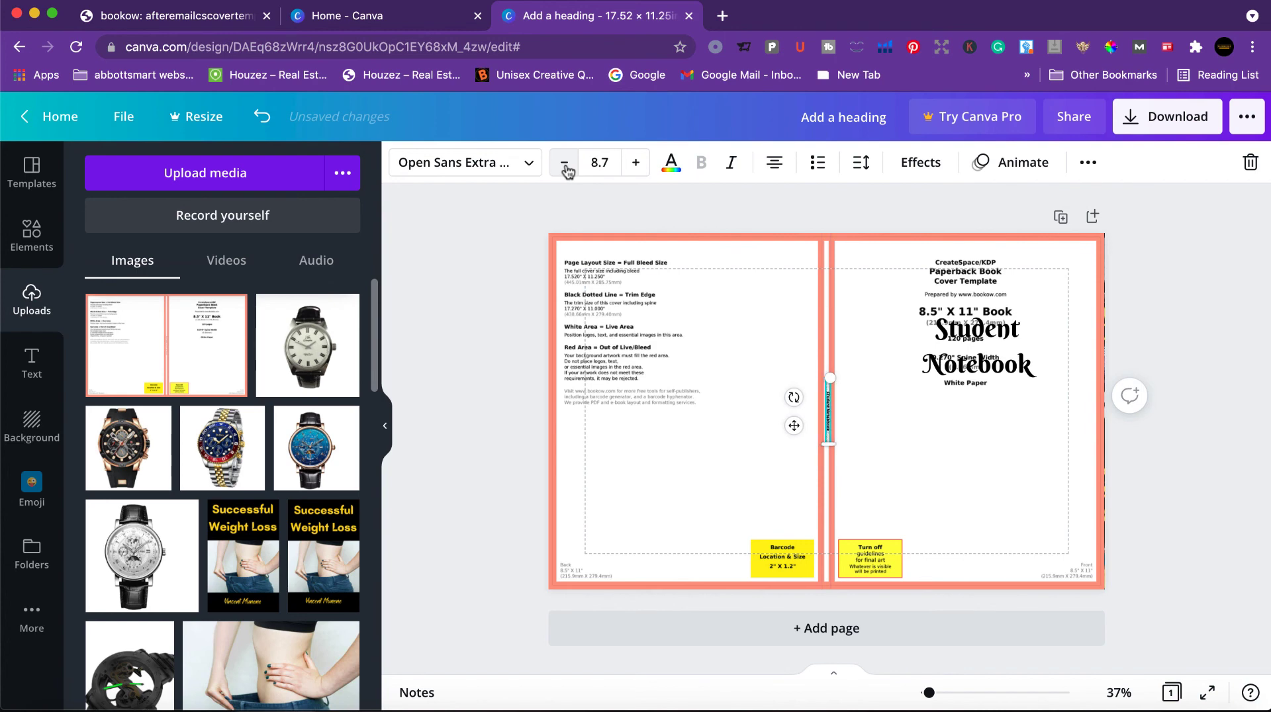
pyautogui.click(564, 163)
pyautogui.click(871, 480)
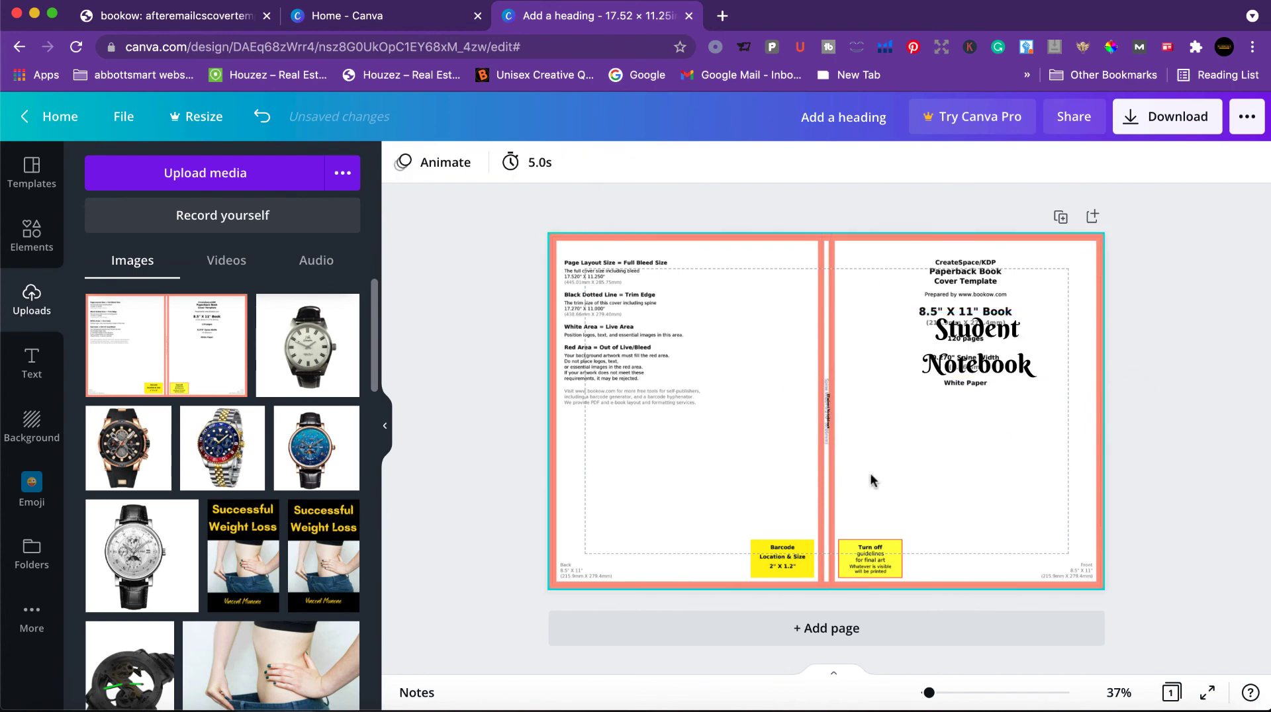
# Step: Align the reduced spine text to the page's horizontal center
pyautogui.click(828, 428)
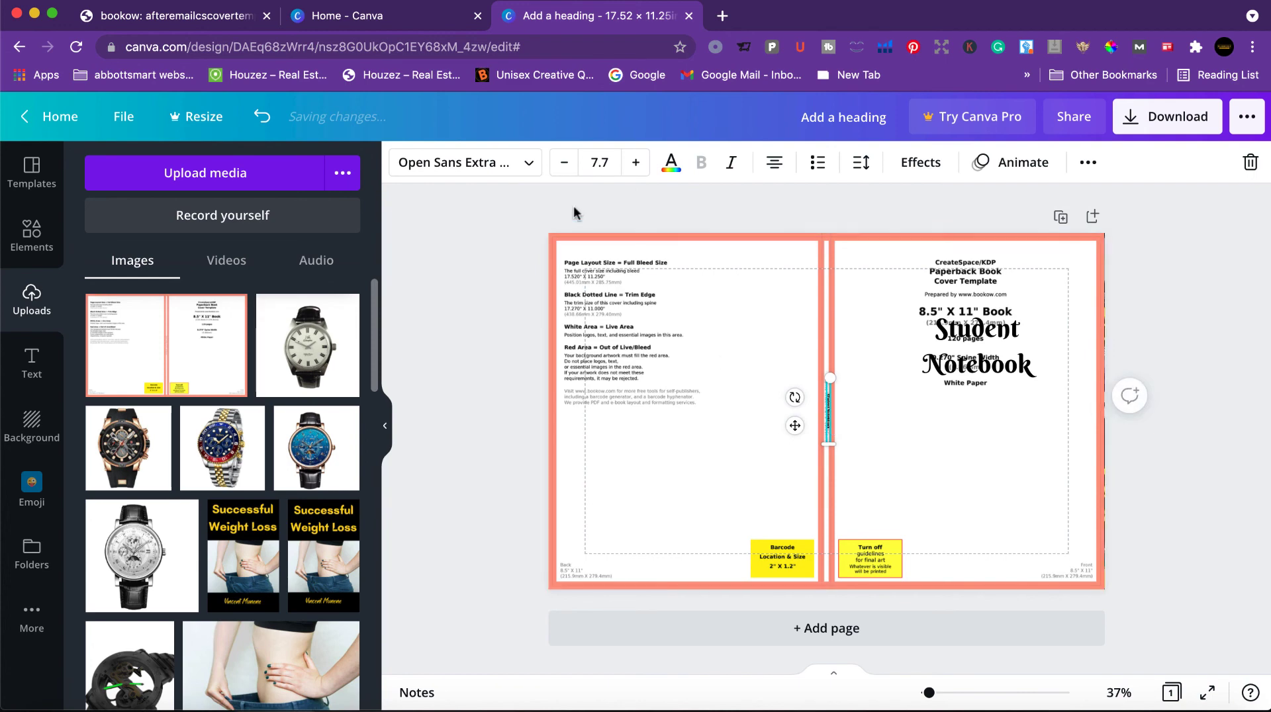
pyautogui.click(1088, 162)
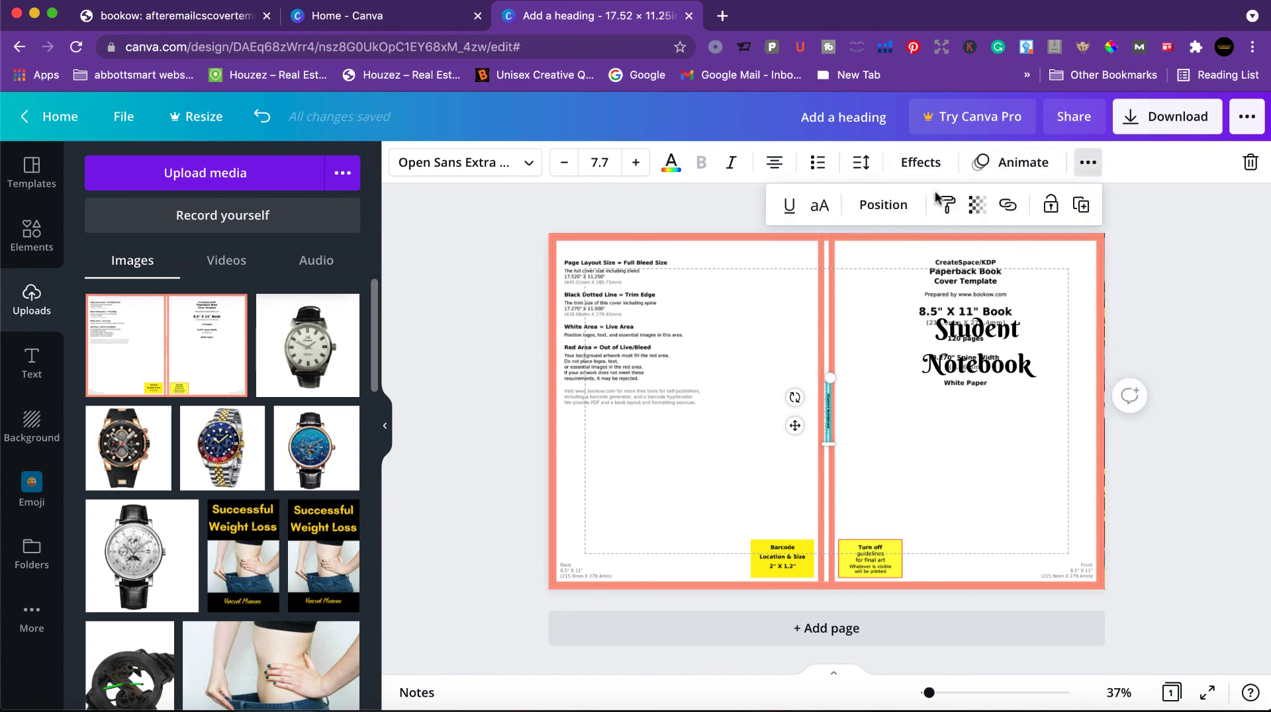
pyautogui.click(884, 209)
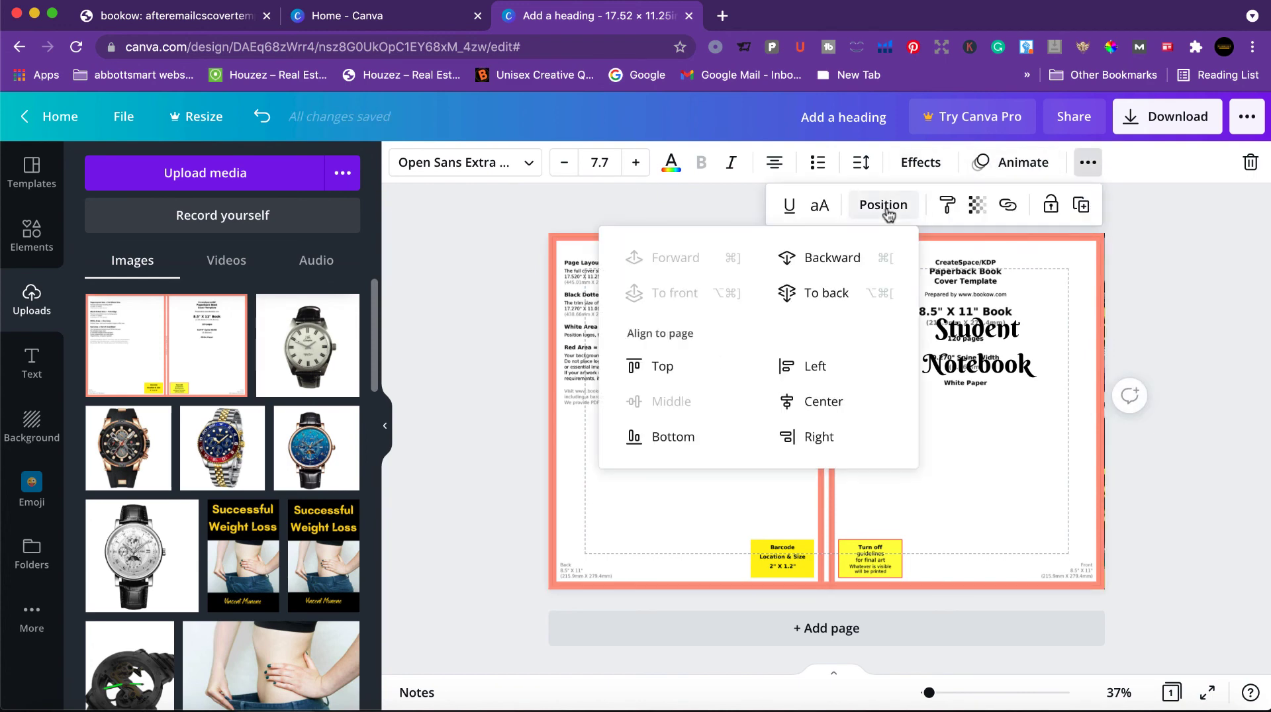
pyautogui.click(813, 403)
pyautogui.click(1189, 458)
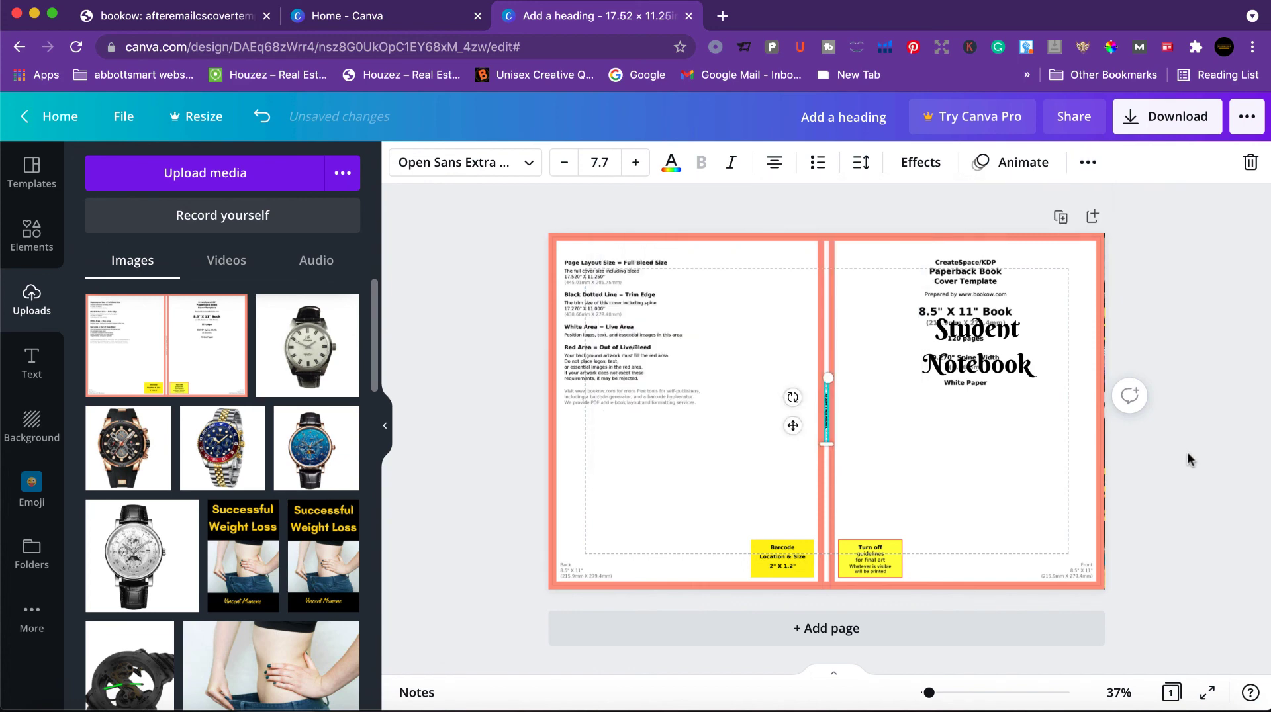
pyautogui.click(1206, 461)
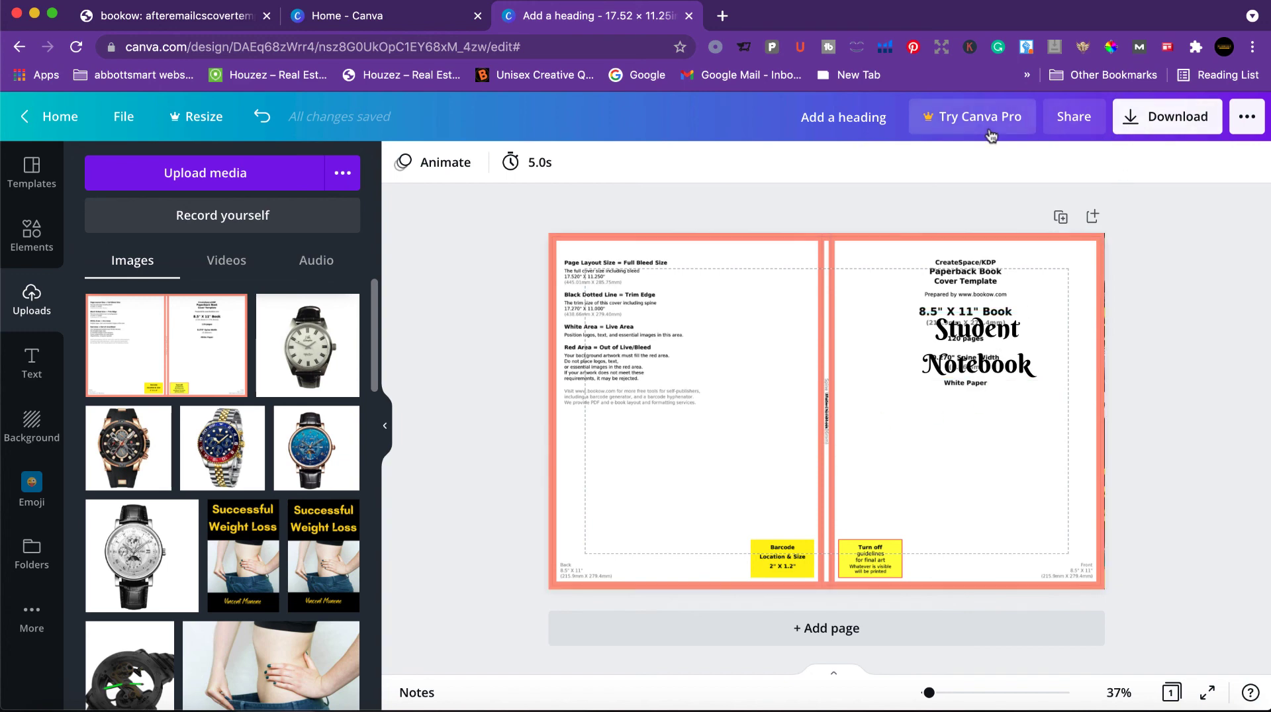
# Step: Set the template overlay's transparency to 29 to compare it with the cover, and delete the overlay
pyautogui.click(1094, 400)
pyautogui.click(1025, 166)
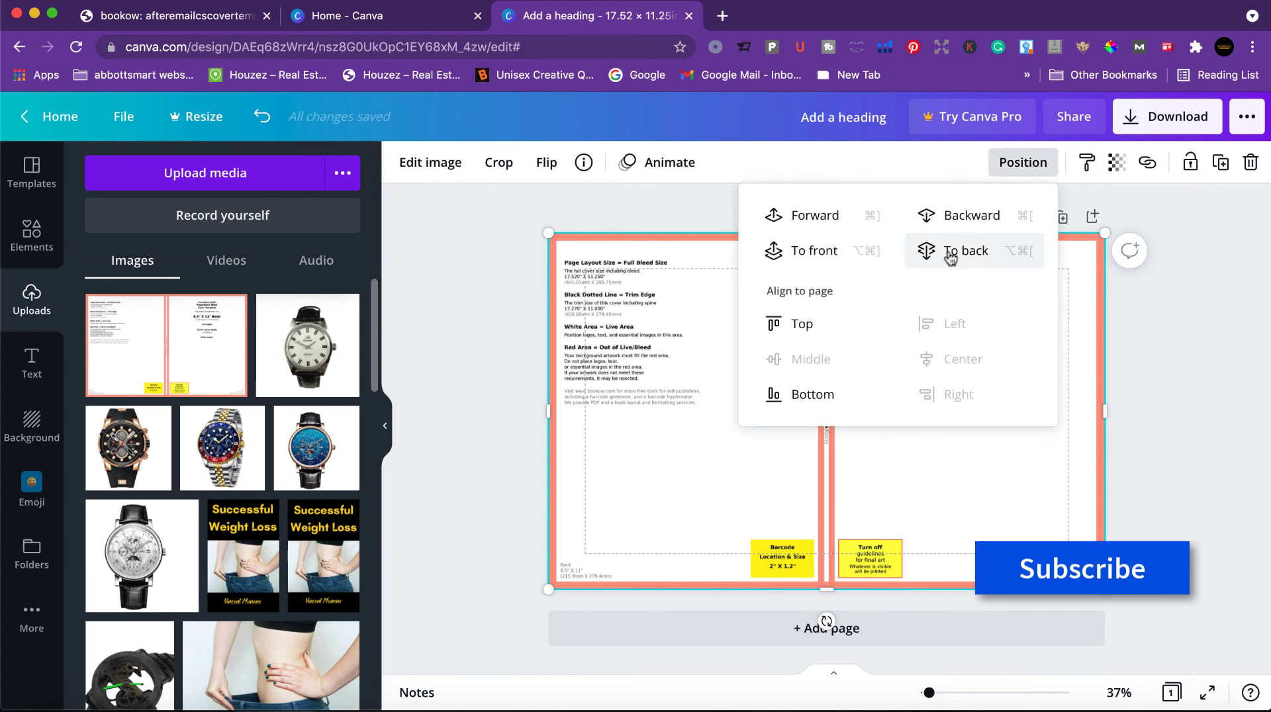
pyautogui.click(1119, 165)
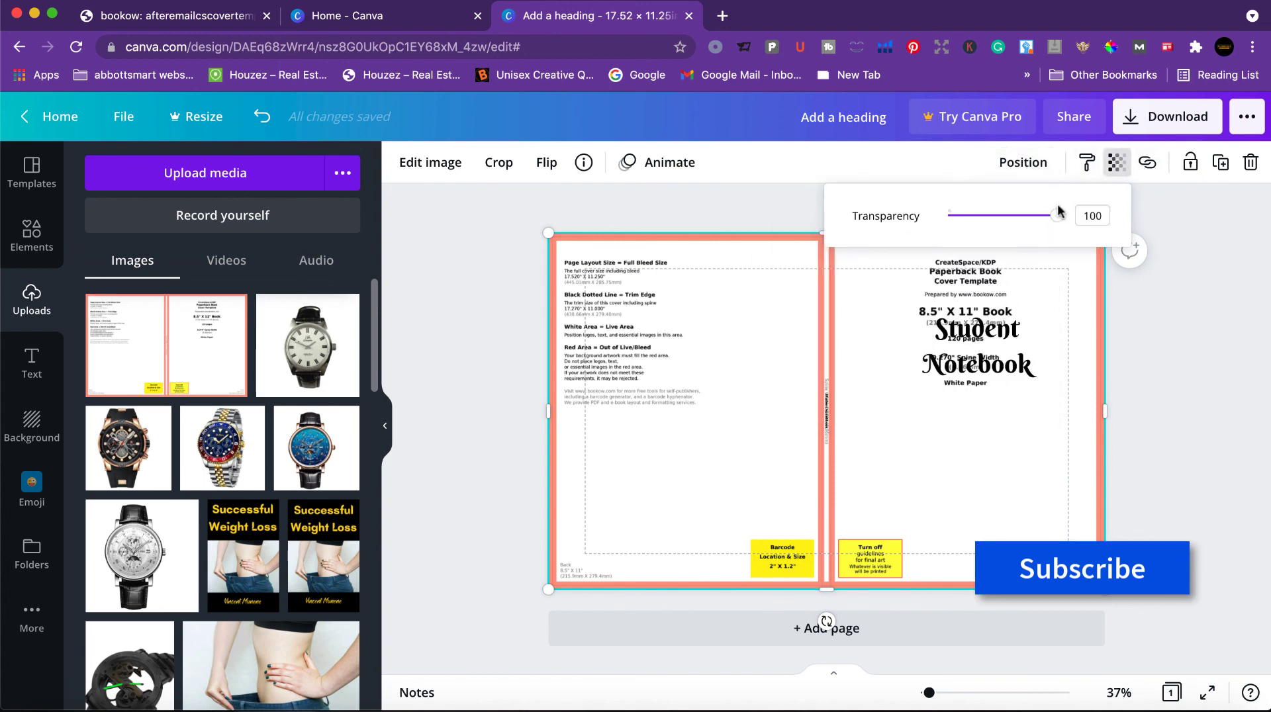
pyautogui.moveTo(1056, 218); pyautogui.dragTo(981, 224)
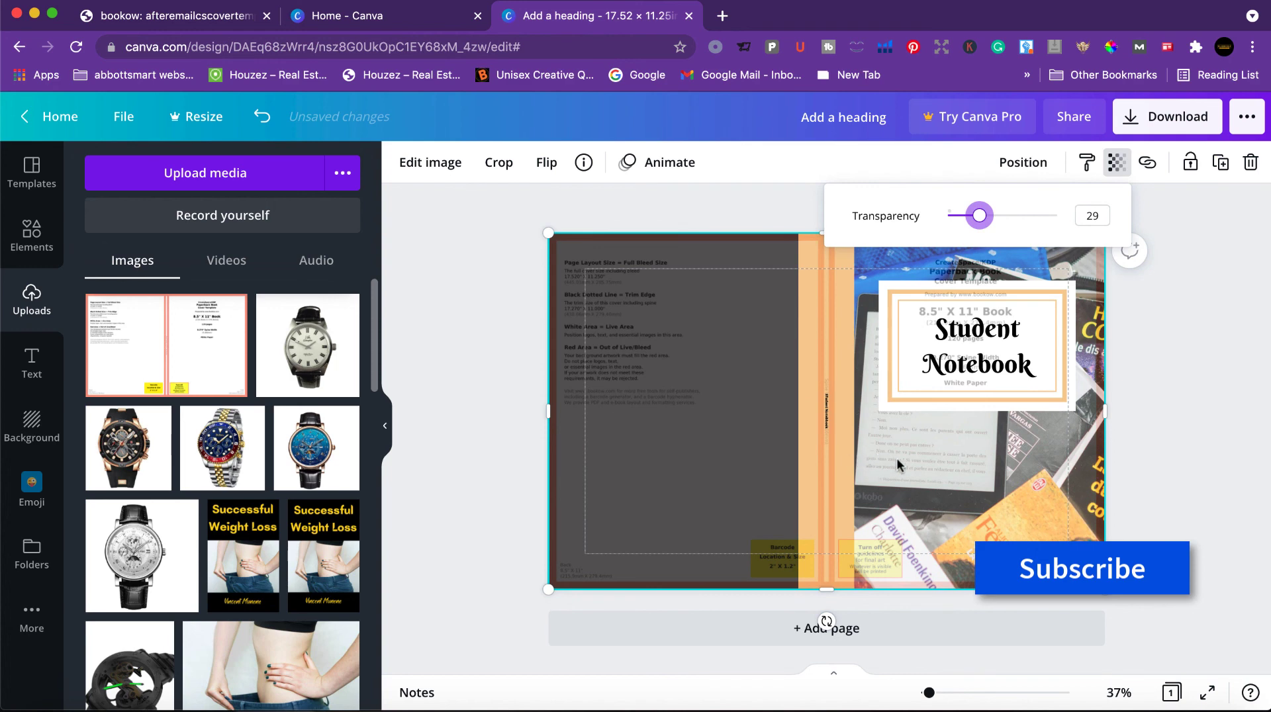
pyautogui.click(1194, 434)
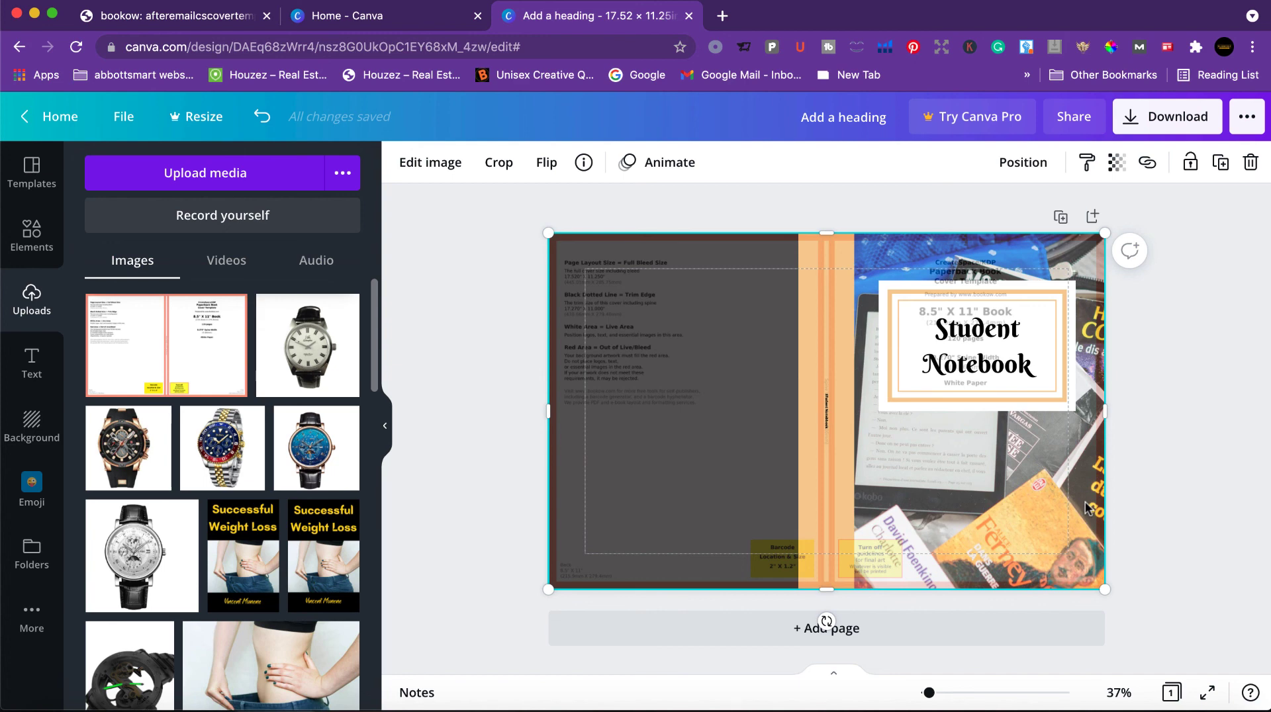
pyautogui.press('Delete')
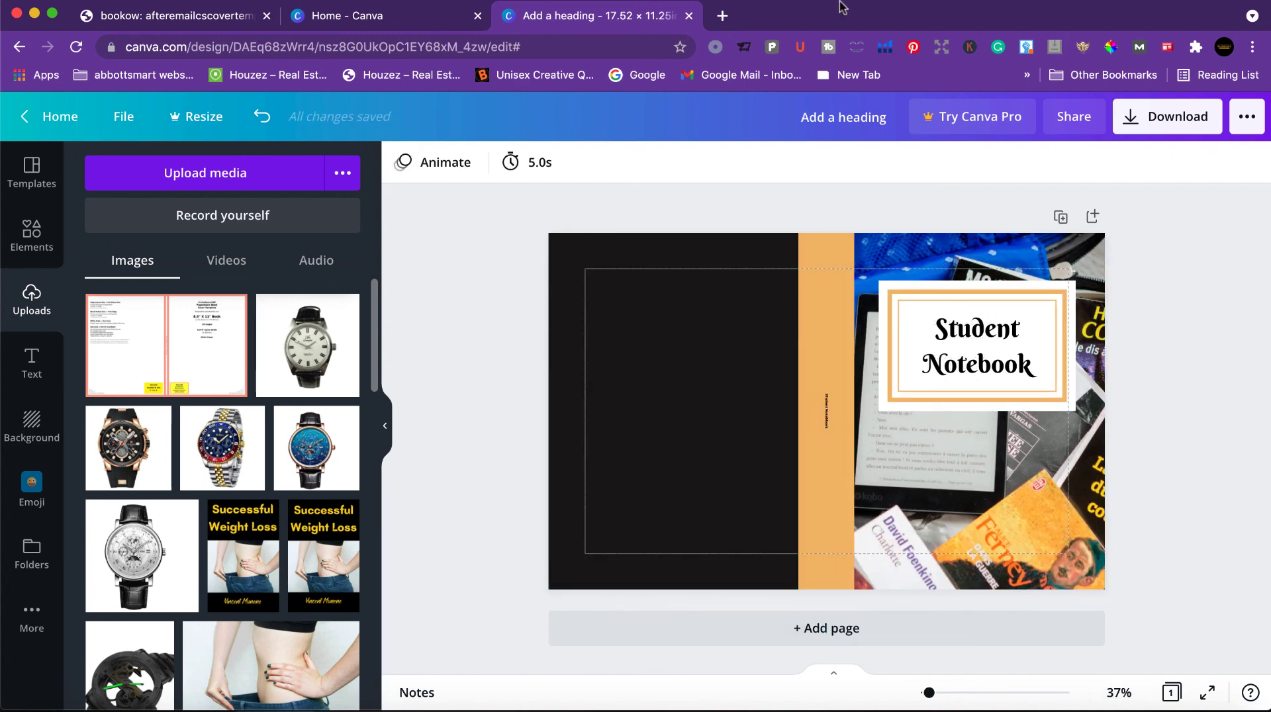
pyautogui.click(819, 2)
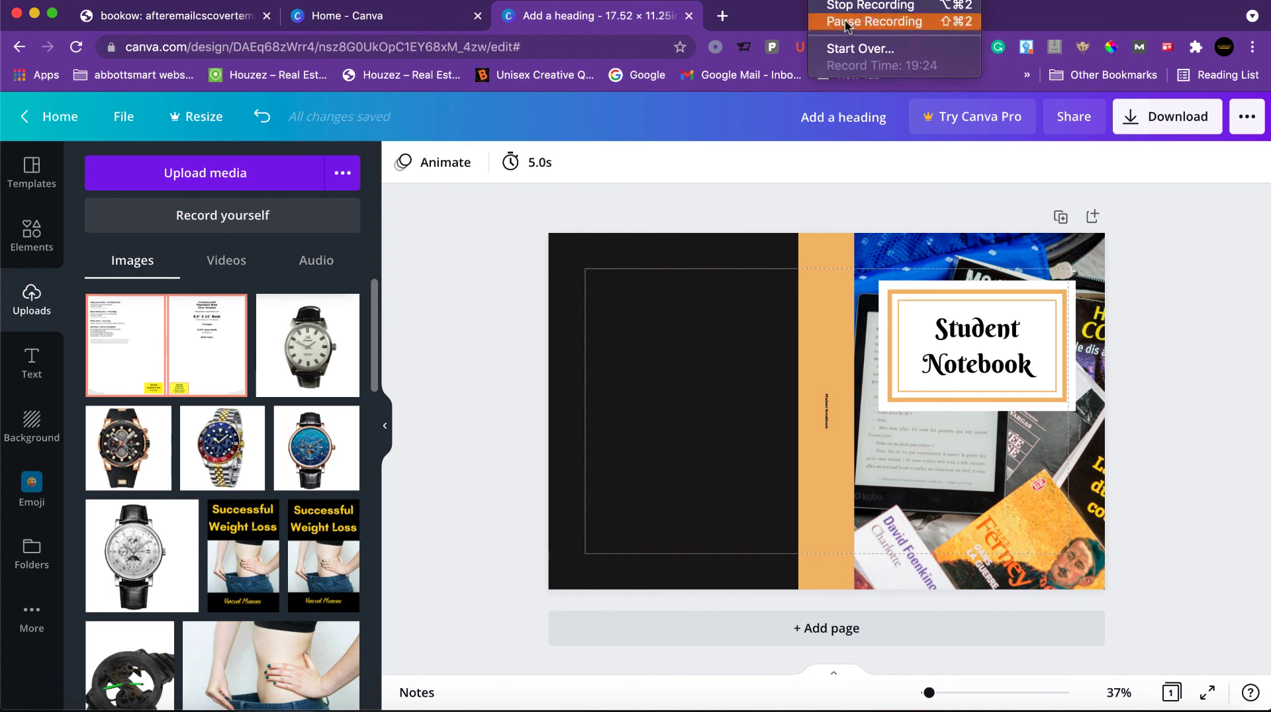
pyautogui.click(846, 25)
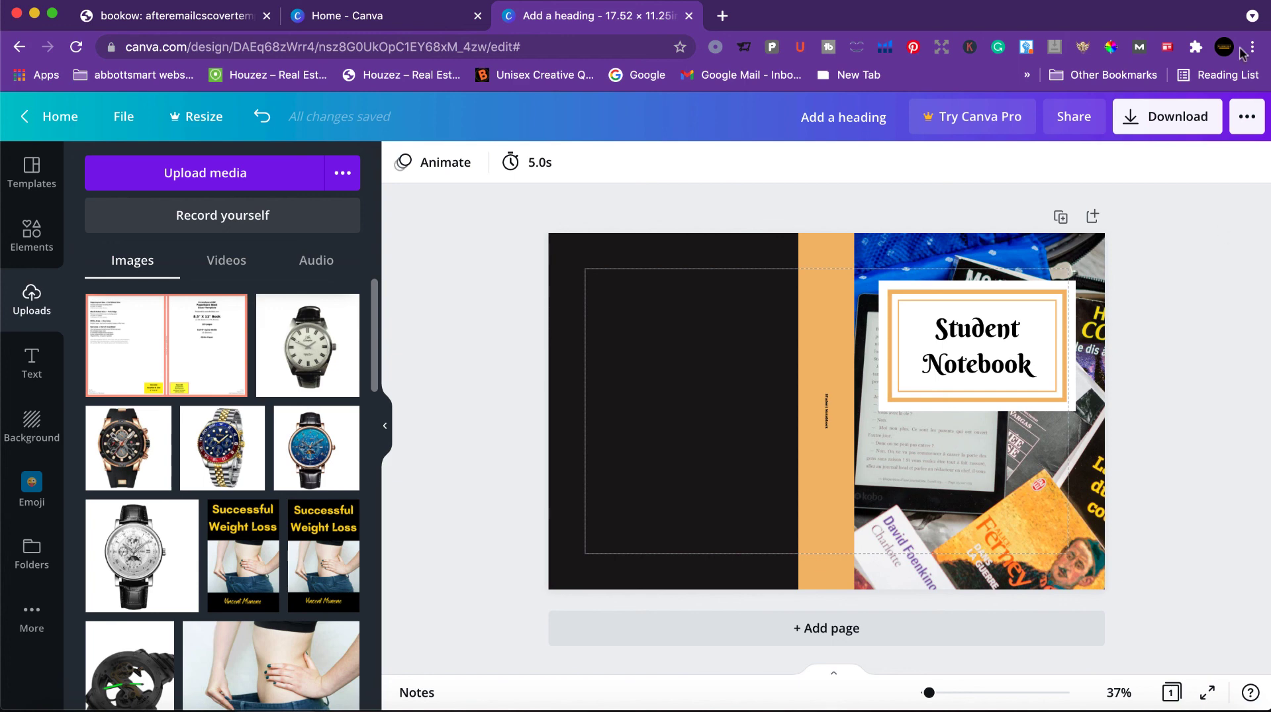
pyautogui.click(818, 3)
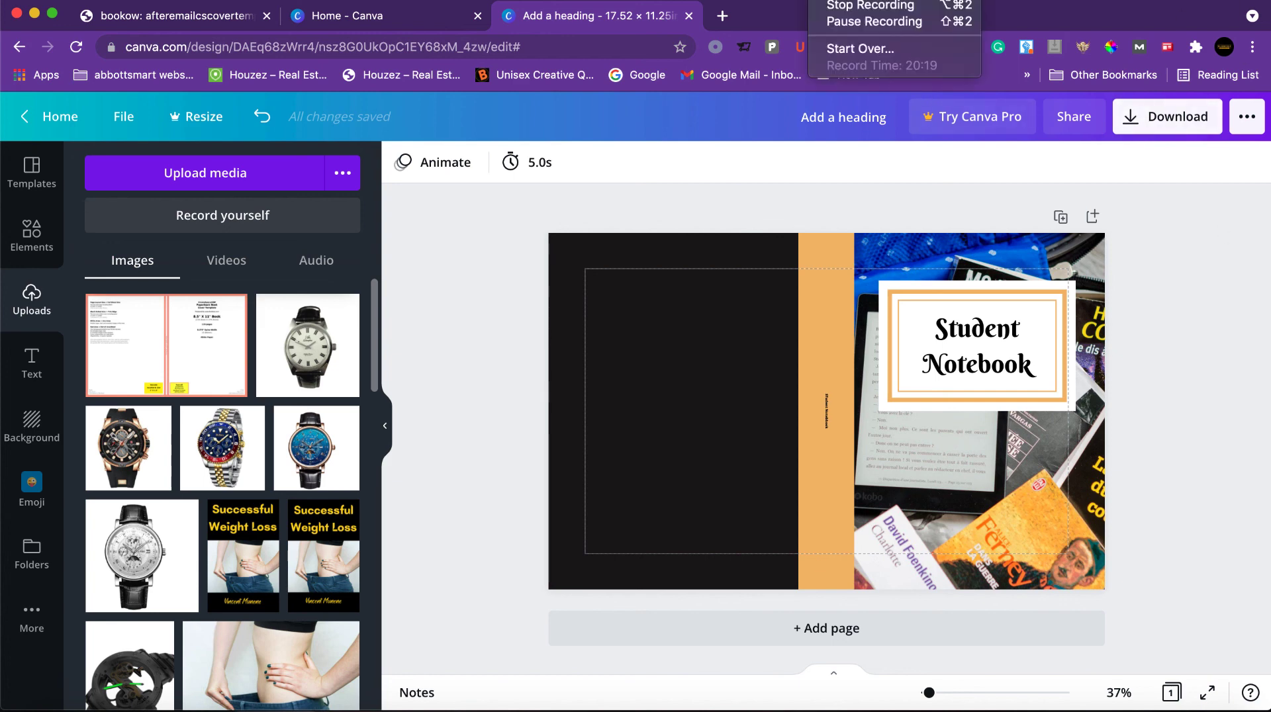